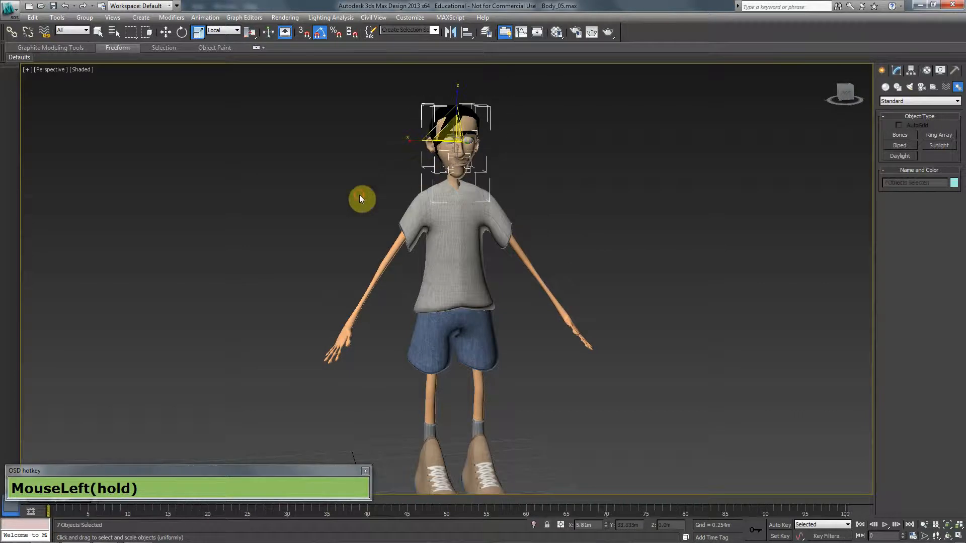
- In the front view, create a skeleton Biped about 1.96 m tall, from the character's feet to the head, and show the scene in wireframe
left_click(354, 198)
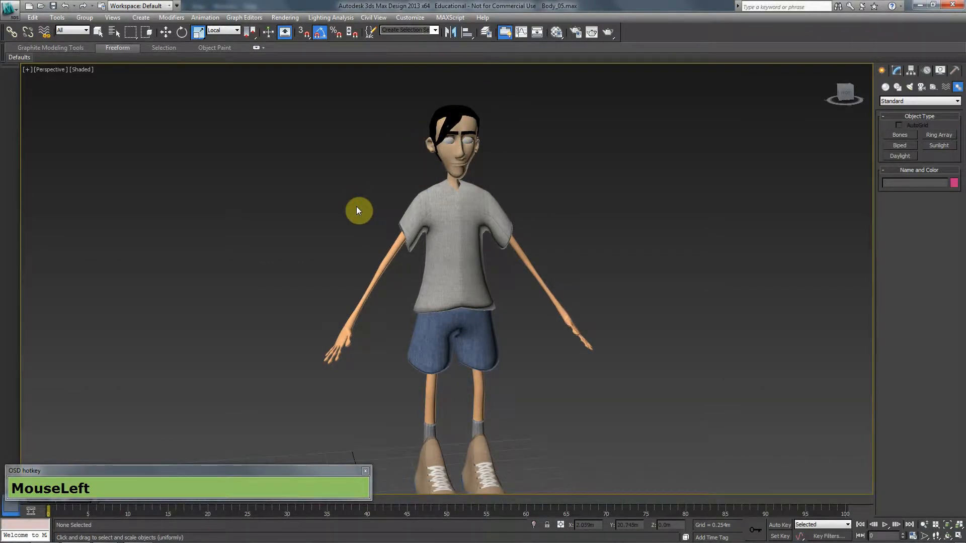
middle_click_drag(509, 252, 479, 221)
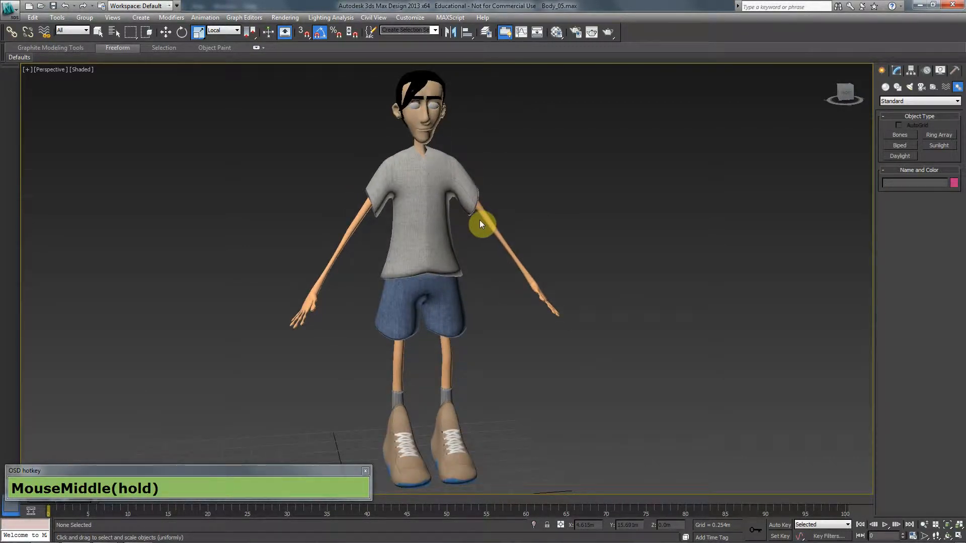
key("f")
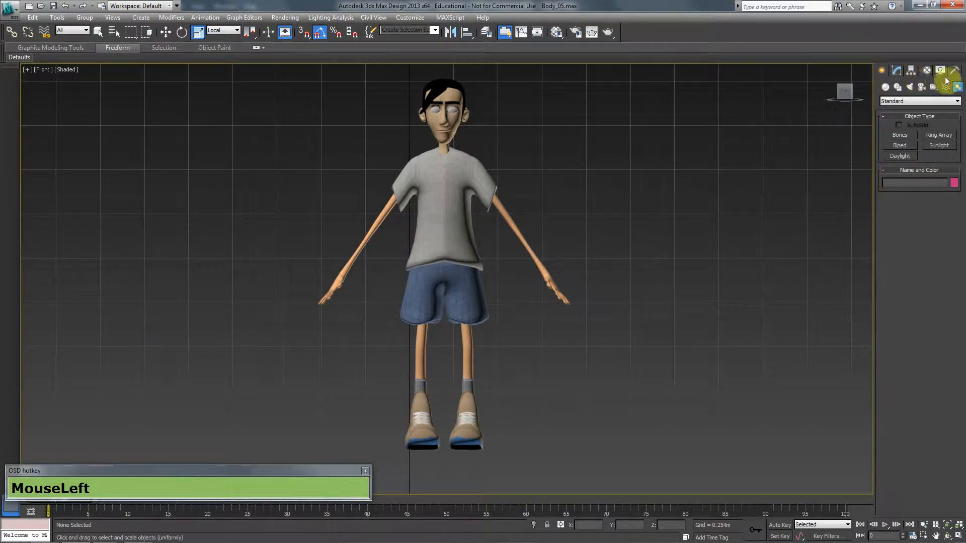
left_click(883, 72)
left_click(934, 166)
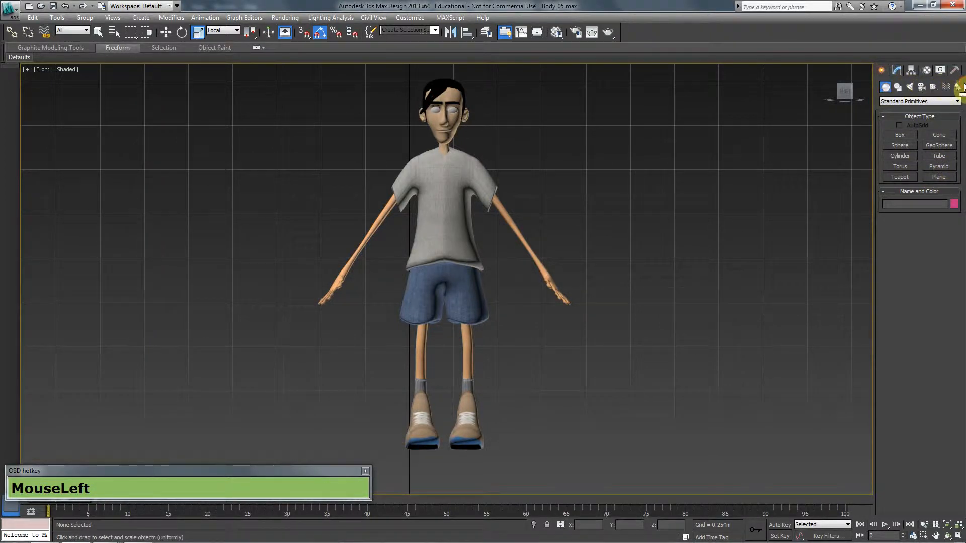
left_click(958, 86)
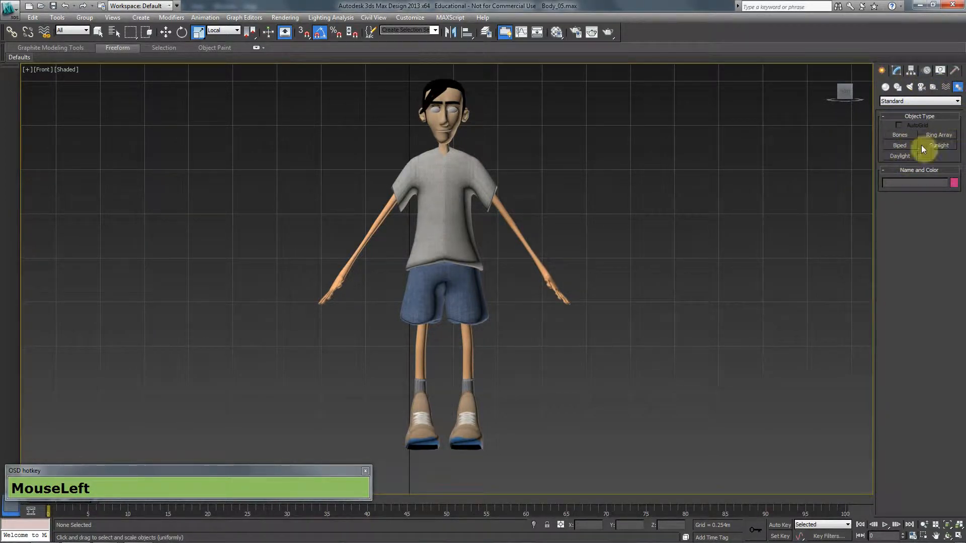
left_click(909, 145)
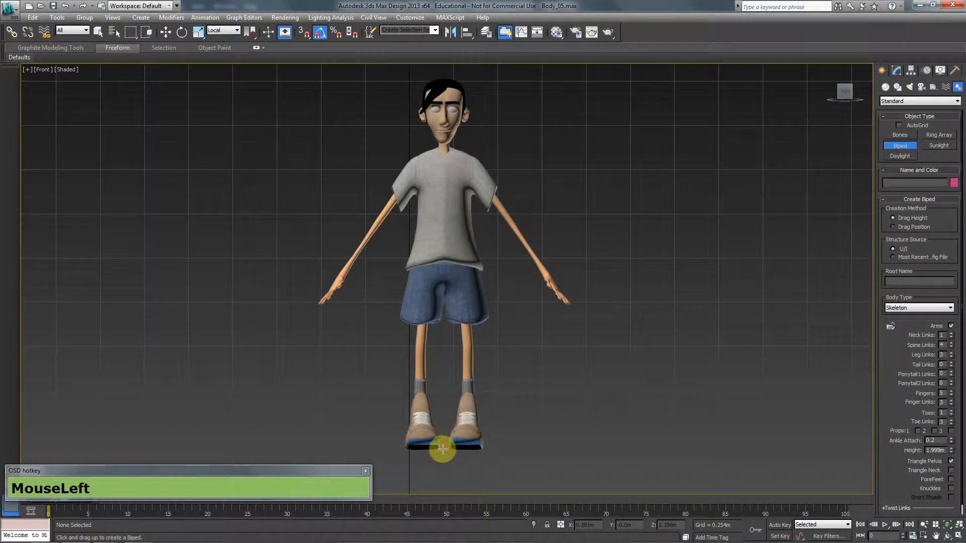
left_click_drag(443, 450, 416, 109)
key("F3")
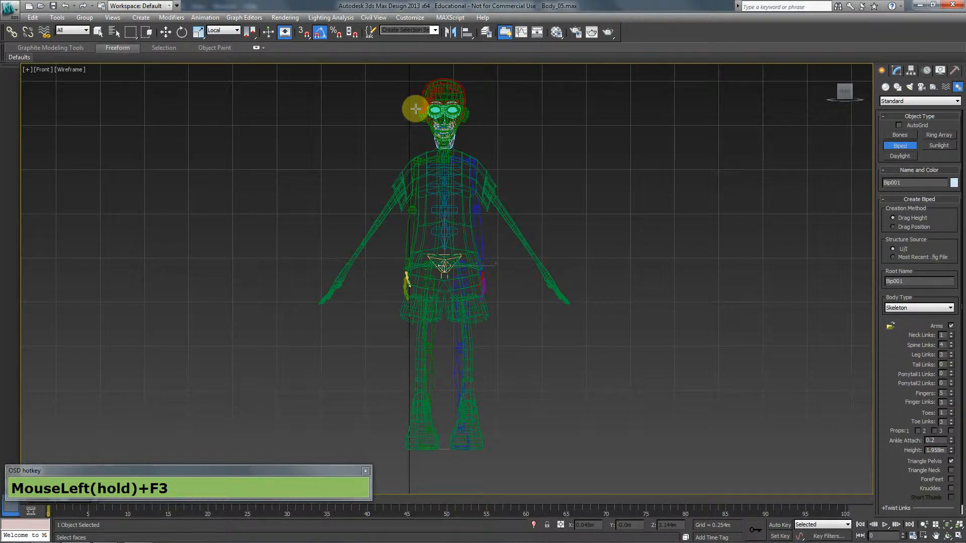
- Try lower finger and finger-link counts on the biped's hands, ending at 5 fingers with 3 links each
middle_click_drag(510, 296, 521, 280)
scroll(509, 289, "up", 4)
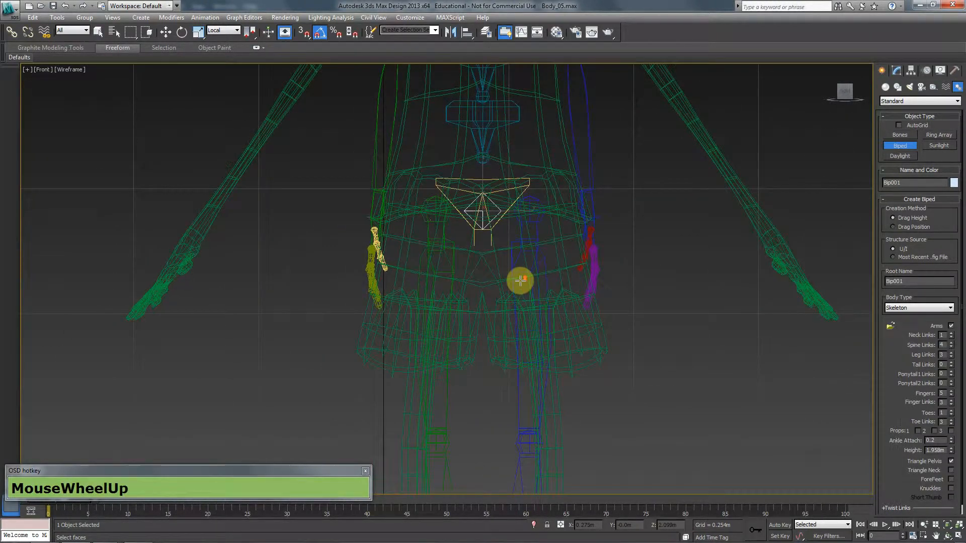
scroll(520, 280, "up", 3)
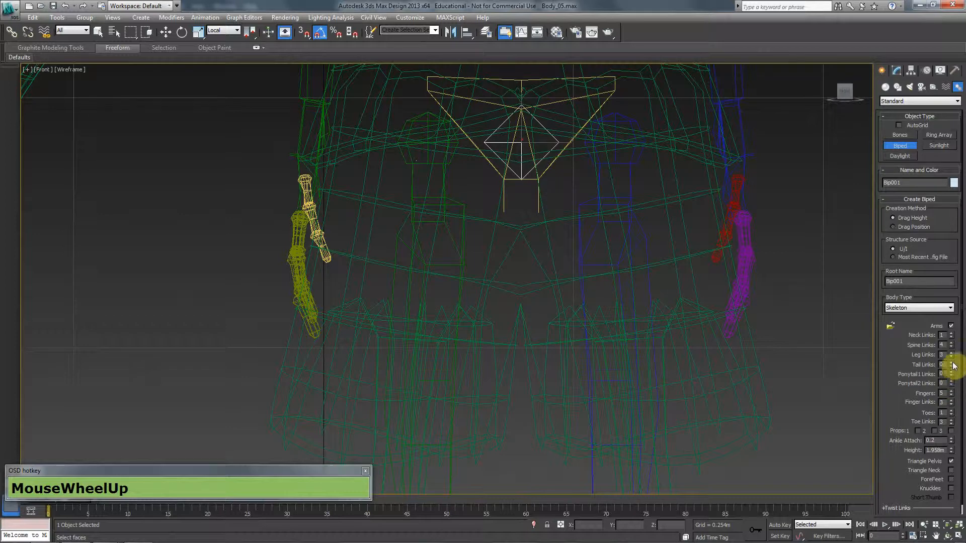
right_click(952, 396)
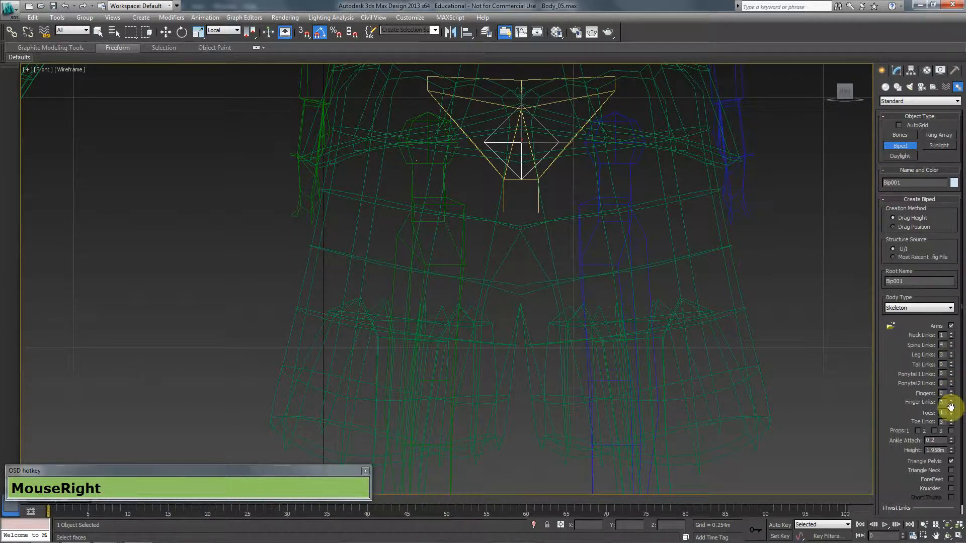
left_click(952, 391)
middle_click_drag(201, 214, 255, 226)
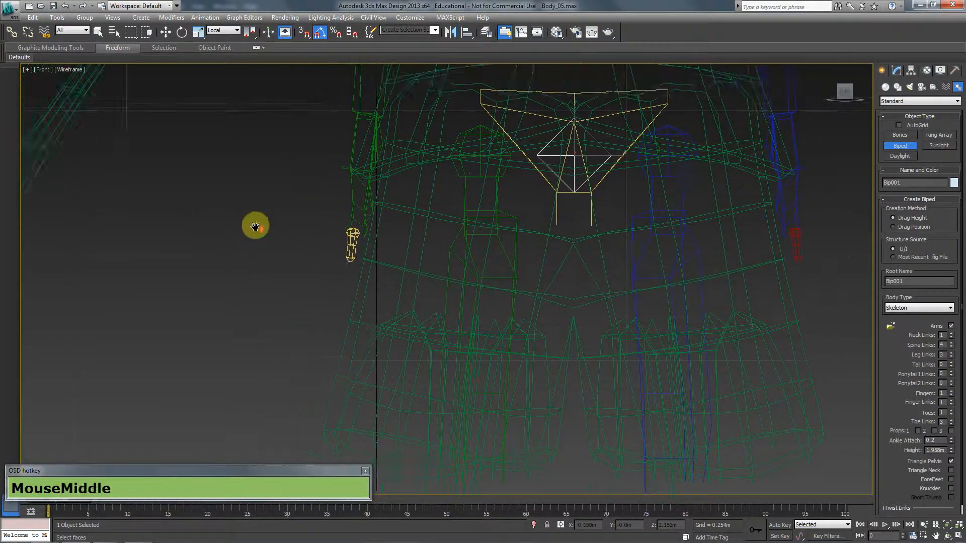
scroll(257, 226, "up", 2)
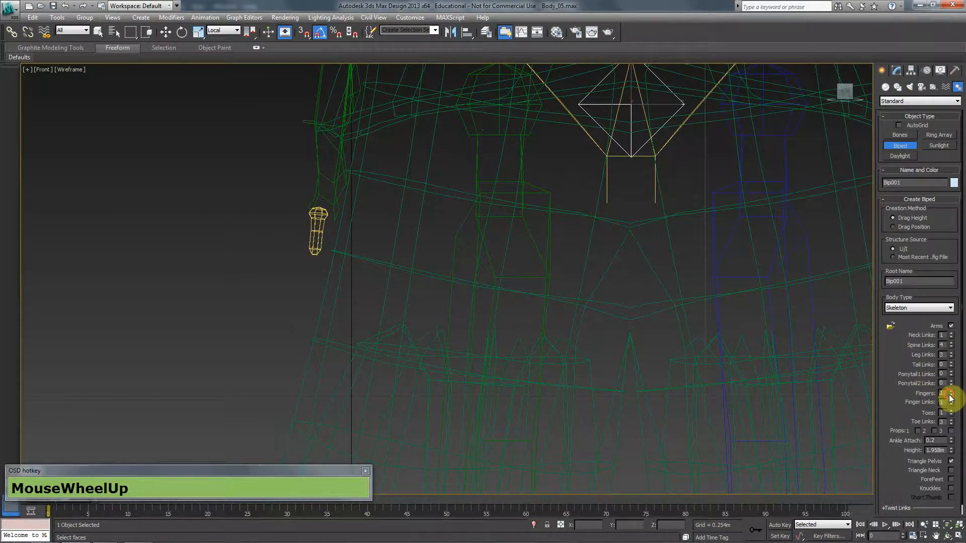
left_click_drag(950, 396, 951, 351)
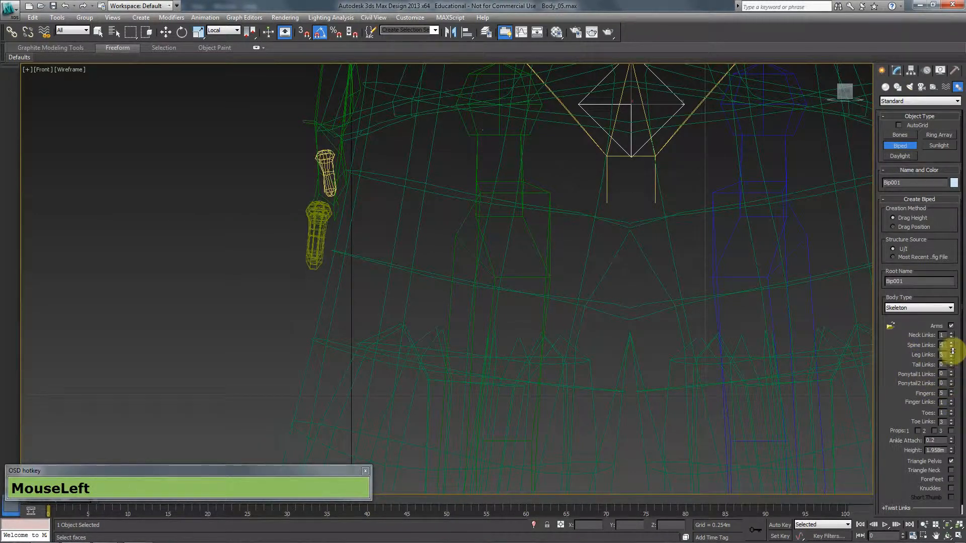
left_click(951, 400)
left_click(951, 400)
- Enable Figure Mode for the biped and move its root along the depth axis into the character's body, to about Y -2.09 m
scroll(490, 287, "down", 3)
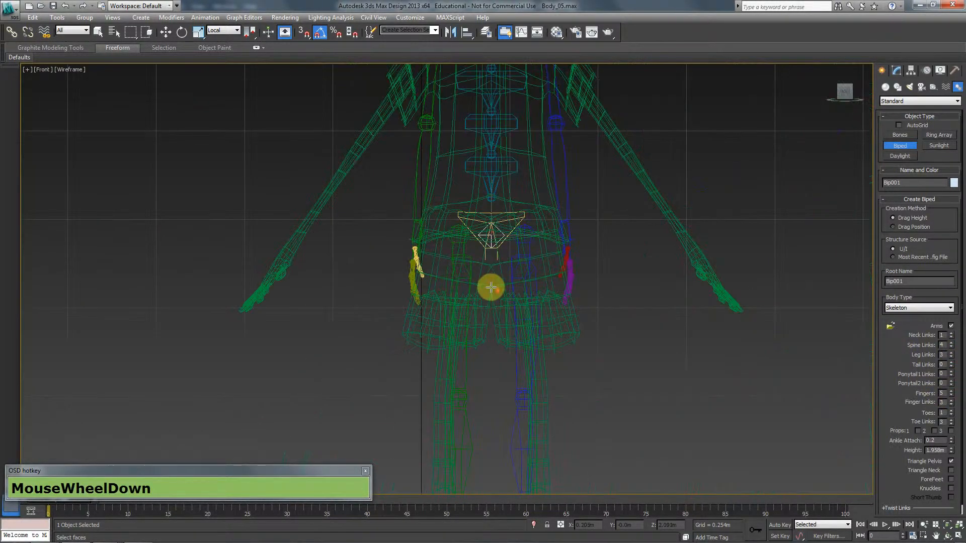
scroll(492, 286, "down", 5)
scroll(494, 285, "up", 4)
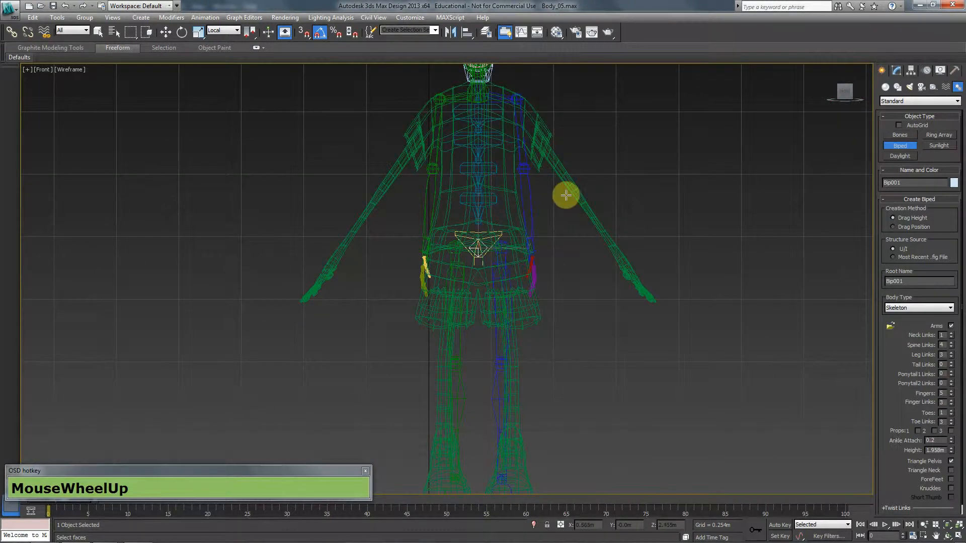
scroll(553, 202, "down", 3)
middle_click_drag(535, 209, 563, 280, "alt")
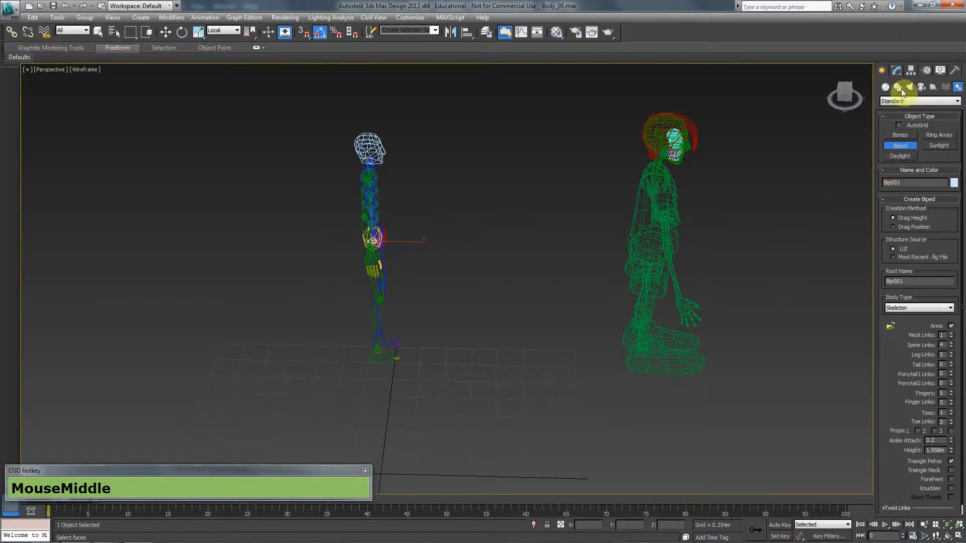
left_click(928, 71)
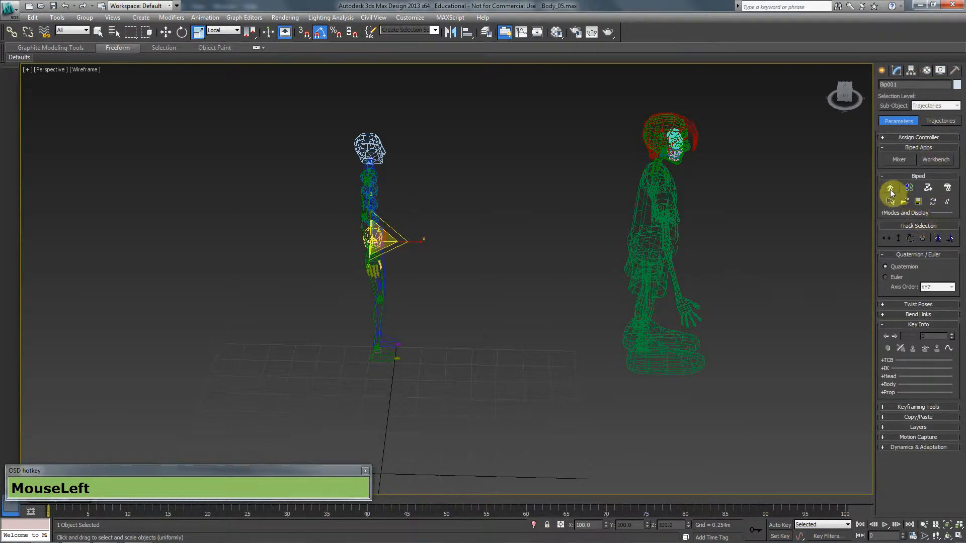
left_click(889, 189)
key("w")
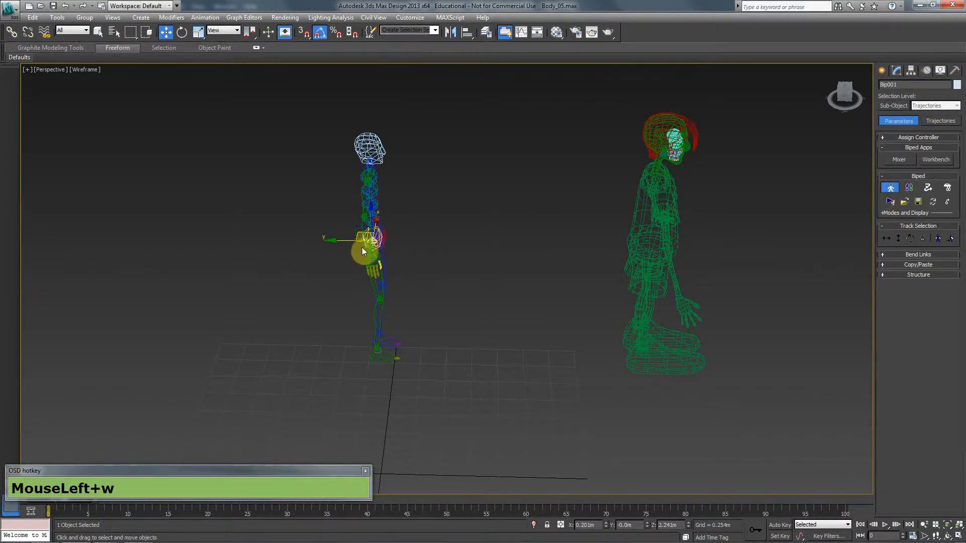
left_click_drag(338, 242, 615, 243)
- In the wireframe top view, fine-tune the biped's position inside the character's torso to about Y -2.08 m
key("t")
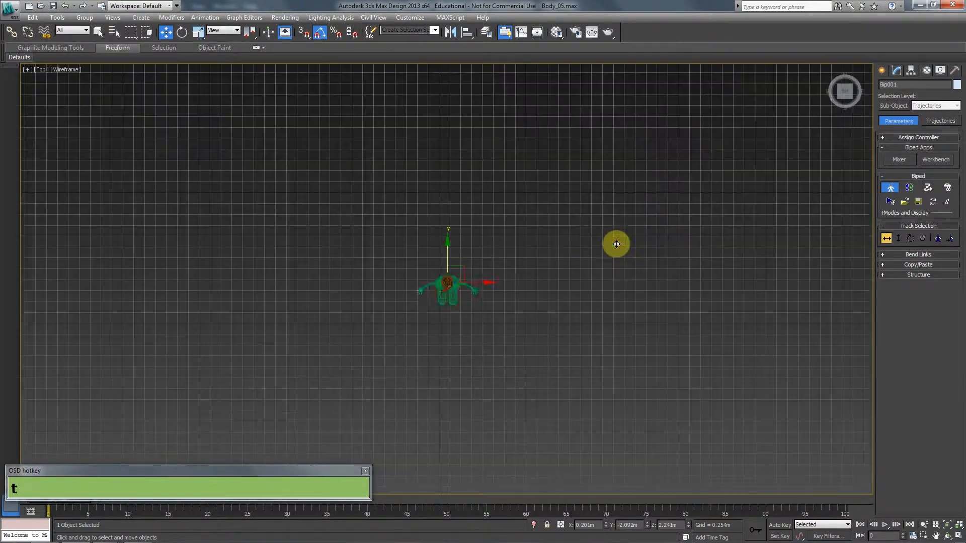
key("F3")
scroll(510, 312, "up", 3)
key("F3")
scroll(458, 285, "up", 4)
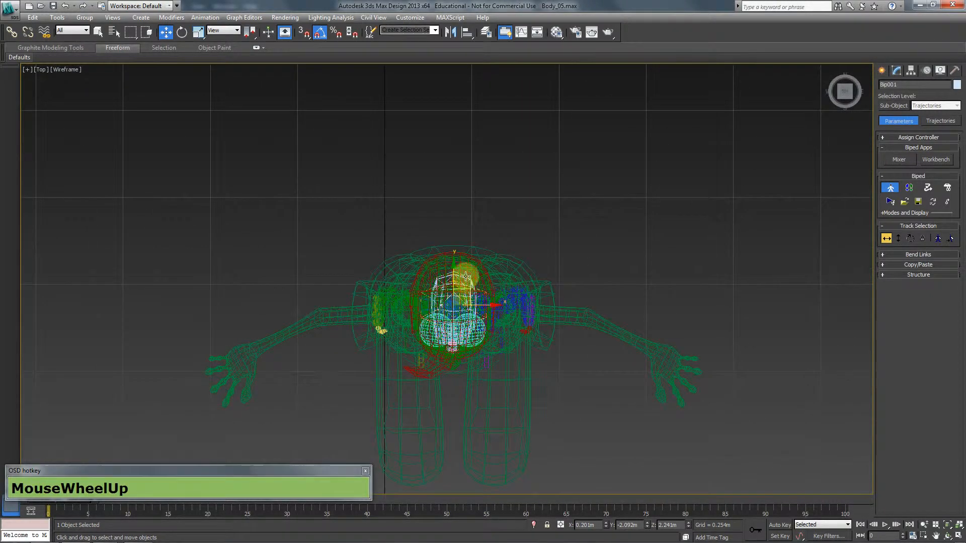
left_click_drag(454, 279, 451, 275)
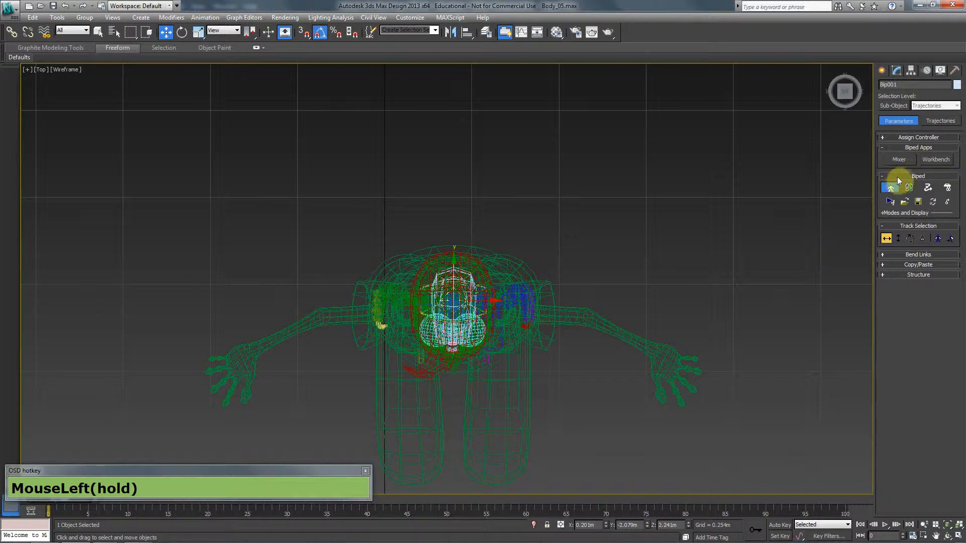
- Pose the biped's right arm along the mesh arm by moving the right hand to about X -0.236 m, Y -2.137 m, Z 2.367 m
key("f")
middle_click_drag(658, 285, 604, 349)
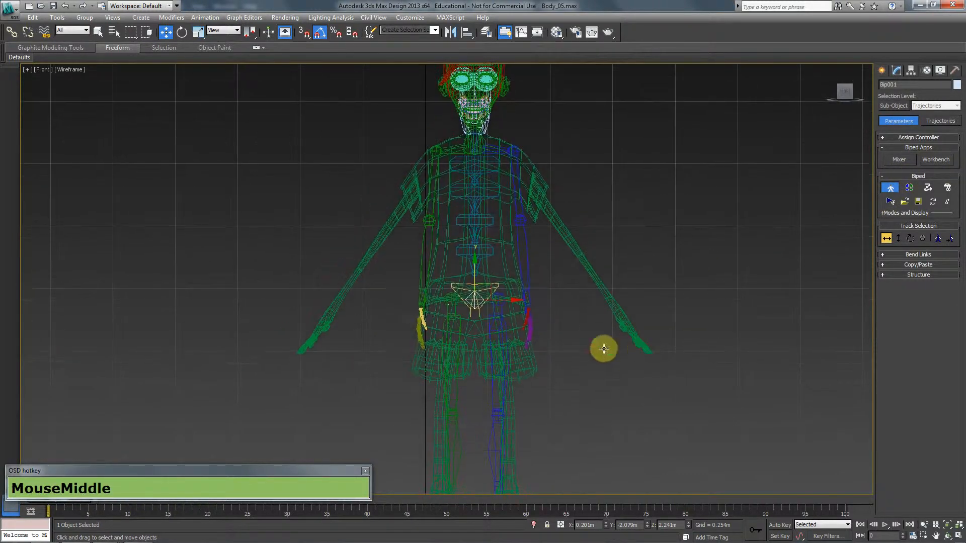
left_click(421, 309)
left_click_drag(423, 298, 375, 239)
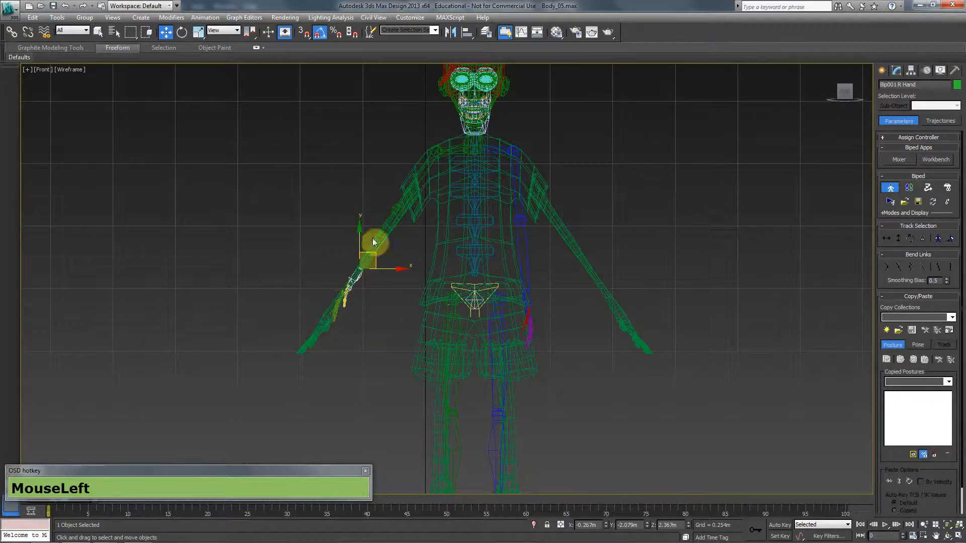
key("t")
scroll(563, 183, "up", 3)
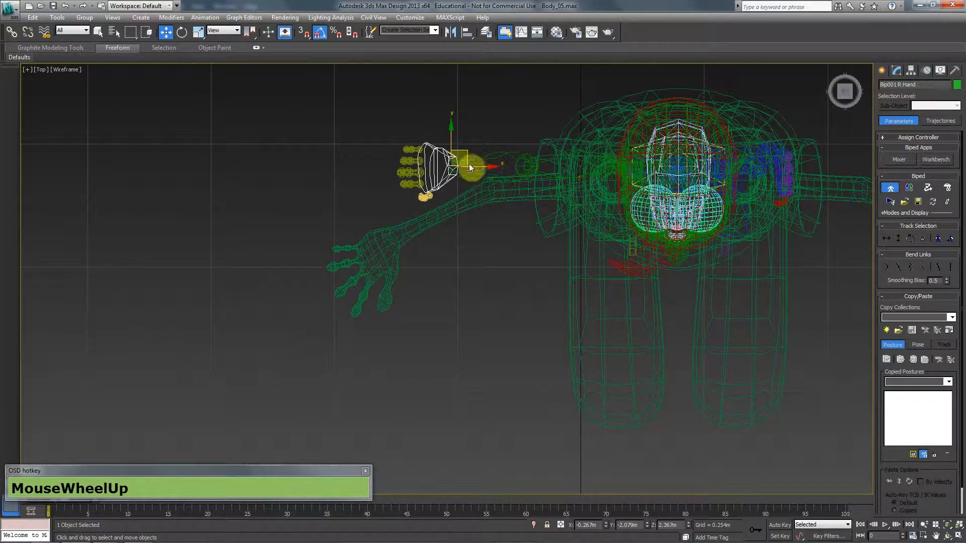
left_click_drag(468, 156, 483, 184)
- Select the biped's right upper arm in the front view and activate the Scale tool for it
key("f")
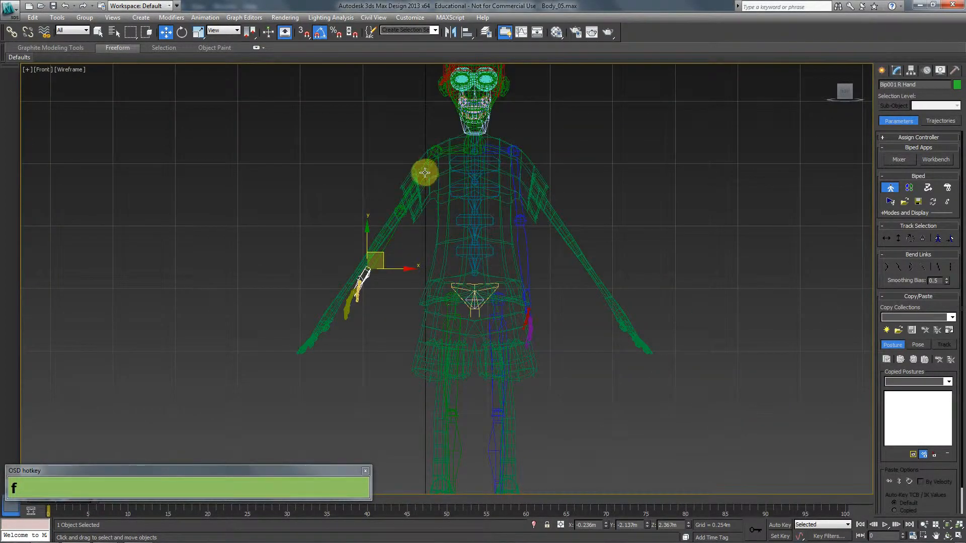
left_click(426, 165)
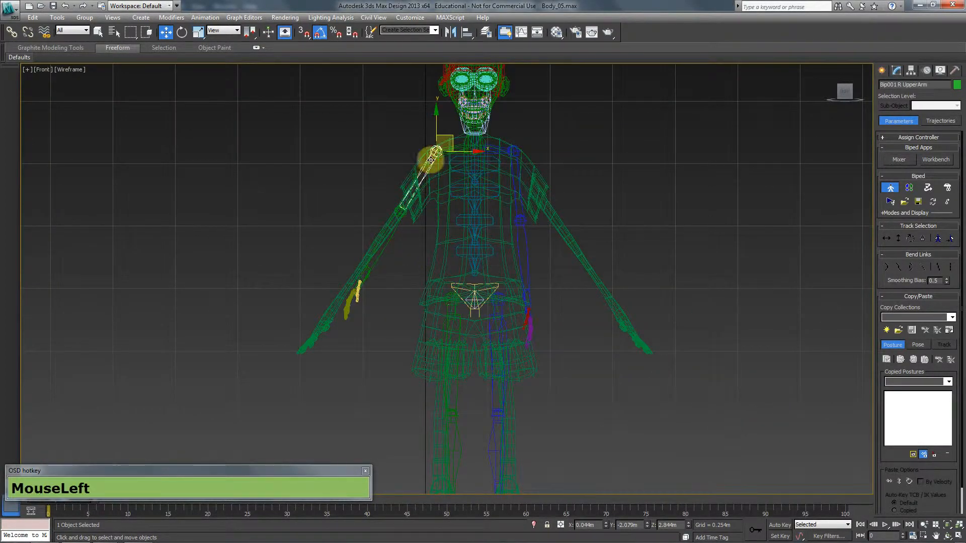
left_click(196, 35)
- Try scaling the right upper arm in the View coordinate system and undo it
left_click(231, 36)
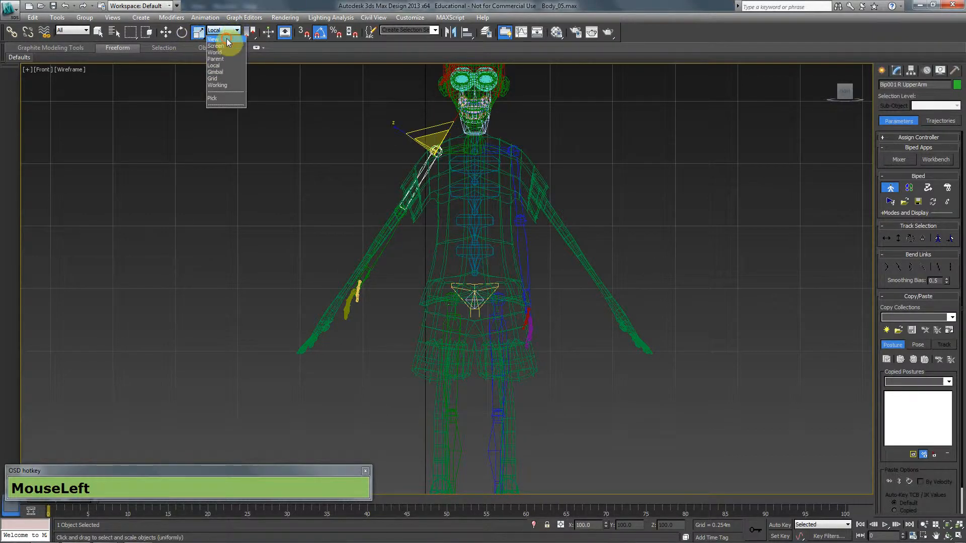
left_click(216, 71)
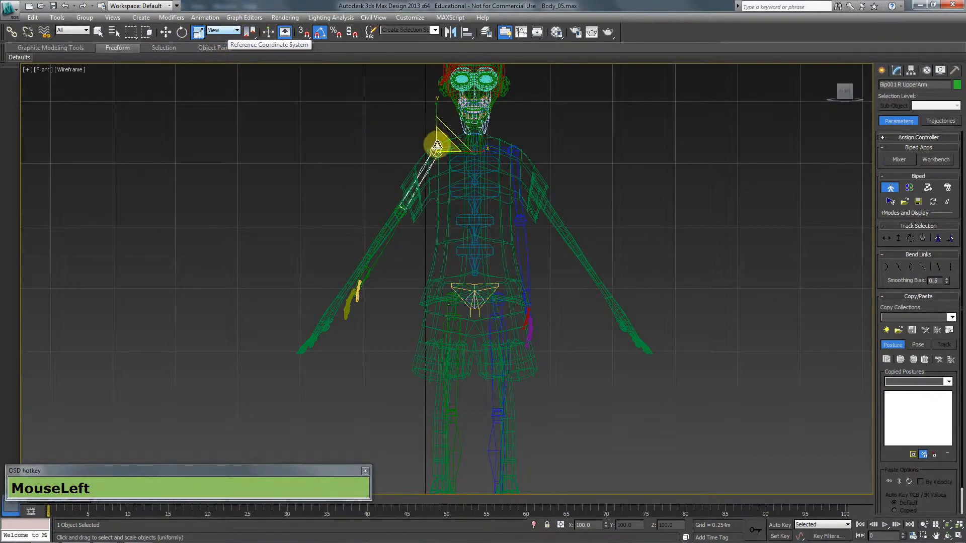
left_click_drag(437, 146, 419, 90)
key("ctrl+z")
key("ctrl+z")
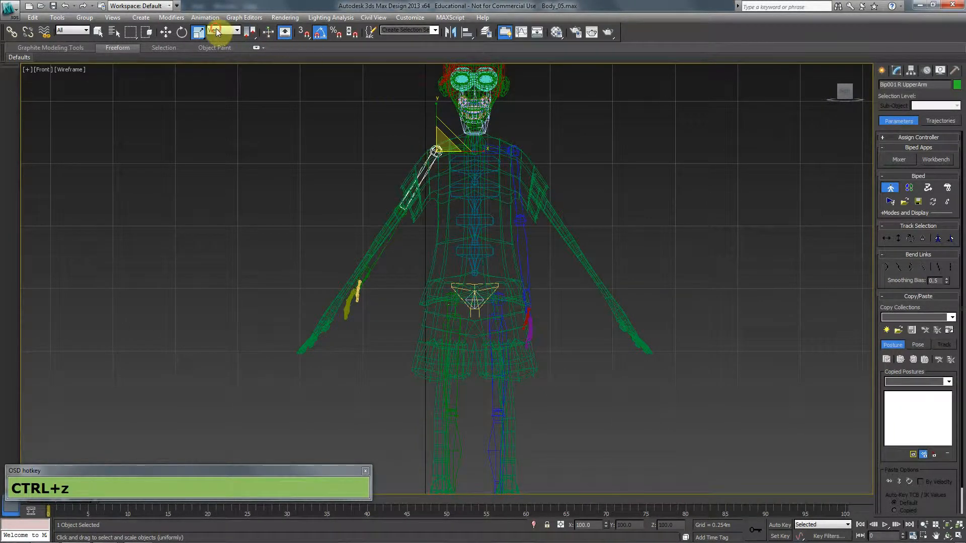
- Lengthen the biped's right upper arm by scaling it in the Local coordinate system
left_click(216, 31)
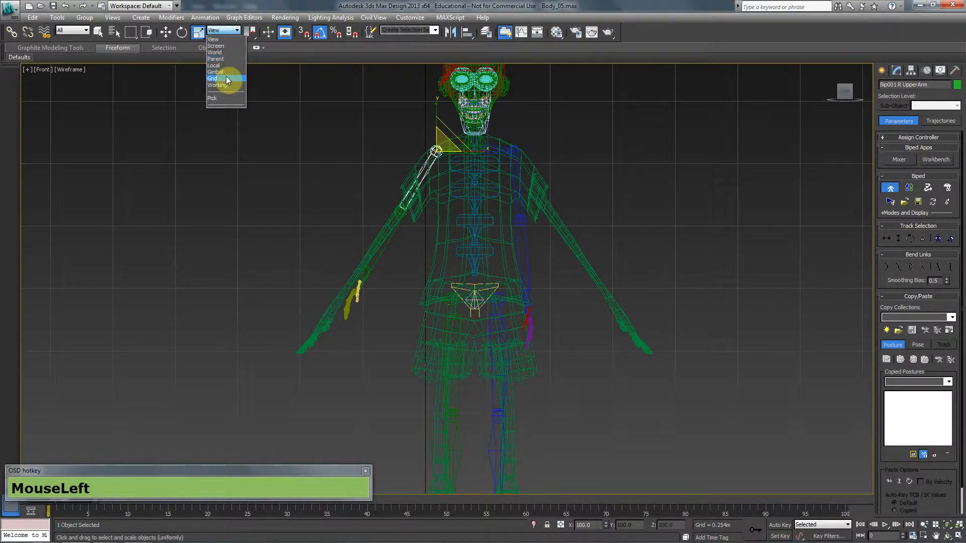
left_click(226, 79)
left_click(223, 31)
left_click(229, 67)
mouse_move(455, 116)
left_mouse_down()
mouse_move(489, 84)
mouse_move(470, 109)
mouse_move(494, 108)
left_mouse_up()
- Rotate the biped's right upper arm toward the mesh arm in the top view, using the Local coordinate system
scroll(401, 212, "up", 6)
key("F3")
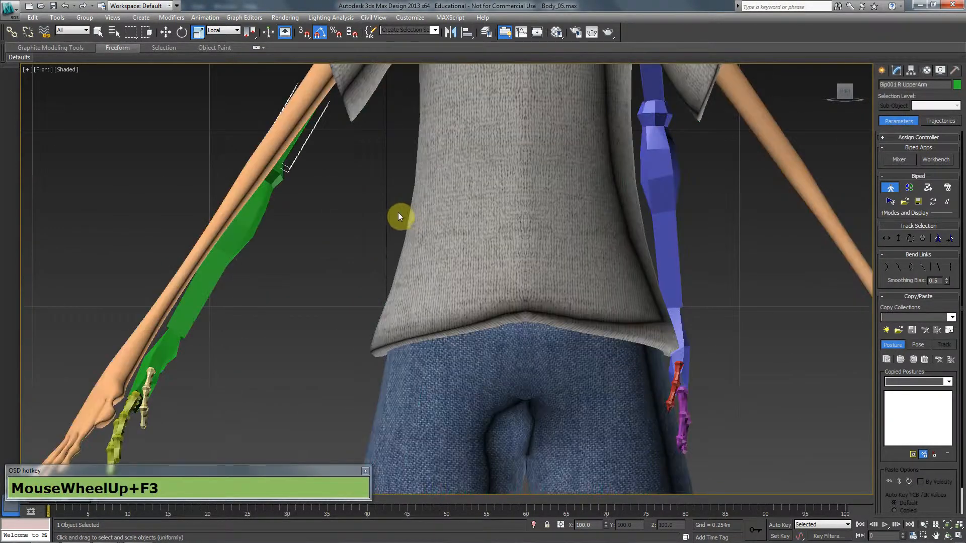
mouse_move(401, 211)
middle_mouse_down()
mouse_move(470, 278)
mouse_move(500, 328)
mouse_move(379, 312)
middle_mouse_up()
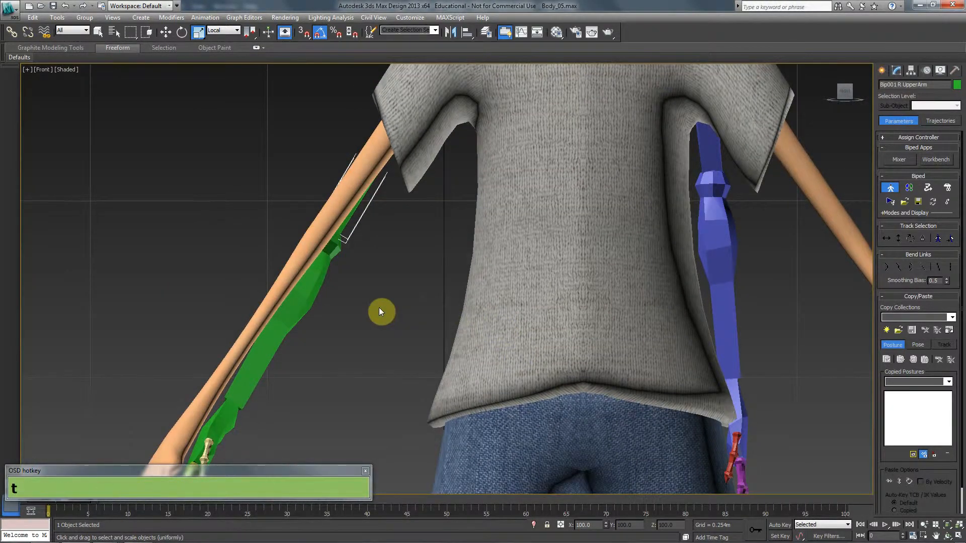
key("t")
key("e")
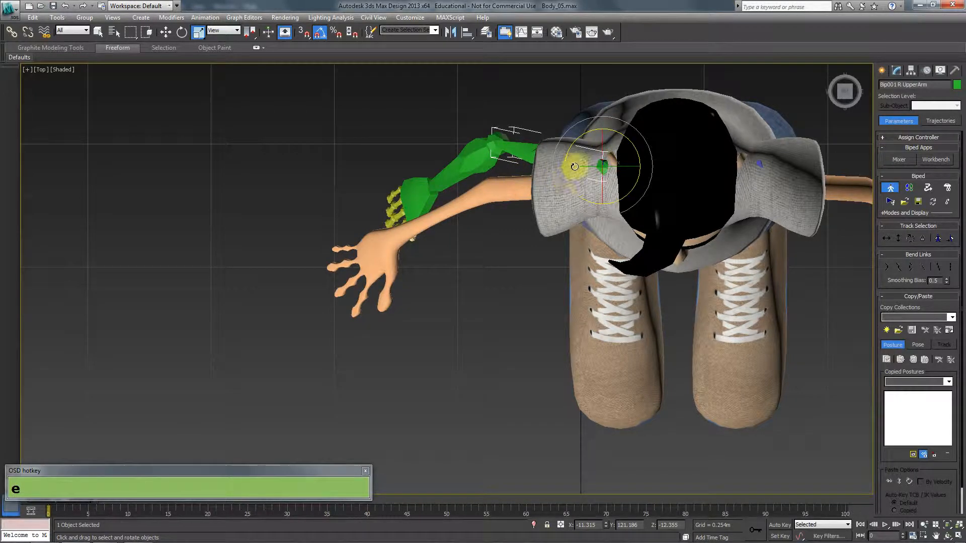
left_click(224, 31)
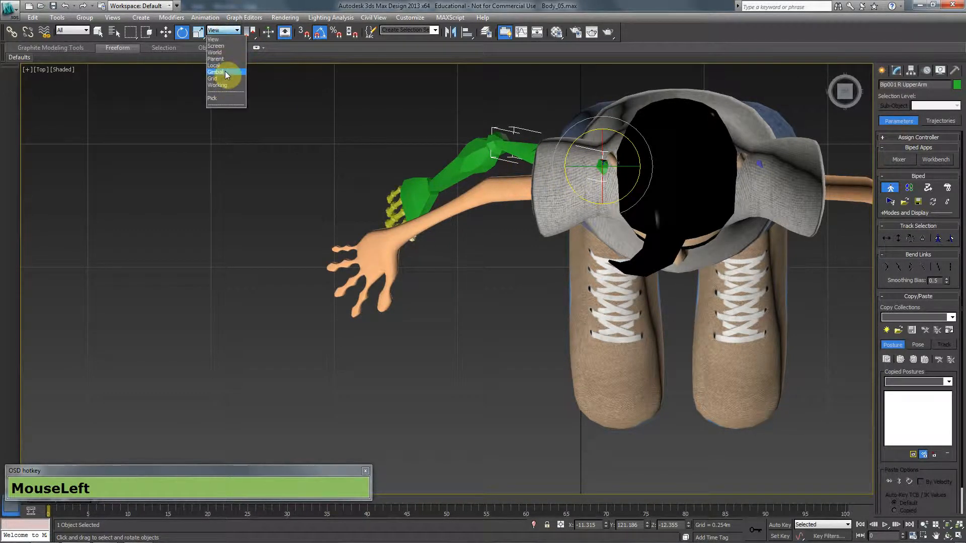
left_click(225, 66)
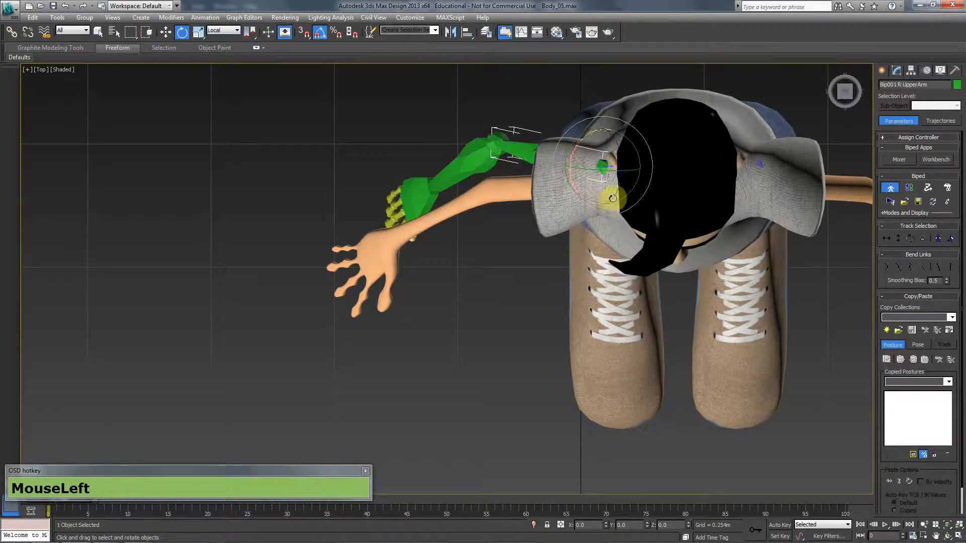
left_click_drag(614, 190, 615, 192)
key("a")
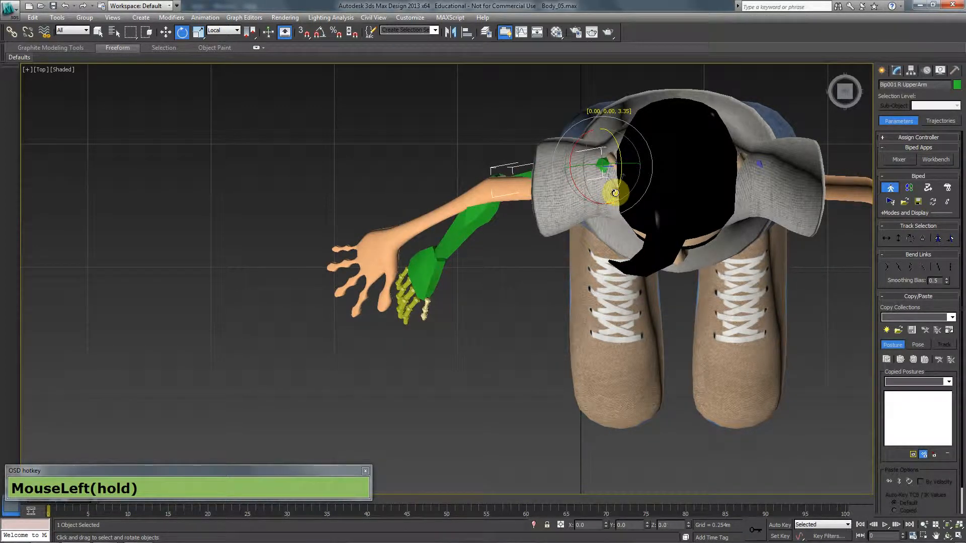
- Select the biped's right forearm in the perspective view and rotate it to follow the direction of the mesh forearm
key("p")
mouse_move(518, 244)
middle_mouse_down("alt")
mouse_move(576, 224)
mouse_move(627, 156)
mouse_move(572, 276)
mouse_move(510, 358)
mouse_move(523, 191)
middle_mouse_up("alt")
scroll(572, 276, "down", 2)
scroll(572, 277, "down", 4)
key("F3")
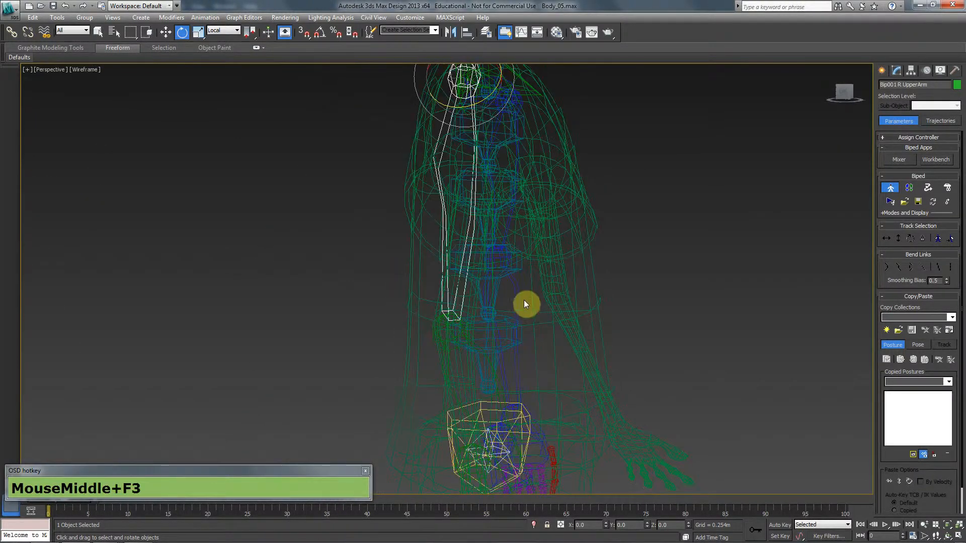
key("F3")
middle_click_drag(526, 312, 420, 276, "alt")
left_click(438, 222)
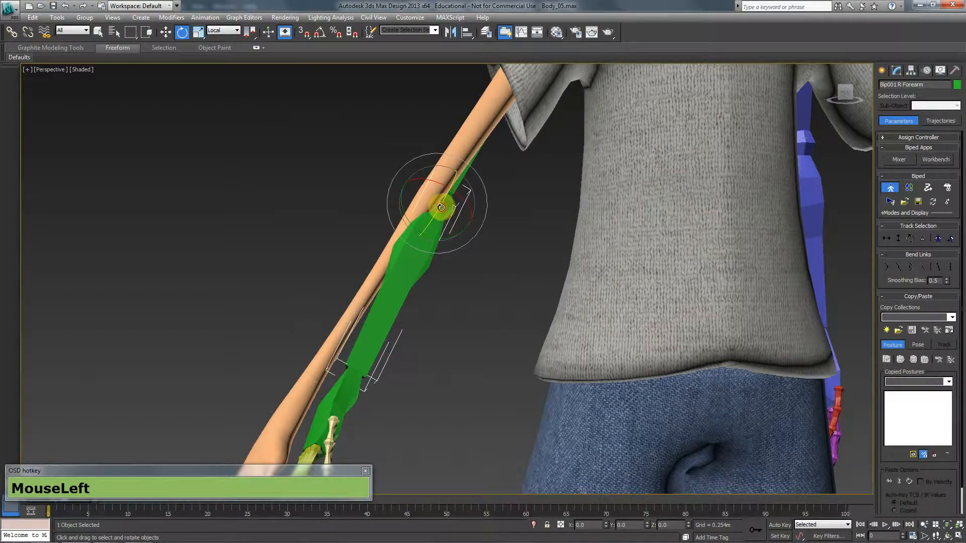
left_click_drag(438, 210, 429, 231)
- Select the right upper arm and rotate it about its local Y axis to bring the arm bones onto the mesh arm
left_click(476, 148)
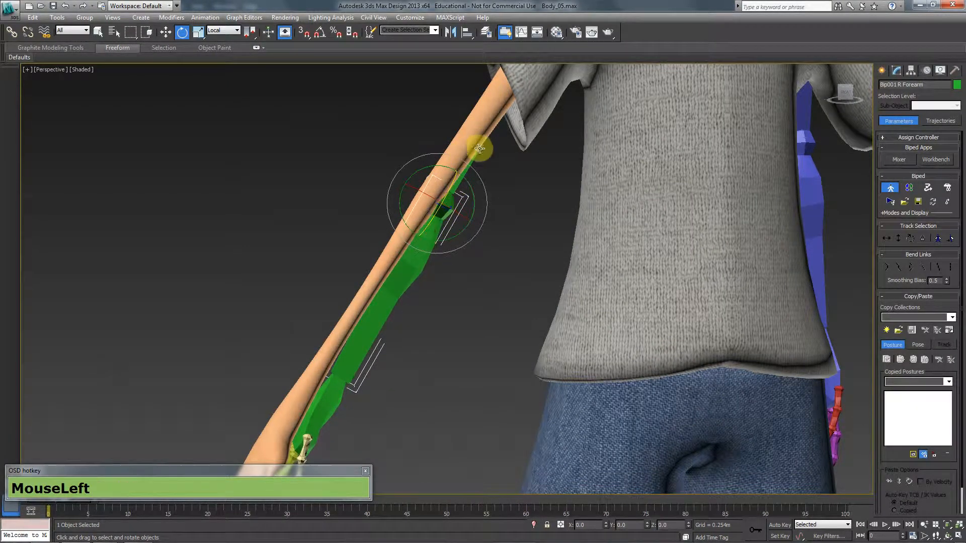
left_click(471, 156)
middle_click_drag(471, 156, 474, 252)
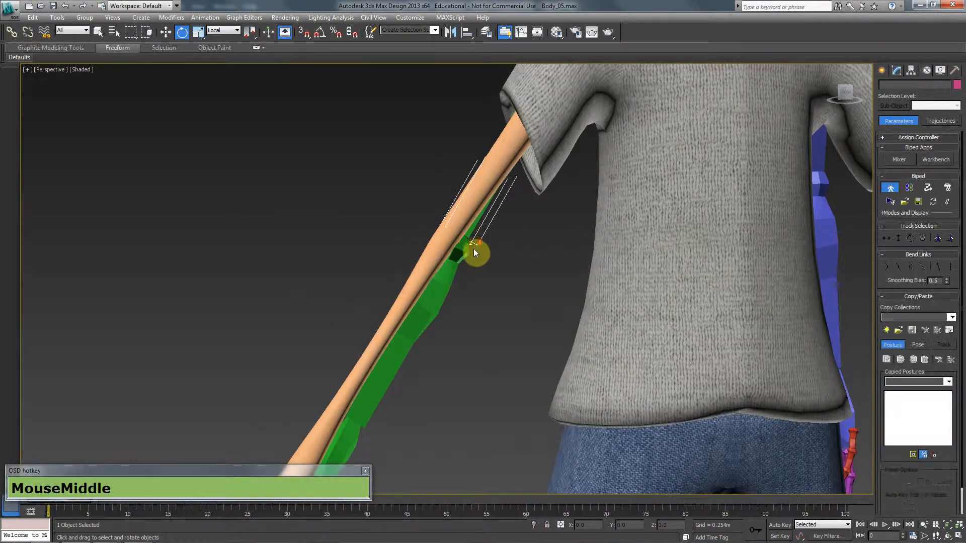
scroll(474, 252, "down", 3)
left_click_drag(508, 94, 509, 93)
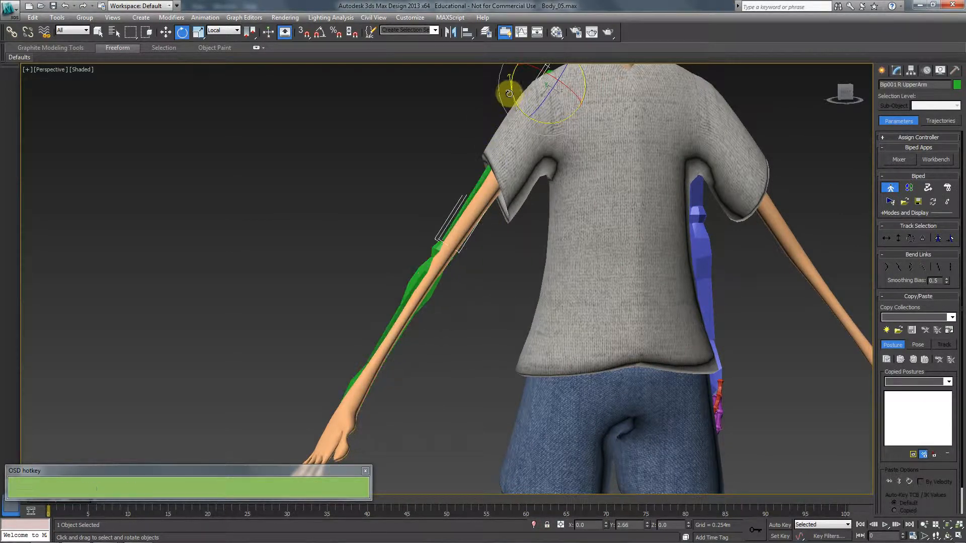
- Rotate the right forearm about its local Z axis so that it lines up with the mesh forearm
middle_click_drag(468, 191, 528, 247, "alt")
middle_click_drag(503, 236, 474, 149)
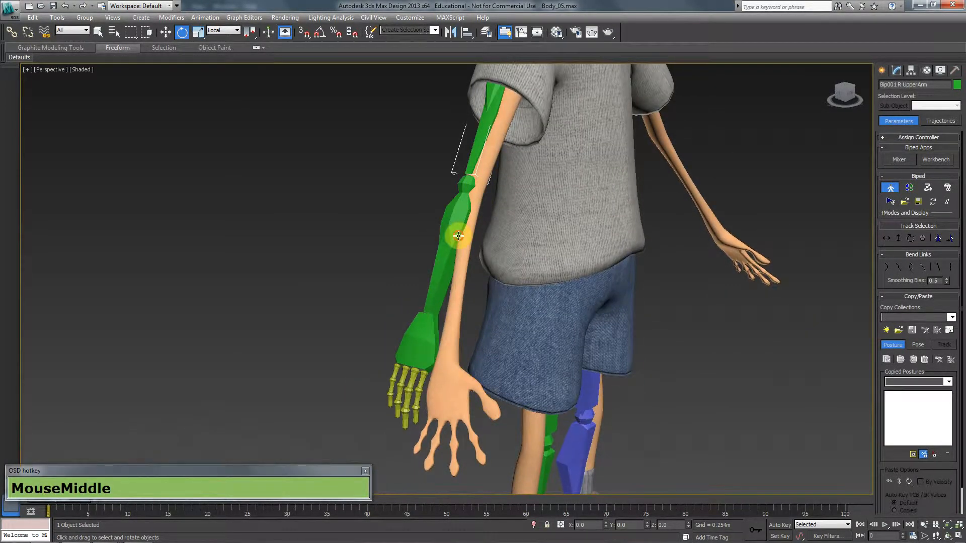
left_click(459, 238)
left_click_drag(473, 223, 487, 211)
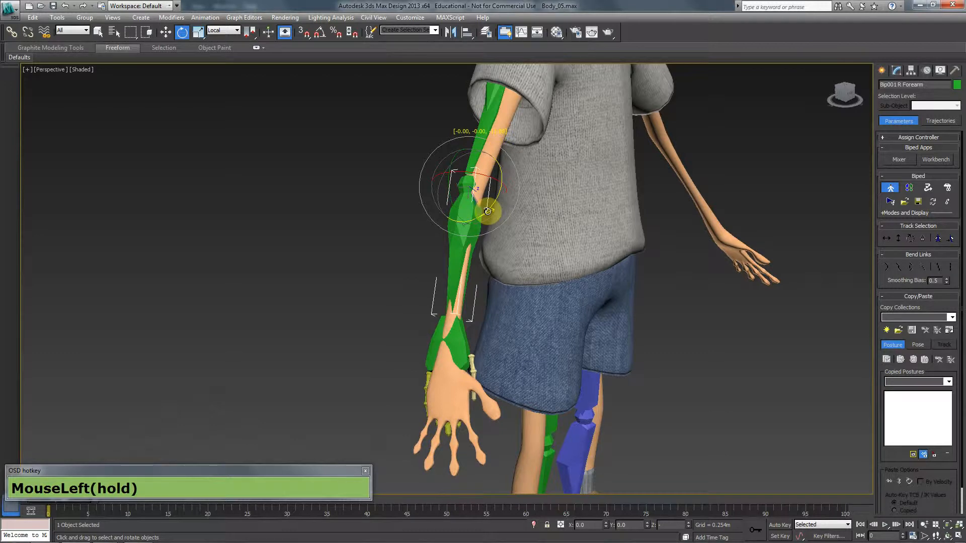
- Lengthen the right forearm along its local axis in the front view so that it reaches the mesh wrist
key("f")
middle_click_drag(393, 277, 503, 242)
key("r")
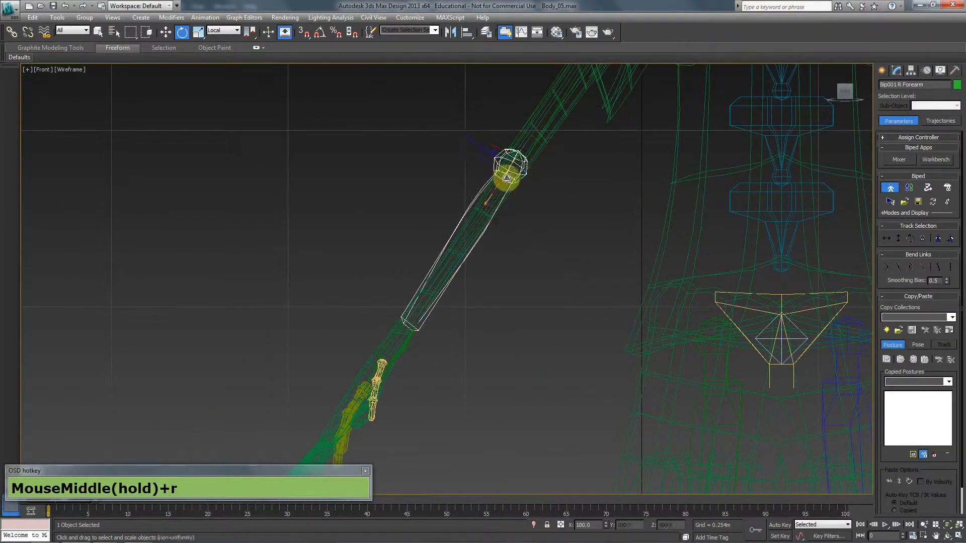
left_click_drag(487, 204, 480, 214)
- Rotate the right forearm in the top view to align it with the mesh forearm
key("t")
scroll(449, 255, "up", 3)
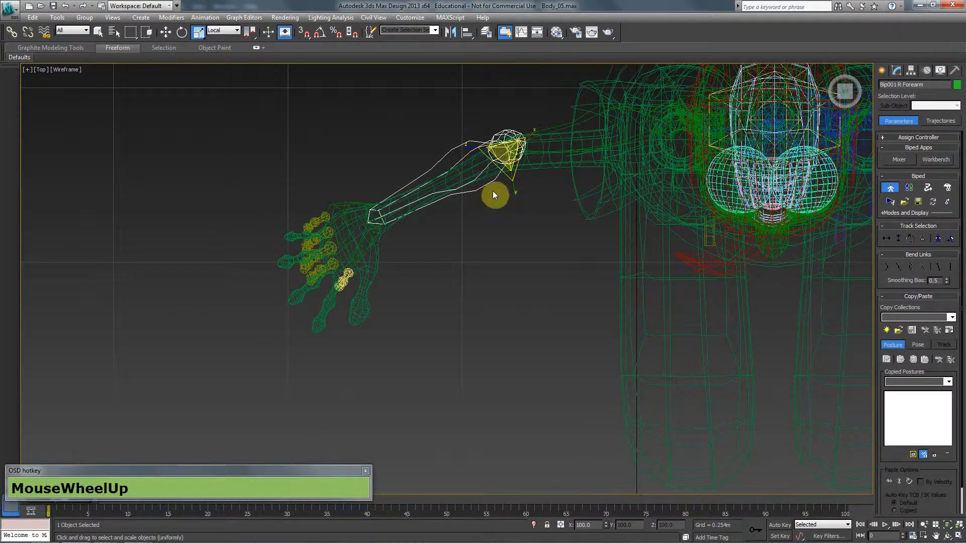
key("e")
left_click_drag(519, 169, 523, 166)
- Select the base bone of the right thumb and move it toward the root of the mesh thumb in the front view
scroll(456, 256, "up", 4)
middle_click_drag(311, 243, 373, 280)
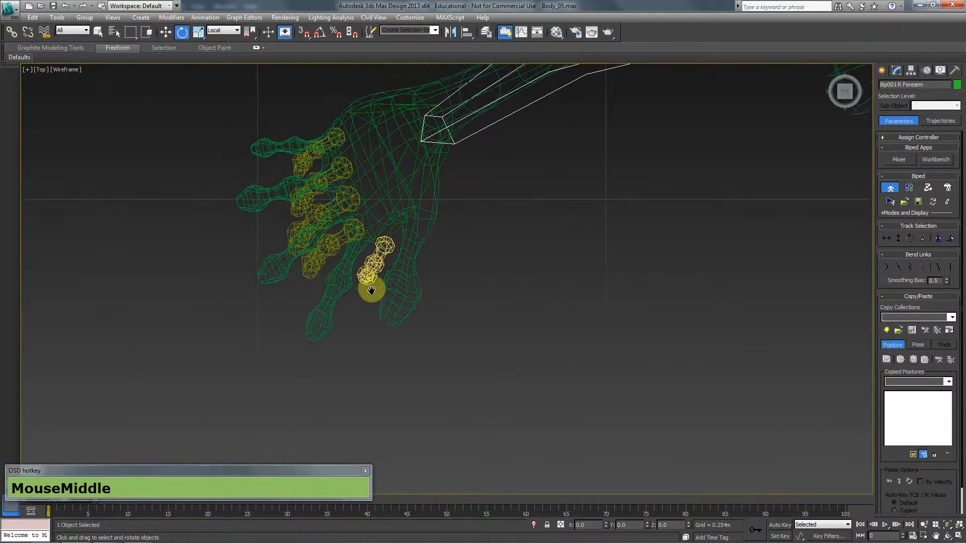
left_click(383, 246)
key("w")
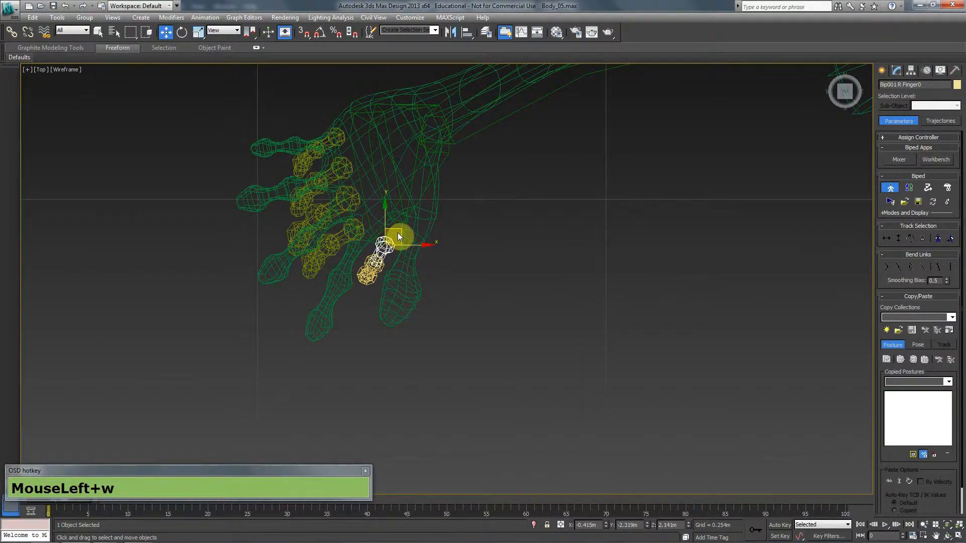
key("f")
middle_click_drag(420, 295, 453, 228)
scroll(453, 228, "up", 5)
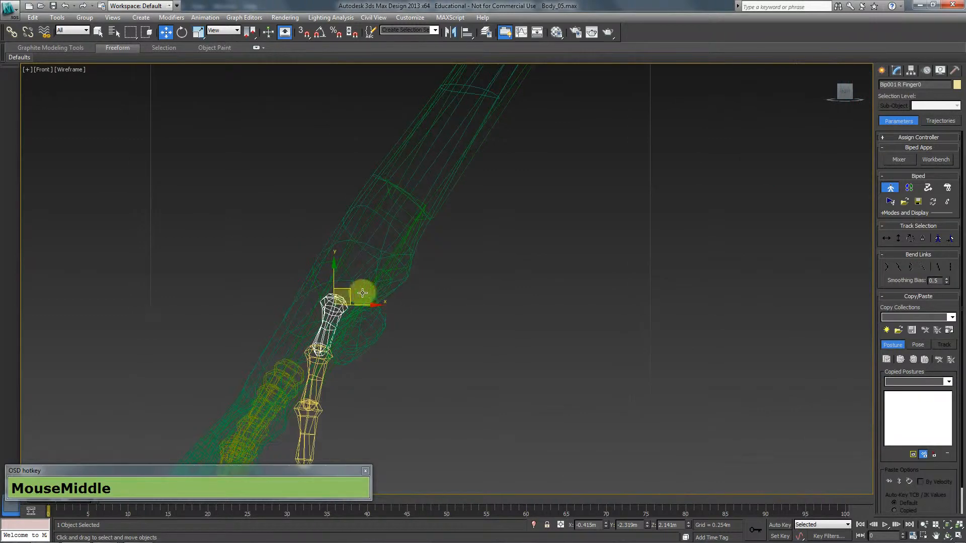
left_click_drag(347, 292, 449, 187)
- Rotate the thumb in the top view and place its base at about X -0.388 m, Y -2.292 m, Z 2.156 m
key("t")
key("e")
left_click_drag(387, 260, 437, 207)
key("w")
key("f")
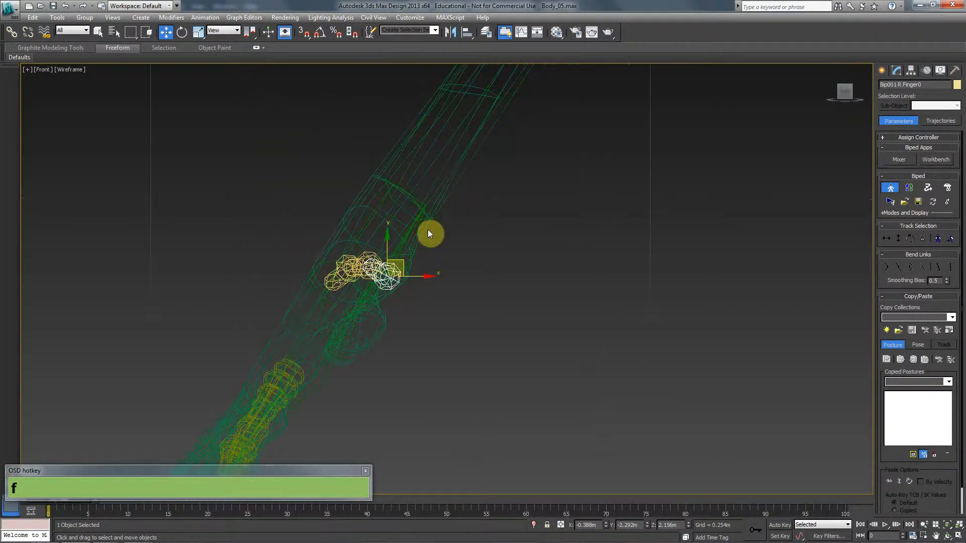
- Rotate the thumb's base bone in the perspective view so that the thumb chain lies inside the mesh thumb
key("p")
scroll(424, 246, "down", 5)
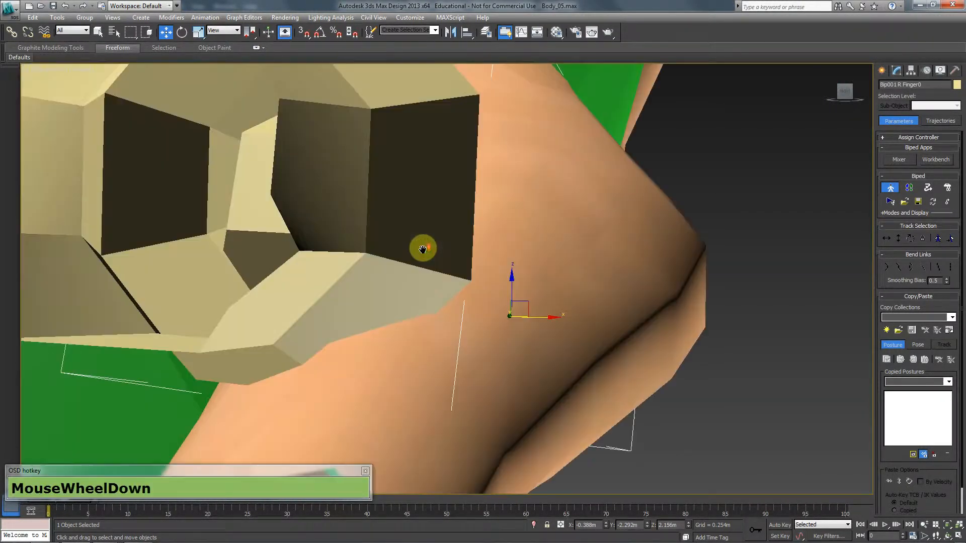
middle_click_drag(410, 276, 453, 302, "alt")
key("e")
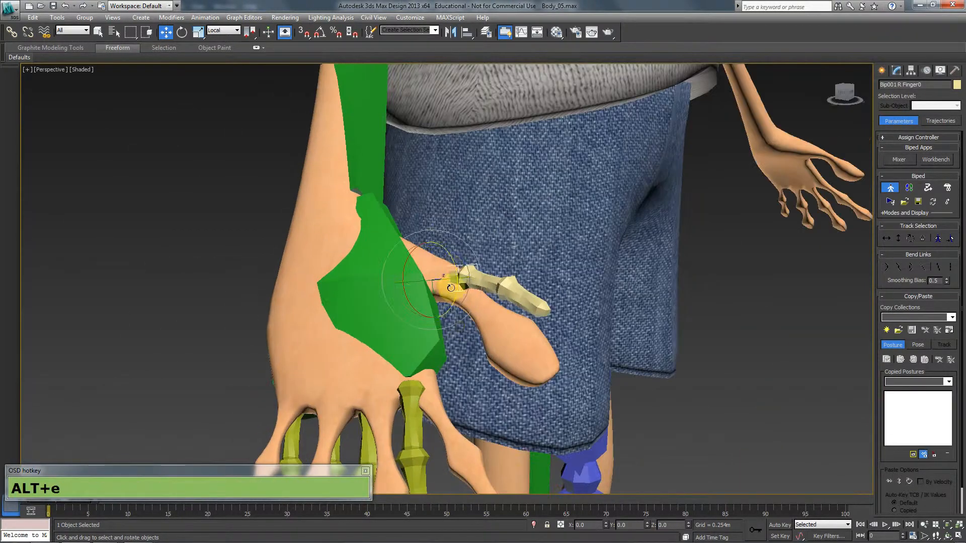
left_click_drag(455, 279, 428, 289)
- Select the base bone of the right index finger and rotate it to match the spread of the mesh finger
middle_click_drag(425, 281, 423, 132)
left_click(414, 256)
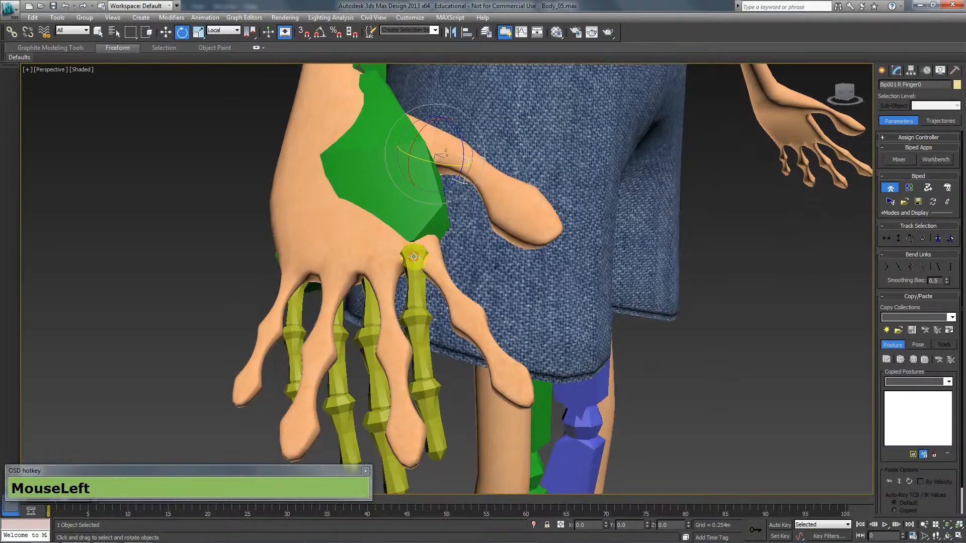
left_click_drag(436, 278, 434, 252)
- Move the index finger's base bone into the root of the mesh finger, using the Local coordinate system
key("w")
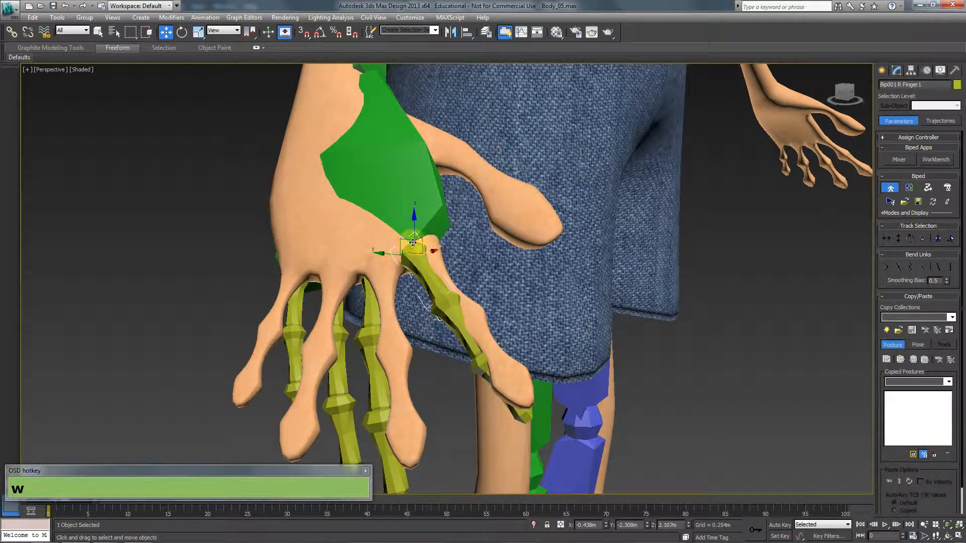
left_click(225, 30)
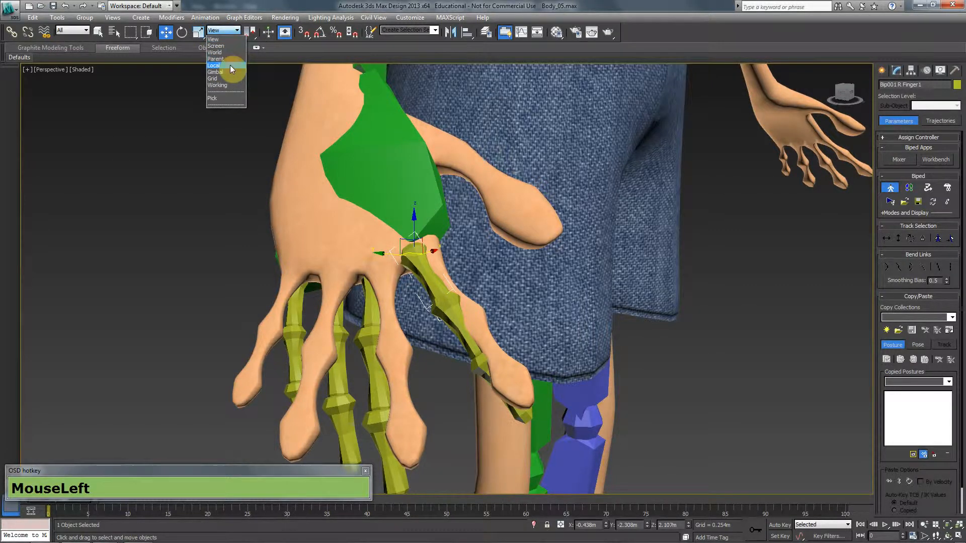
left_click(231, 65)
left_click_drag(438, 242, 447, 262)
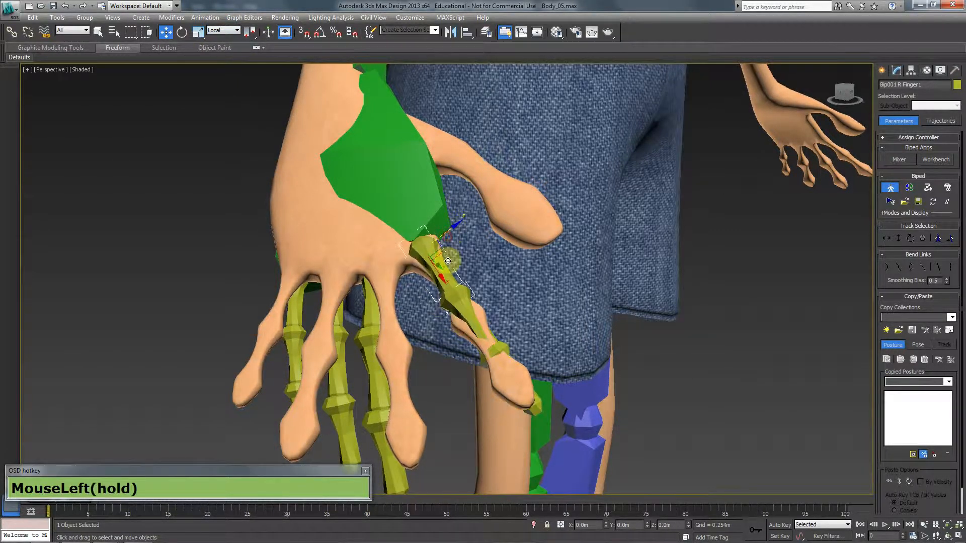
middle_click_drag(441, 276, 409, 279, "alt")
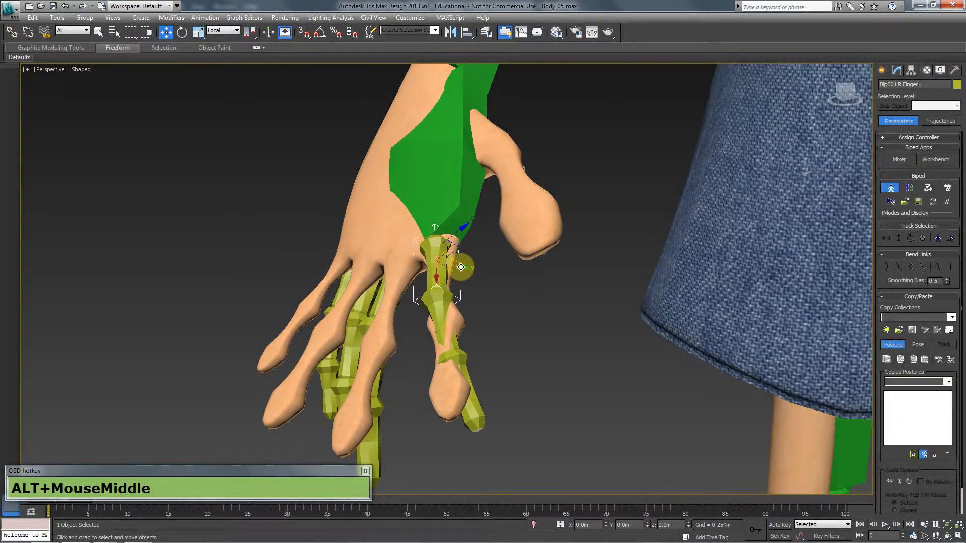
left_click_drag(461, 264, 472, 272)
left_click_drag(468, 236, 459, 295)
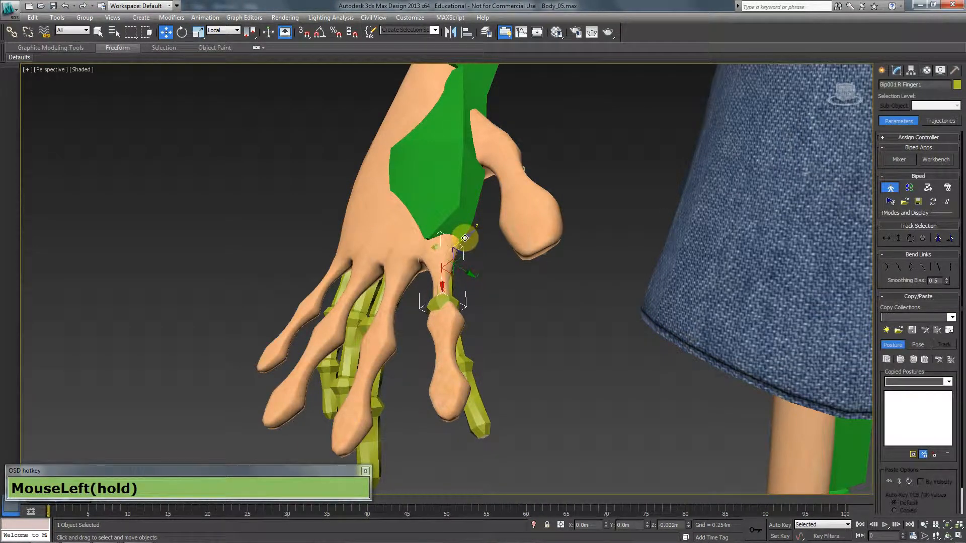
- Rotate the index finger's base, tip and middle bones so that they follow the bend of the mesh finger
middle_click_drag(459, 294, 426, 265, "alt")
key("alt+e")
left_click_drag(425, 266, 425, 267)
middle_click_drag(417, 338, 439, 352, "alt")
left_click(418, 417)
left_click_drag(419, 417, 387, 379)
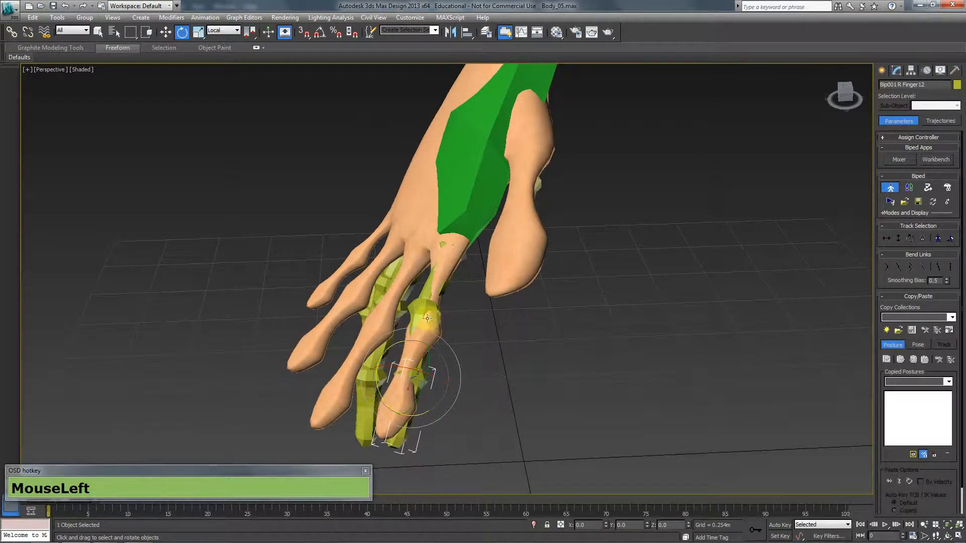
left_click(395, 325)
left_click_drag(395, 325, 395, 324)
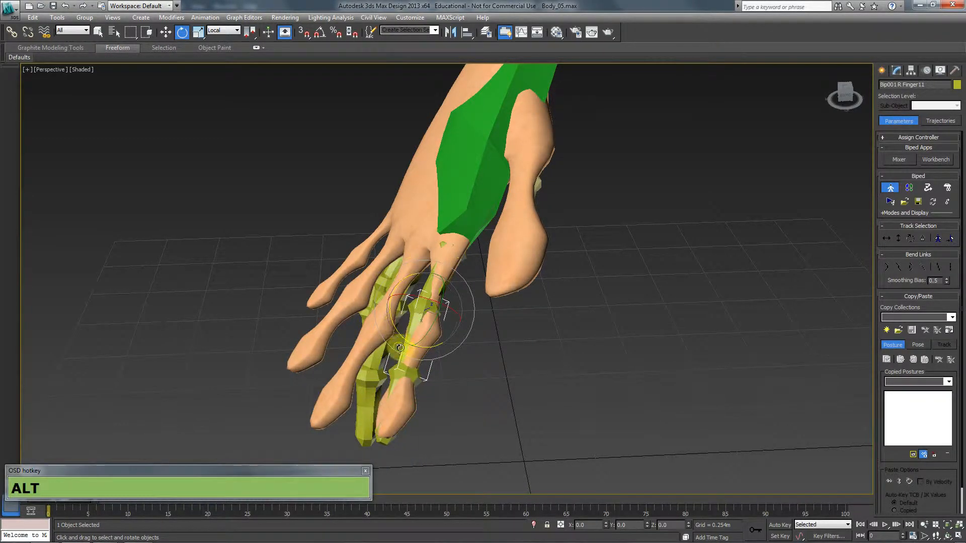
mouse_move(395, 324)
middle_mouse_down("alt")
mouse_move(461, 321)
mouse_move(319, 320)
mouse_move(393, 325)
middle_mouse_up("alt")
- Move the middle finger's base bone to the root of its mesh finger in the View coordinate system and rotate it along the finger
double_click(319, 320)
left_click(377, 287)
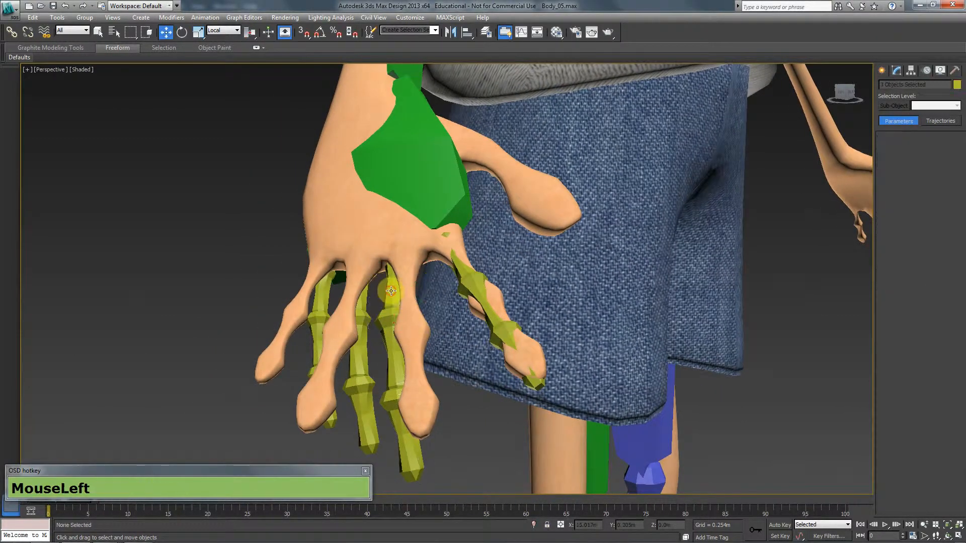
left_click(166, 32)
left_click(225, 33)
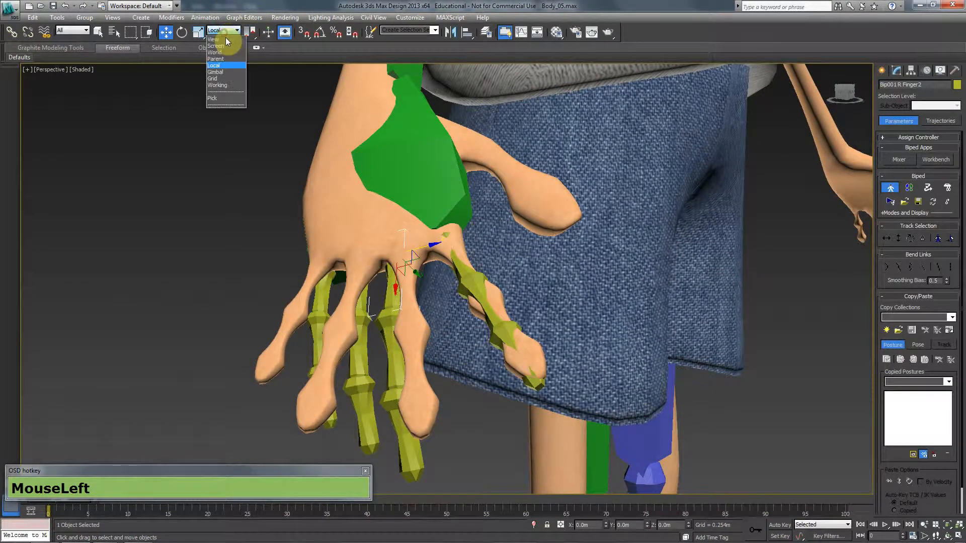
left_click(225, 39)
left_click_drag(380, 255, 403, 222)
key("e")
left_click_drag(394, 258, 417, 360)
left_click(428, 364)
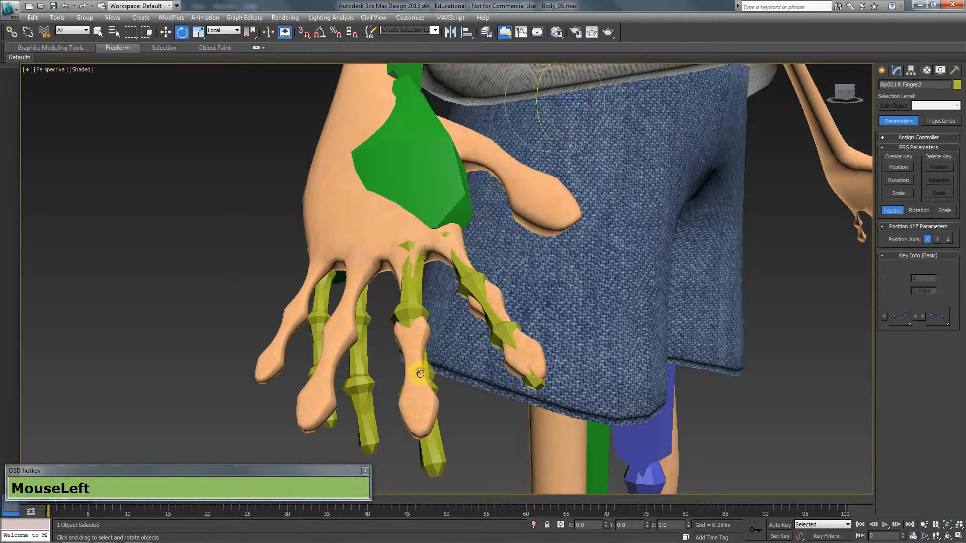
left_click(446, 395)
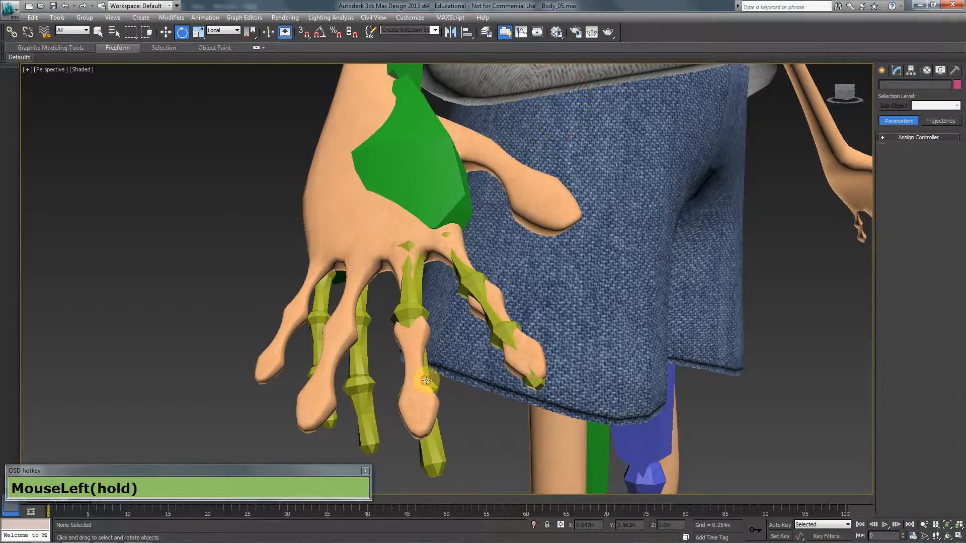
left_click(424, 378)
- Select the body mesh Cylinder003 and turn on See-Through and Freeze in its object properties
key("F3")
middle_click_drag(436, 388, 419, 399, "alt")
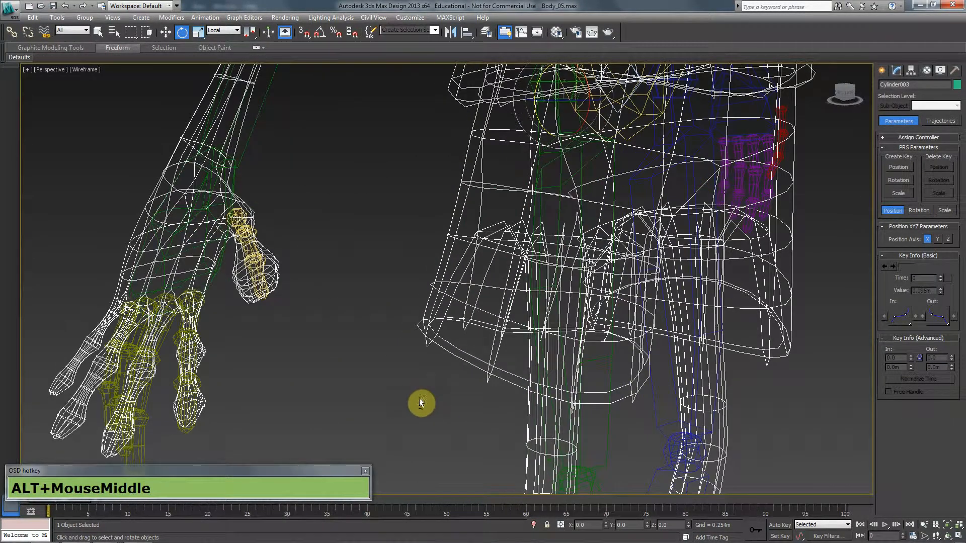
key("F3")
middle_click_drag(390, 353, 395, 357)
left_click(236, 187)
left_click(250, 241)
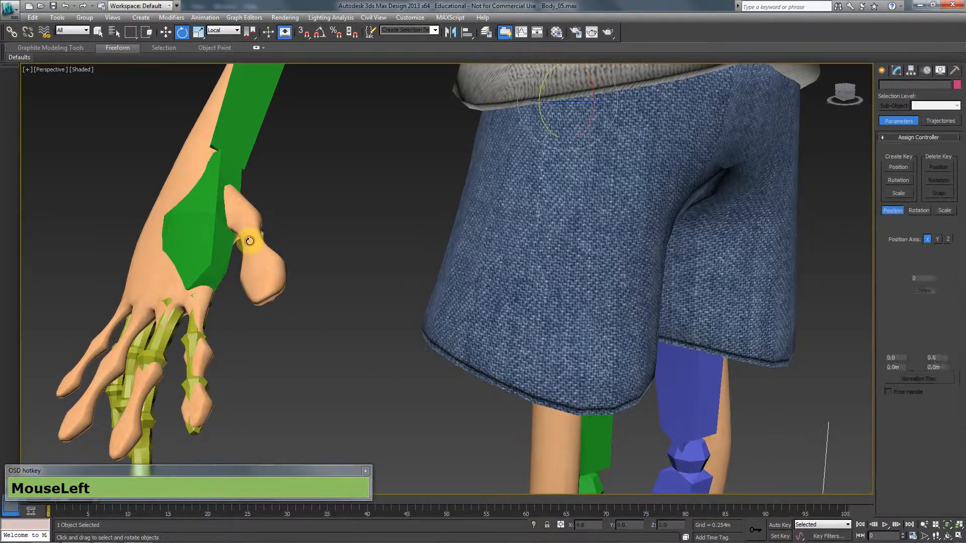
key("F3")
key("F3")
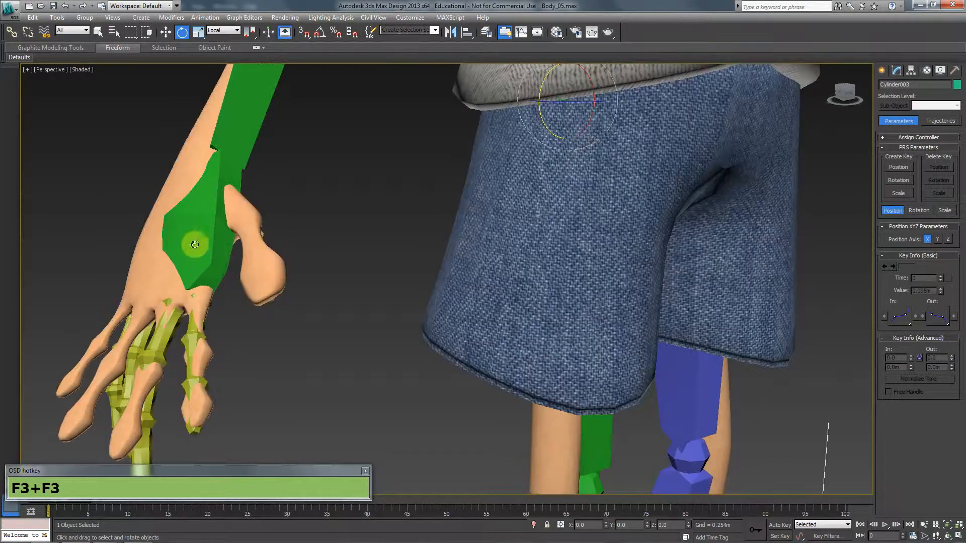
right_click(170, 244)
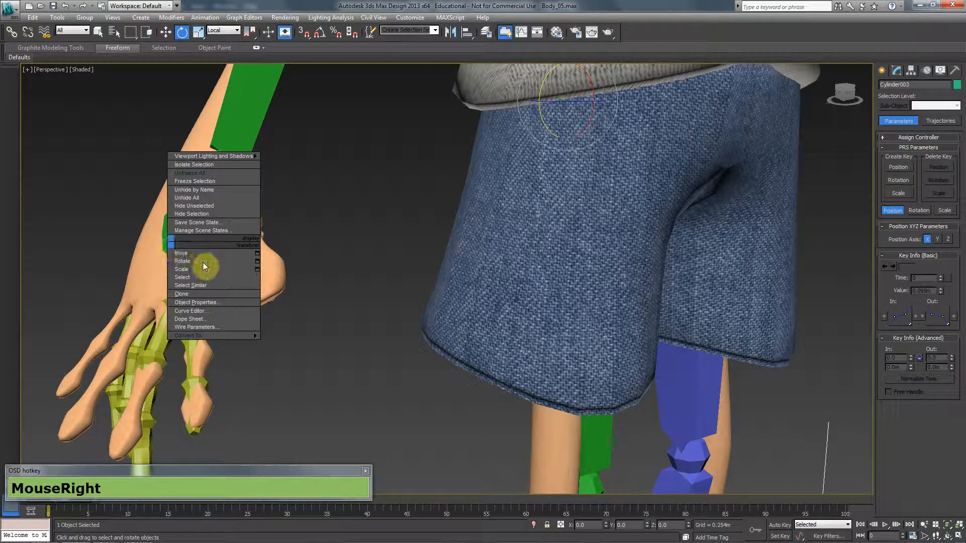
left_click(214, 302)
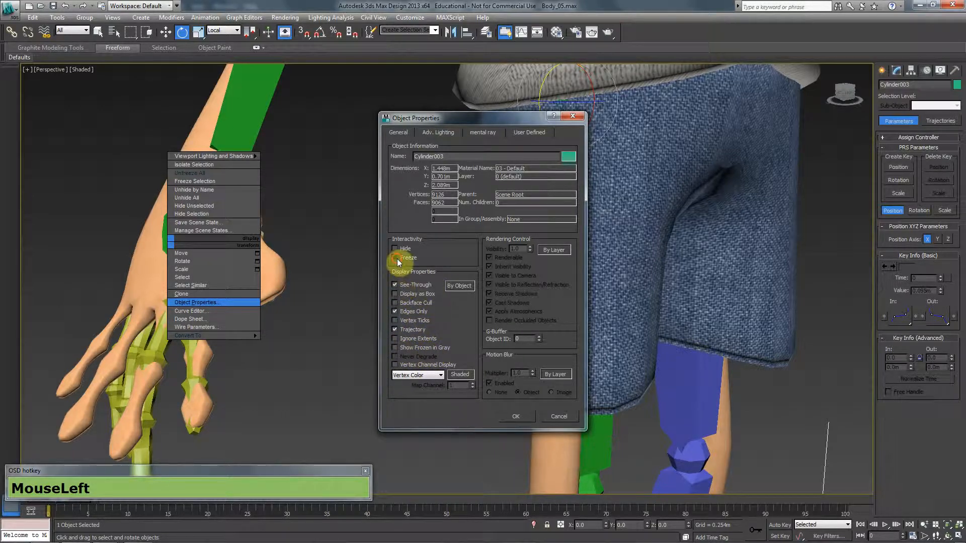
left_click(516, 416)
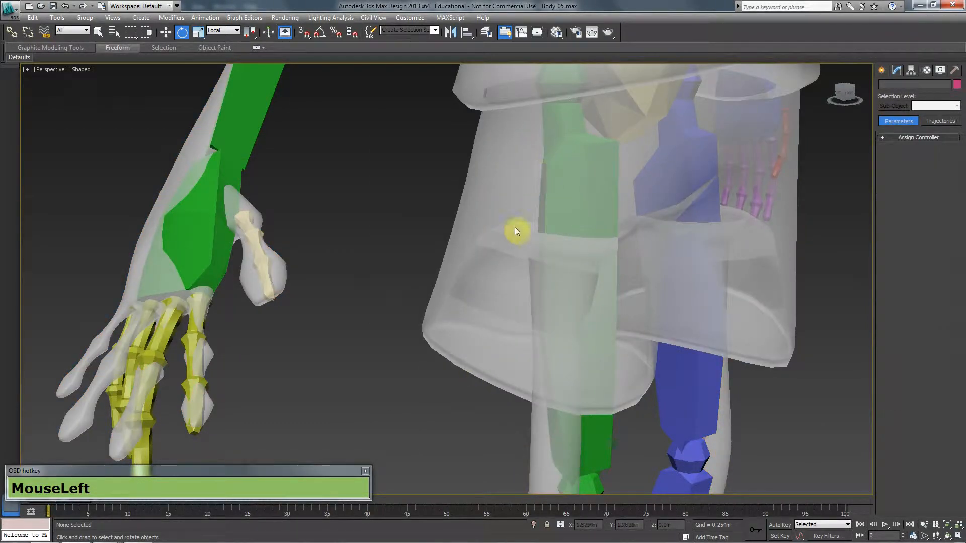
- Select the base bone of the right middle finger and fine-tune its rotation along the mesh finger
middle_click_drag(259, 338, 170, 315, "alt")
left_click(211, 294)
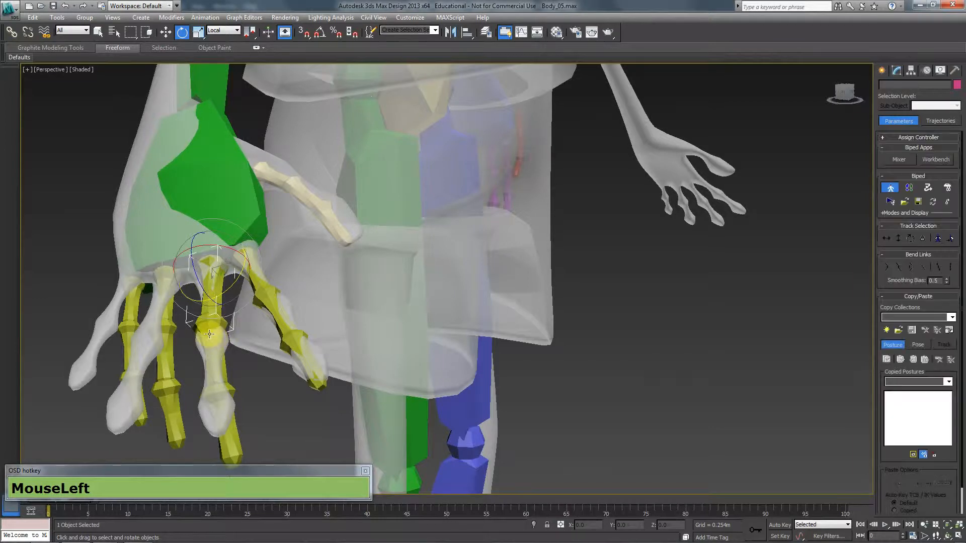
left_click_drag(229, 290, 228, 290)
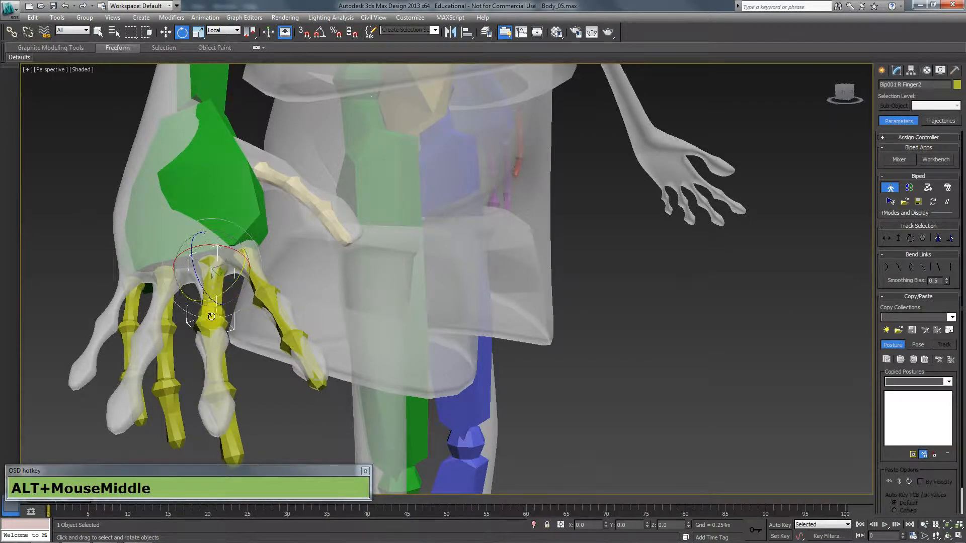
middle_click_drag(213, 316, 251, 316, "alt")
- Try to scale the middle bone of the right index finger to the length of the mesh segment
left_click(255, 312)
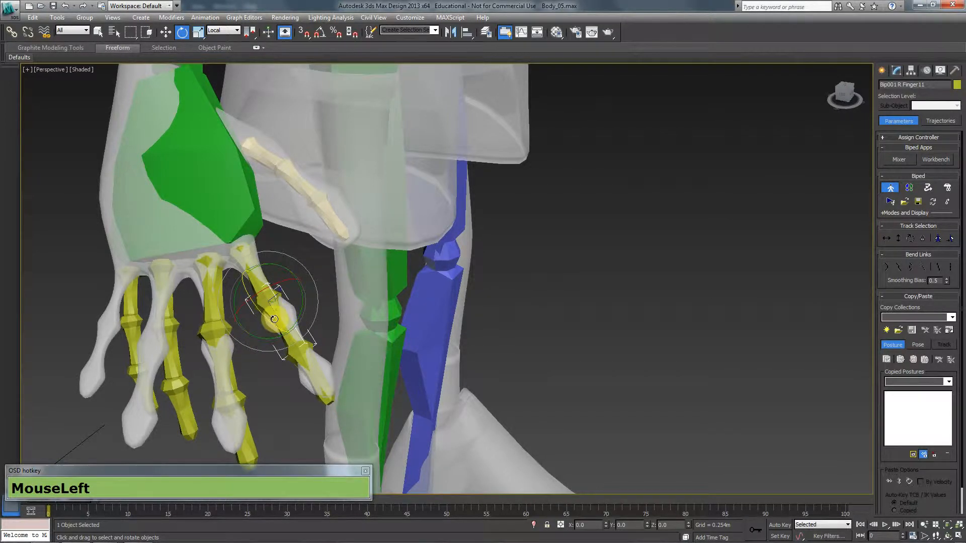
key("r")
left_click_drag(288, 332, 296, 346)
key("ctrl+z")
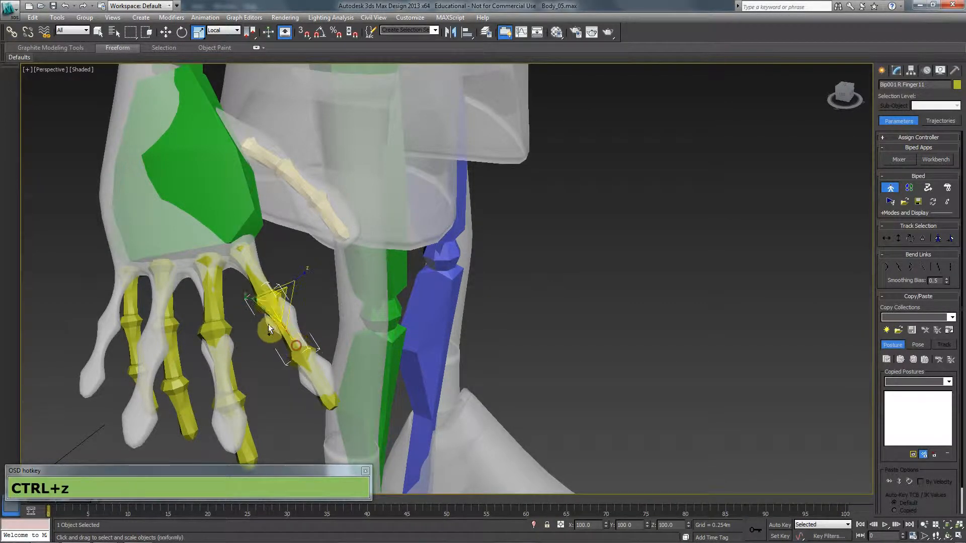
- Scale the right index finger's base and tip bones so that the chain ends inside the mesh fingertip
left_click(257, 274)
left_click_drag(257, 278, 308, 370)
left_click(307, 370)
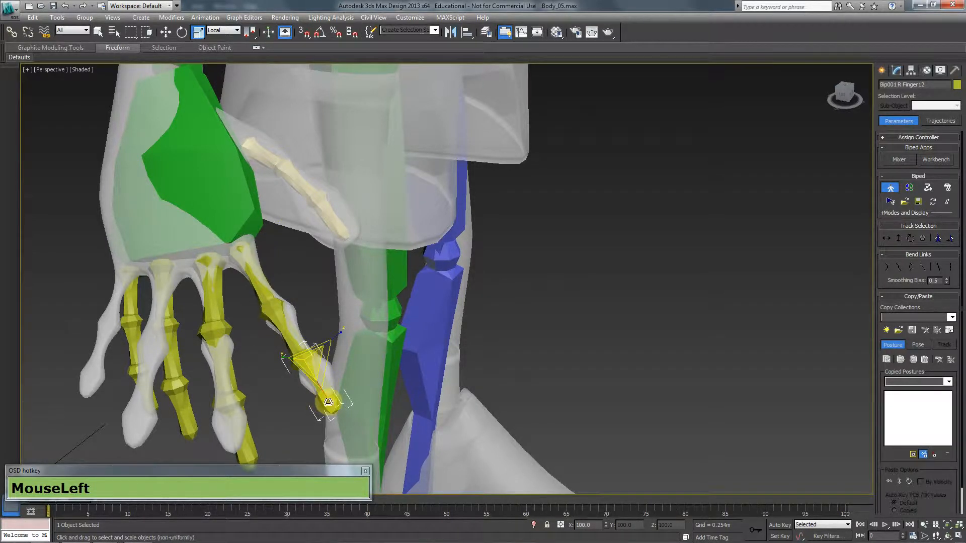
left_click_drag(328, 402, 319, 389)
- Rotate and scale the end bones of the right middle finger so that they follow the mesh finger to its tip
left_click(218, 327)
middle_click_drag(244, 308, 271, 266)
left_click(267, 343)
key("e")
left_click_drag(243, 348, 243, 351)
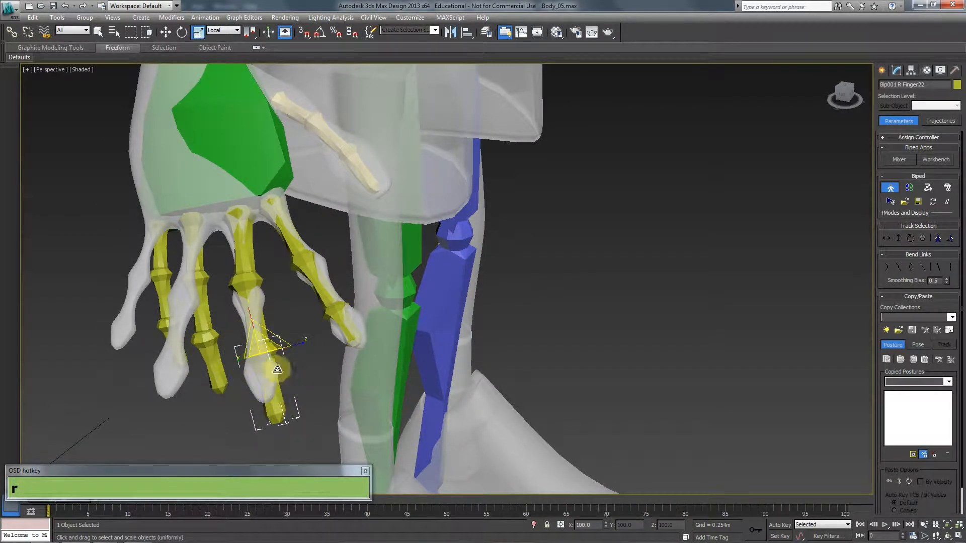
key("r")
left_click_drag(248, 315, 210, 346)
left_click(249, 298)
- Rotate the base bone of the right ring finger to align it with the mesh ring finger
middle_click_drag(210, 346, 206, 259)
left_click(232, 261)
key("e")
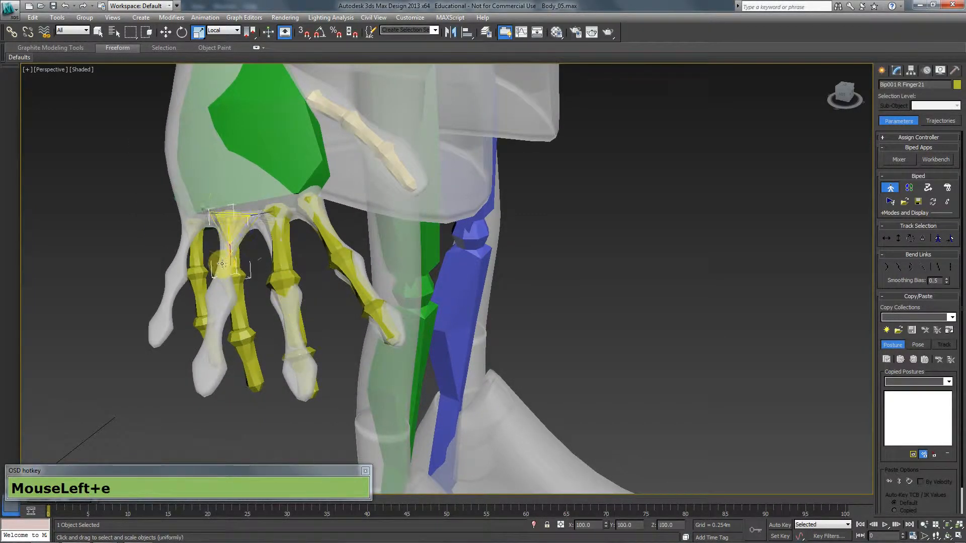
left_click_drag(224, 238, 208, 216)
key("w")
key("ctrl+z")
key("ctrl+z")
- Rotate the right ring finger's outer bones so that the tip bone sits inside the mesh fingertip
left_click(222, 288)
left_click(207, 335)
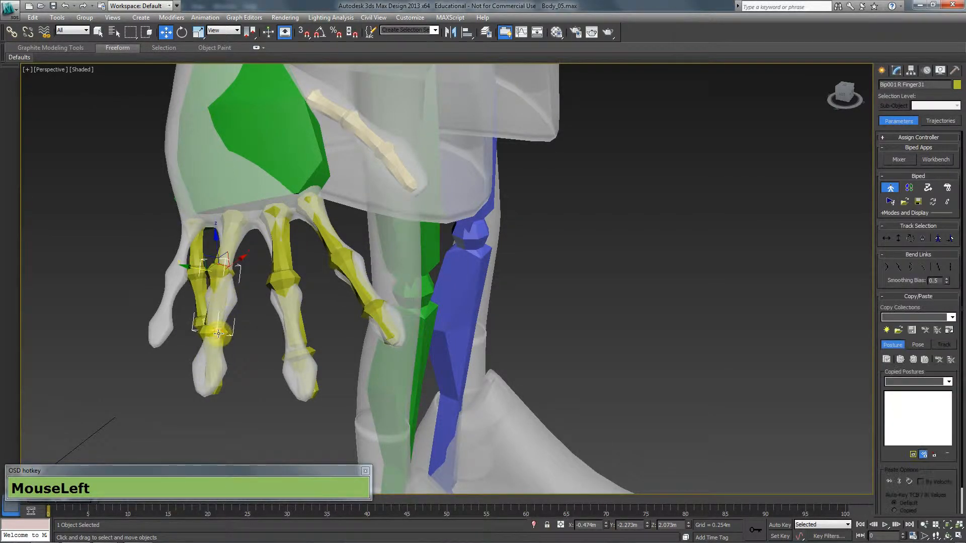
key("e")
left_click_drag(189, 325, 191, 315)
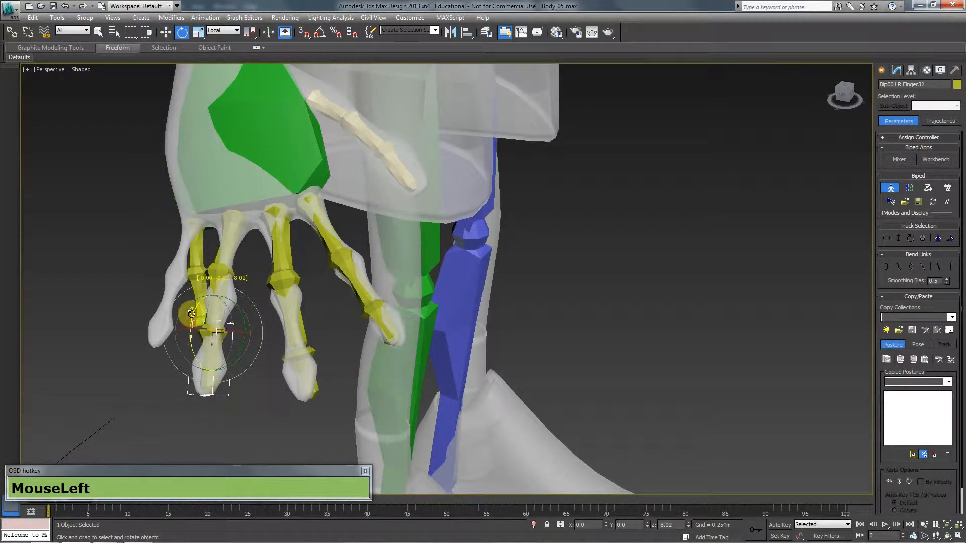
- Place the right little finger's base bone at the root of its mesh finger and rotate it along the finger
left_click(198, 261)
key("w")
middle_click_drag(198, 270, 177, 244, "alt")
key("e")
mouse_move(177, 245)
left_mouse_down()
mouse_move(179, 232)
mouse_move(190, 245)
mouse_move(173, 229)
mouse_move(186, 251)
left_mouse_up()
key("w")
key("e")
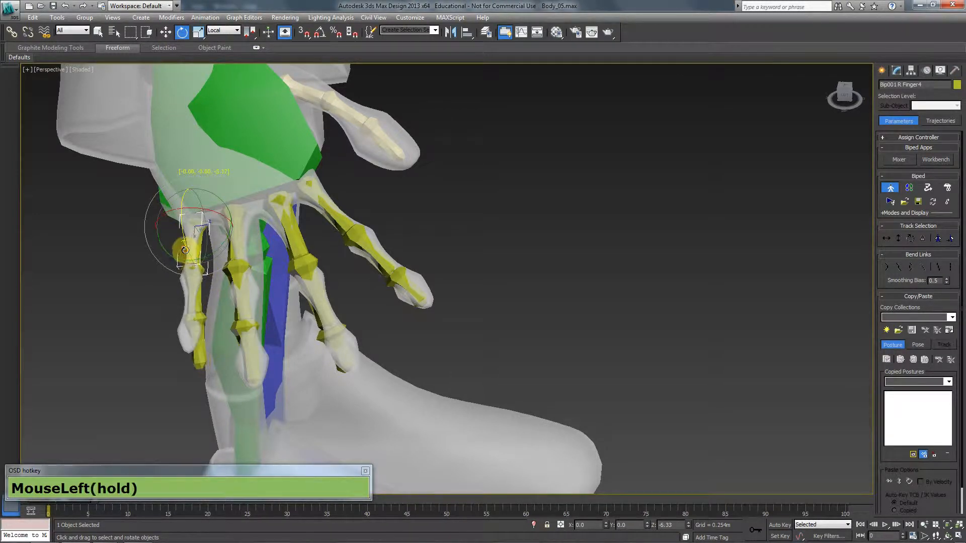
- Rotate and scale the right little finger's middle and tip bones to fit the end of the mesh finger
left_click(194, 288)
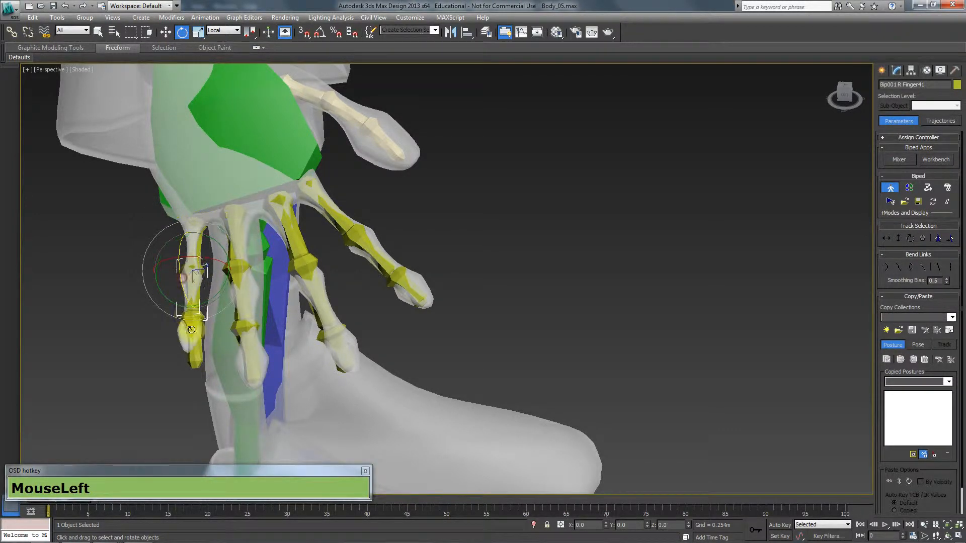
left_click(181, 337)
left_click_drag(181, 337, 192, 361)
key("r")
left_click(192, 310)
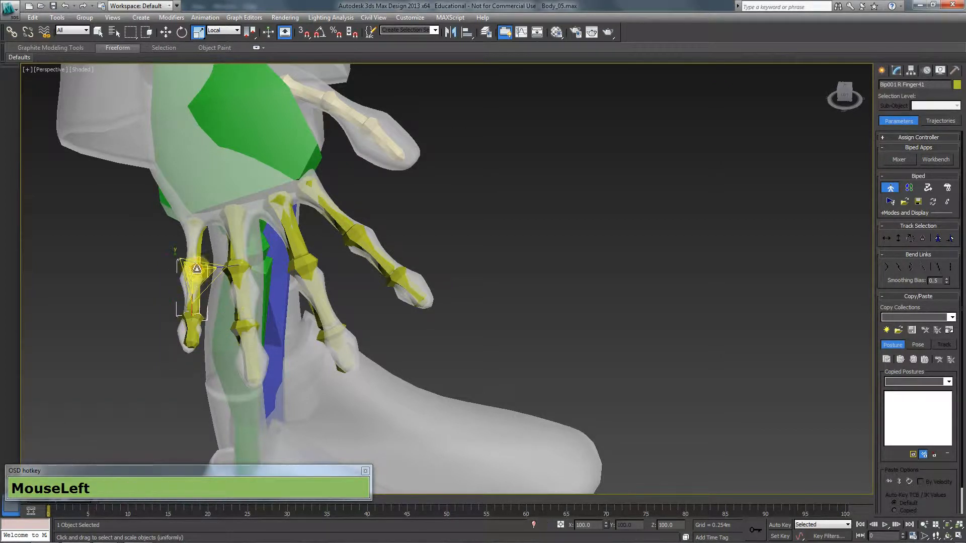
left_click_drag(192, 312, 192, 308)
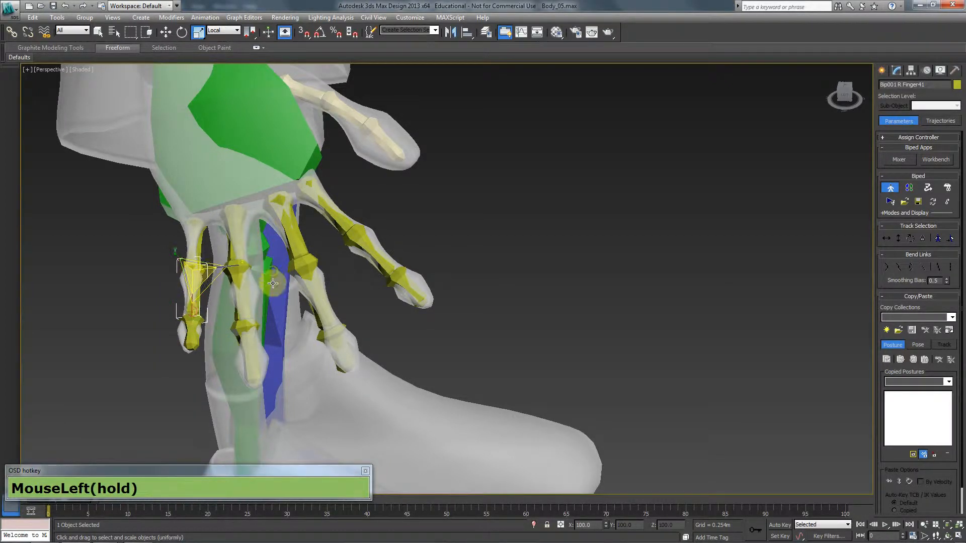
- Select the entire right arm chain of the Biped, from the clavicle down to the fingertips
scroll(262, 327, "down", 4)
middle_click_drag(257, 349, 445, 283, "alt")
middle_click_drag(444, 283, 435, 311)
scroll(412, 278, "down", 3)
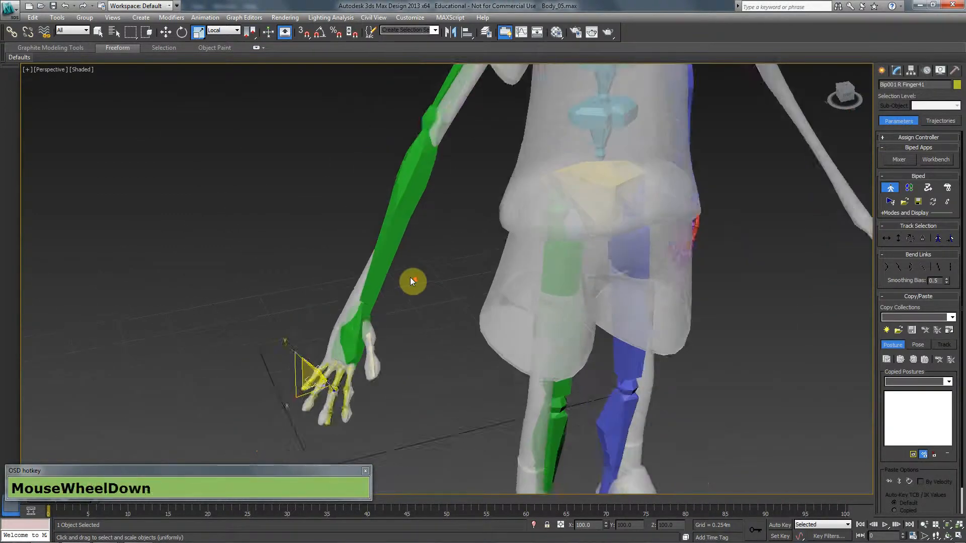
middle_click_drag(412, 278, 417, 152, "alt")
double_click(379, 125)
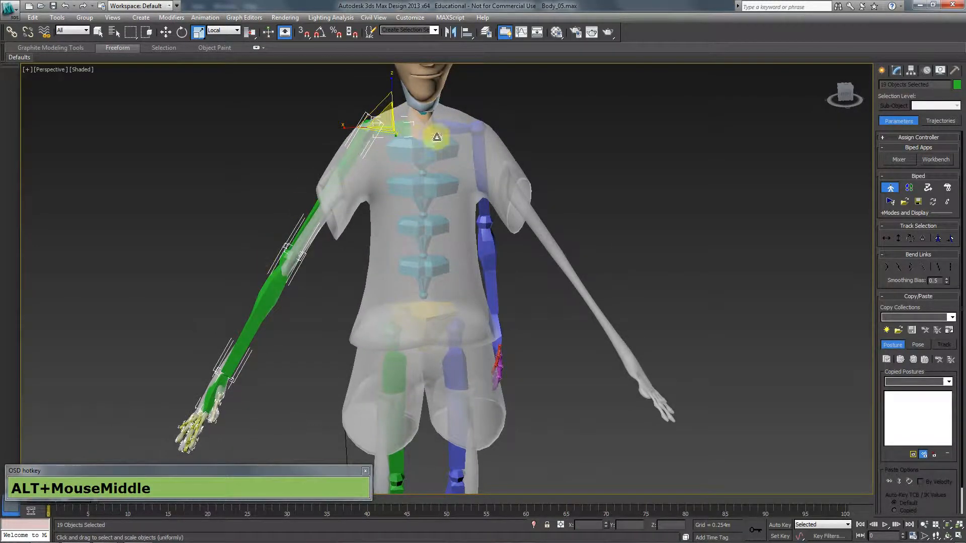
- Create a new copy collection and copy the posture of the selected right arm into it
left_click(927, 73)
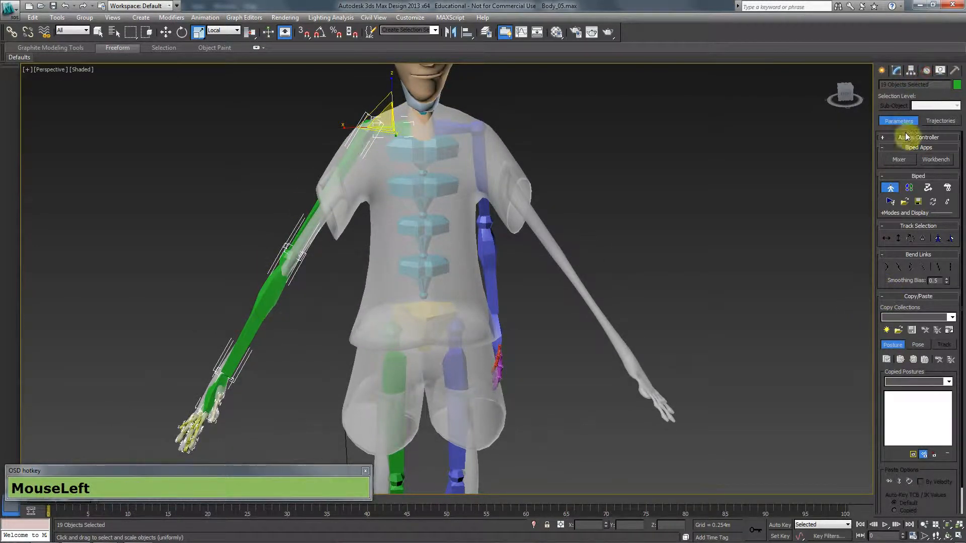
left_click_drag(881, 283, 889, 69)
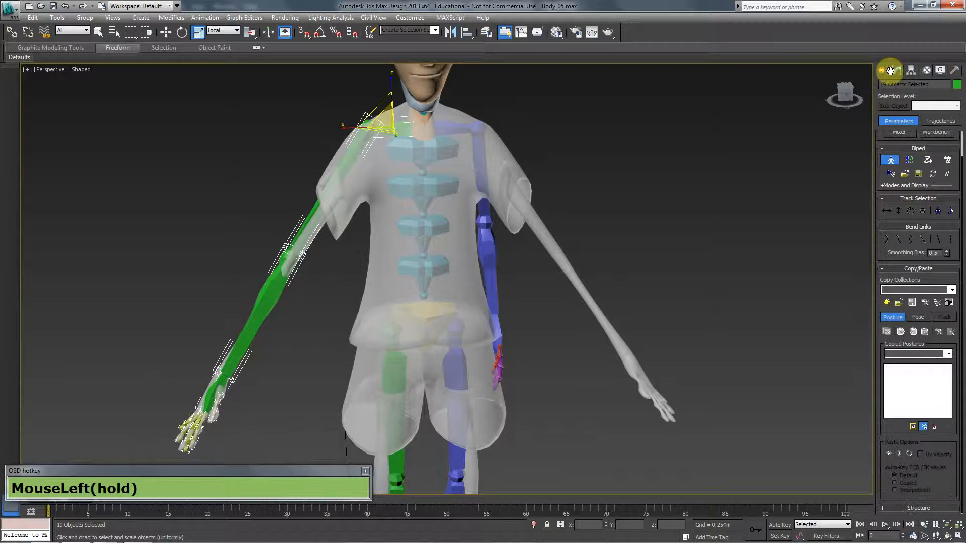
left_click(919, 270)
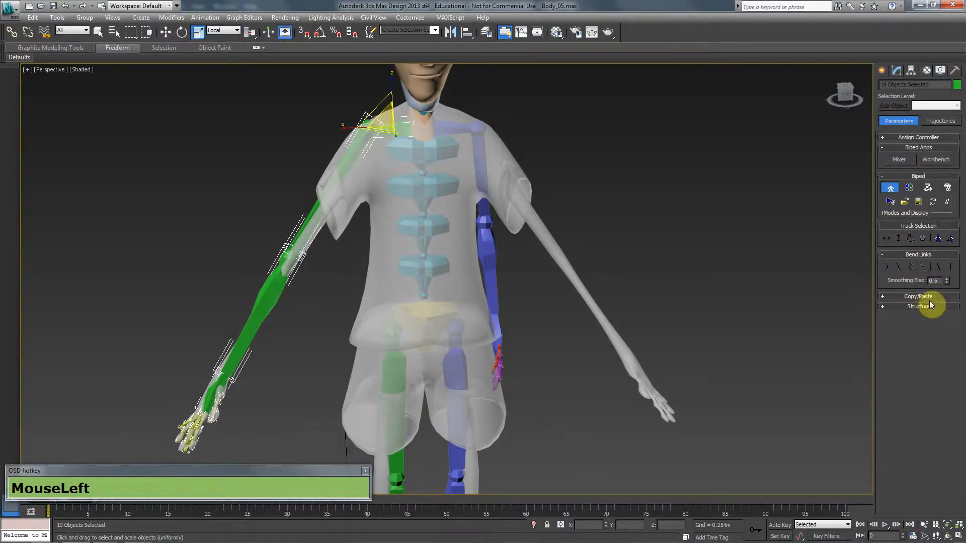
left_click(919, 297)
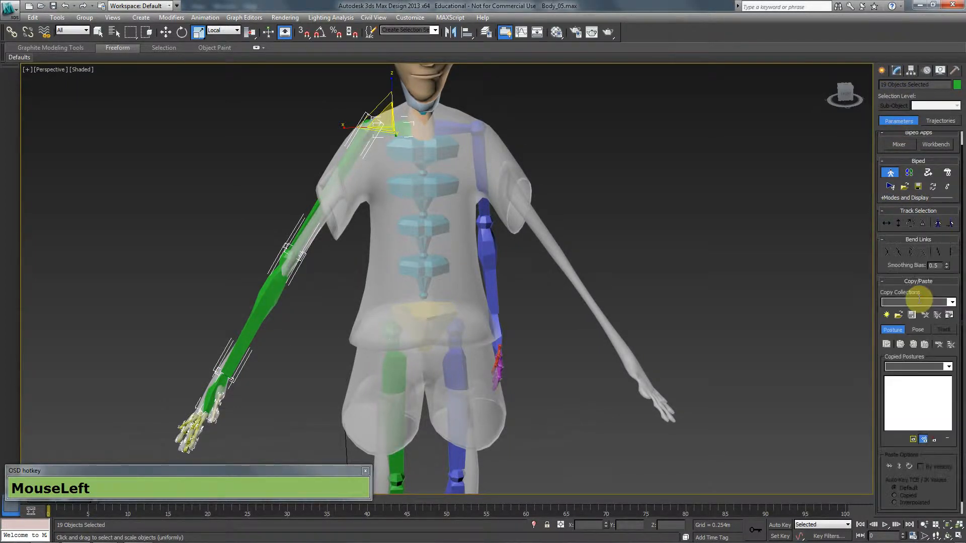
left_click(886, 316)
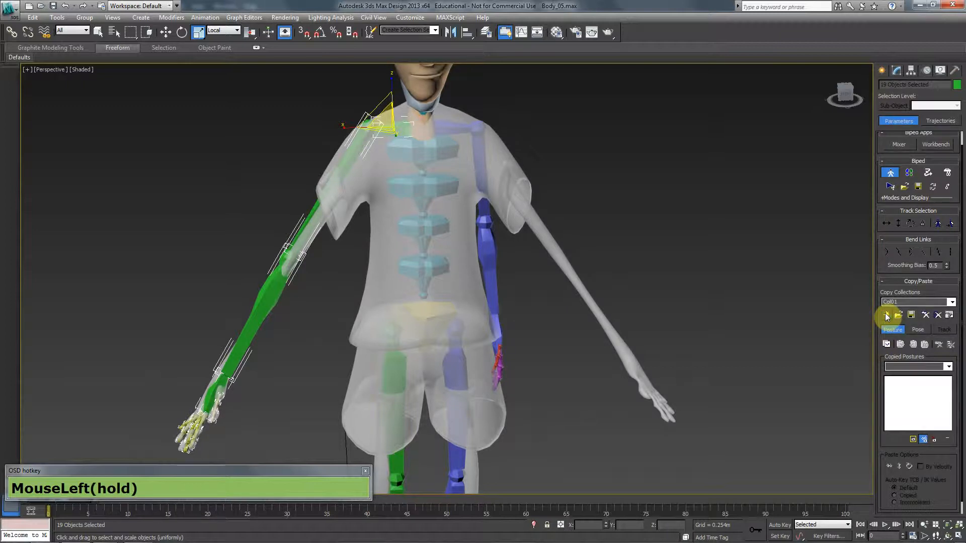
left_click(886, 345)
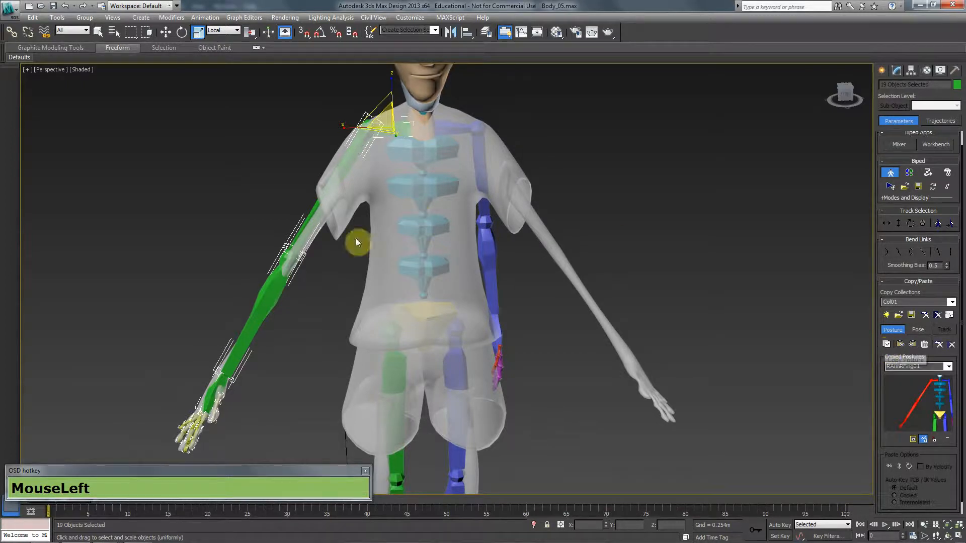
- Paste the copied right arm posture onto the opposite arm and check the fit of the left arm
left_click(924, 345)
middle_click_drag(735, 347, 559, 250, "alt")
scroll(559, 250, "down", 3)
scroll(509, 291, "up", 3)
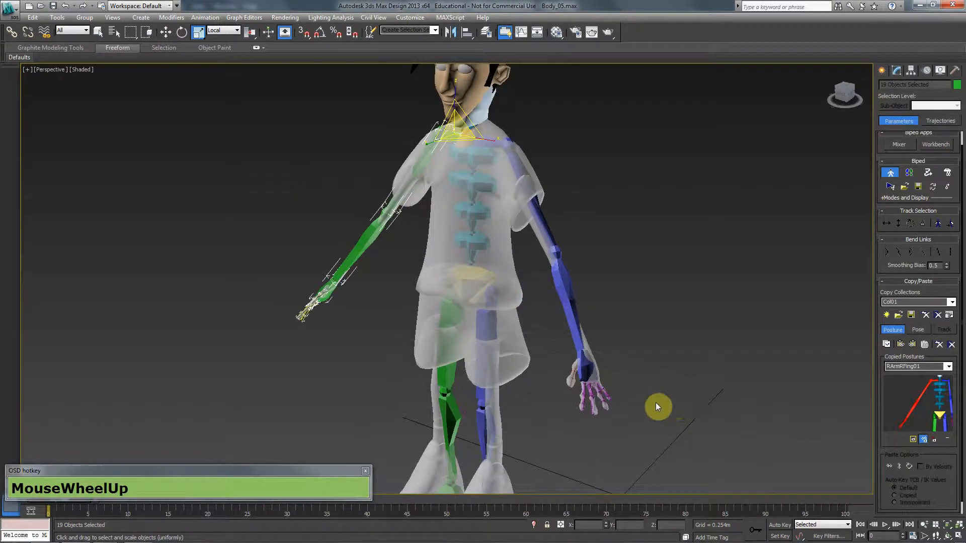
middle_click_drag(486, 371, 537, 342, "alt")
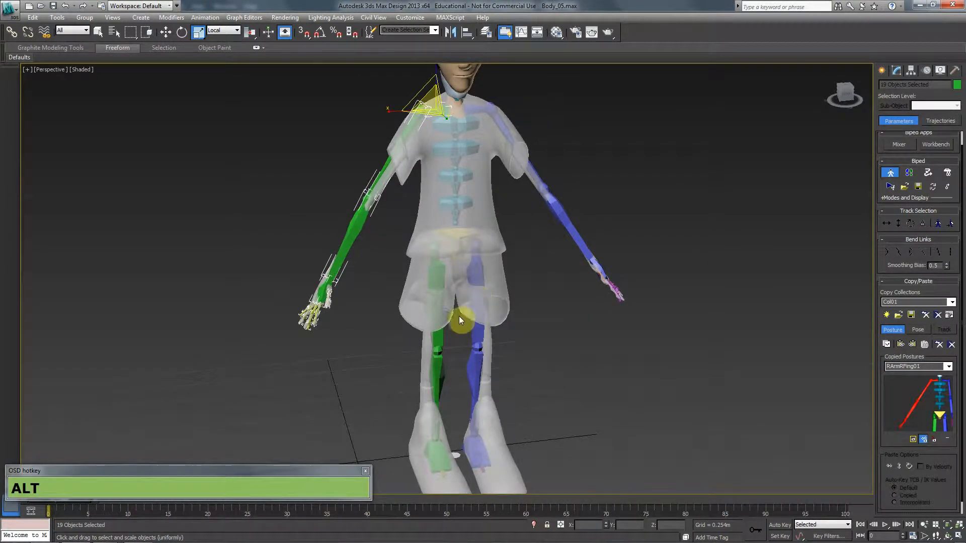
- Move the right foot bone outward along the X axis so that it sits inside the mesh foot
middle_click_drag(459, 316, 401, 319)
scroll(461, 225, "up", 2)
left_click(455, 403)
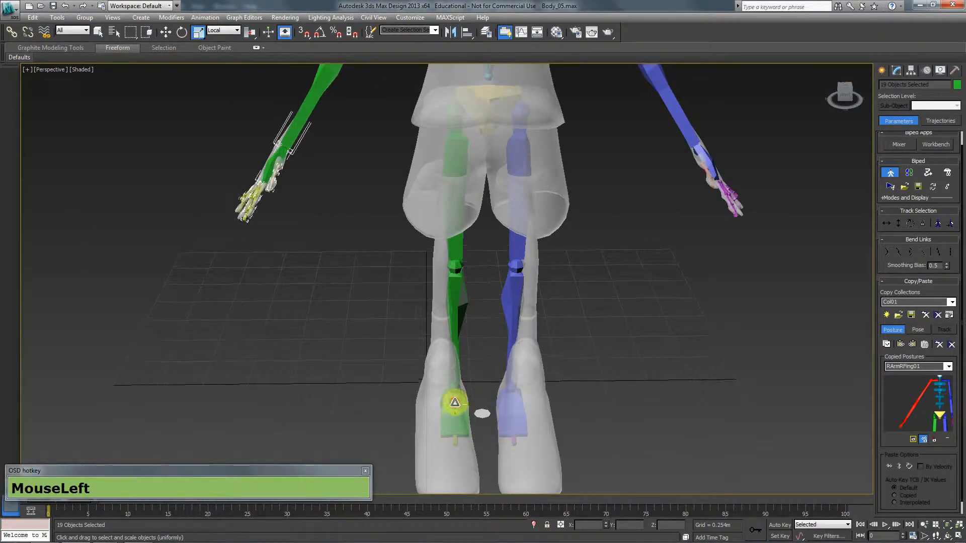
key("w")
middle_click_drag(468, 393, 481, 373)
left_click_drag(483, 365, 466, 367)
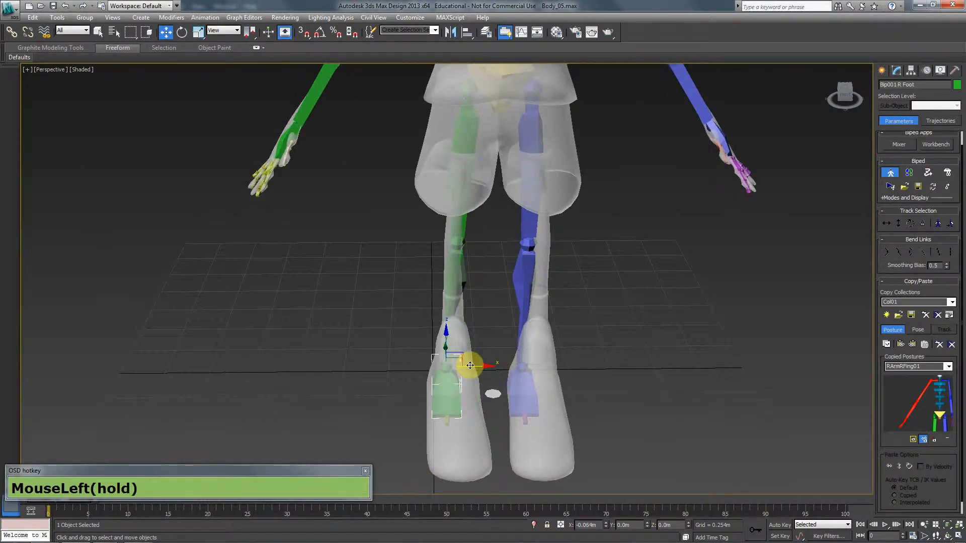
- Try to scale the right thigh bone in the Left view to match the mesh leg
middle_click_drag(466, 366, 482, 452, "alt")
key("f")
key("l")
scroll(462, 272, "down", 2)
scroll(463, 273, "down", 3)
left_click(436, 161)
key("r")
middle_click_drag(450, 221, 451, 290)
scroll(452, 288, "down", 3)
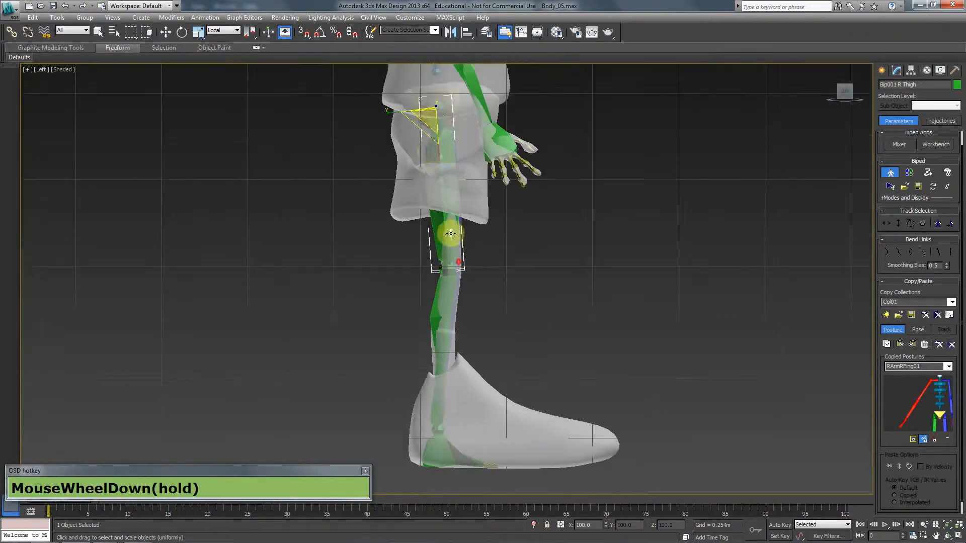
mouse_move(439, 155)
left_mouse_down()
mouse_move(442, 163)
mouse_move(435, 147)
mouse_move(440, 156)
left_mouse_up()
key("ctrl+z")
- Examine from several angles how the right thigh and calf bones sit inside the leg mesh
middle_click(449, 211, "alt")
middle_click_drag(449, 212, 401, 209, "alt")
key("alt+F3")
key("alt+F3")
middle_click_drag(445, 252, 505, 47, "alt")
scroll(478, 282, "up", 3)
key("l")
key("z")
- Scale up the right foot bone in the Left view so that it fills the heel and rear half of the mesh foot
middle_click_drag(486, 295, 470, 181)
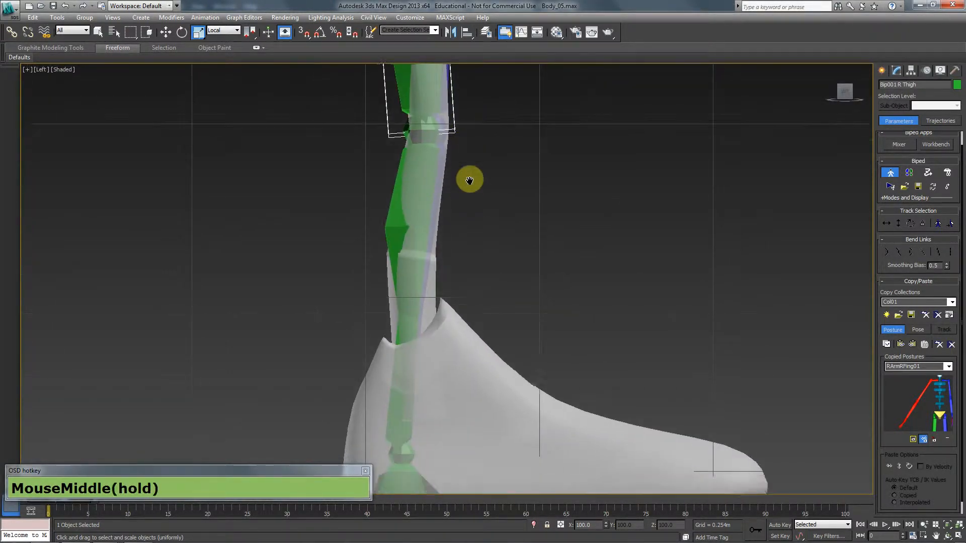
scroll(457, 336, "down", 3)
left_click(424, 392)
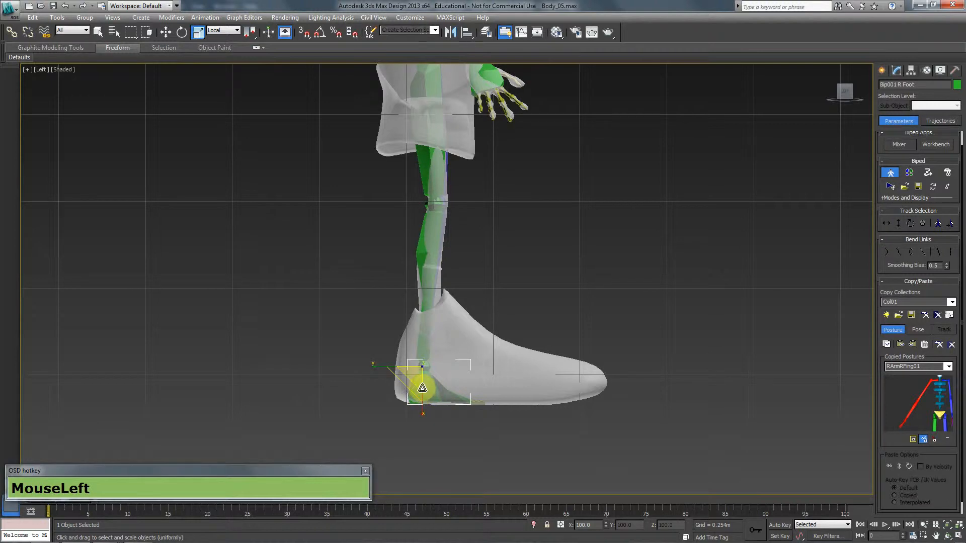
left_click_drag(422, 388, 522, 405)
middle_click_drag(513, 392, 457, 282)
scroll(457, 282, "up", 4)
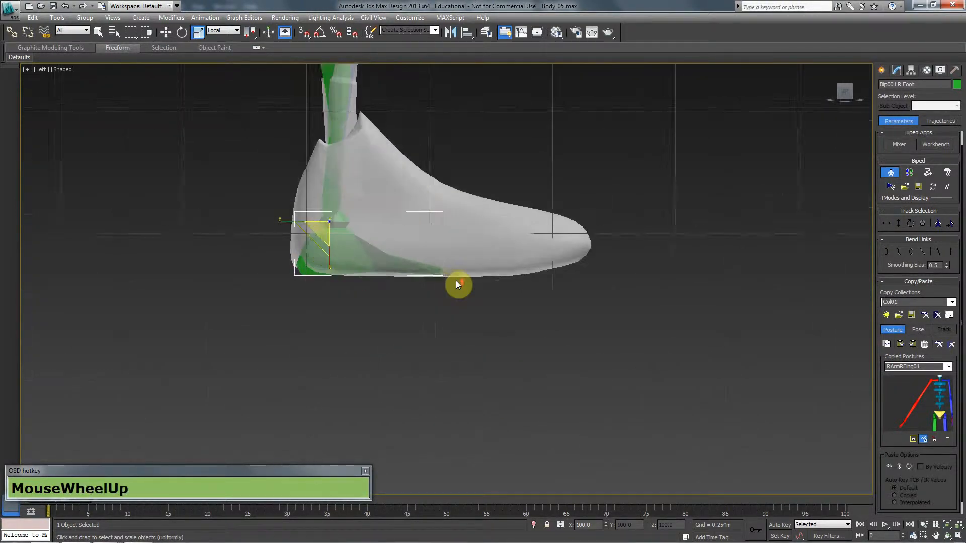
- Enlarge the right foot bone in the Left view so that it covers the mesh heel and sole
scroll(456, 282, "down", 4)
middle_click_drag(403, 304, 423, 320)
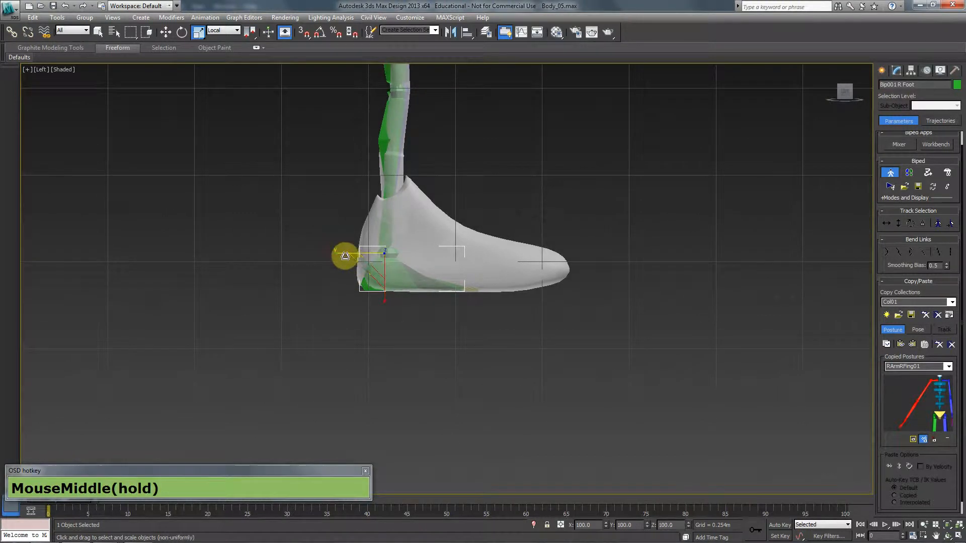
left_click_drag(340, 255, 386, 320)
- Try to move the right foot bone up into the mesh foot, and undo the move
key("w")
left_click_drag(384, 232, 384, 217)
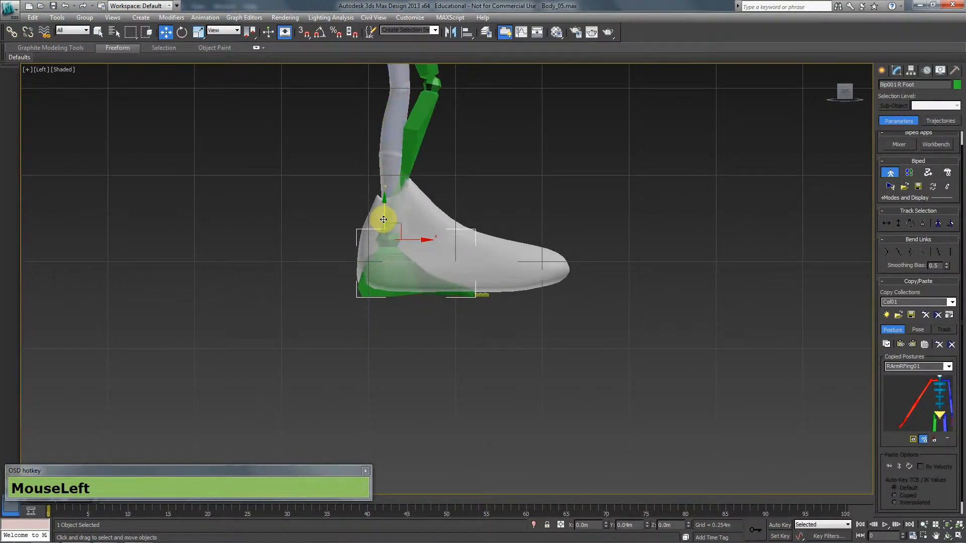
key("ctrl+z")
- Shorten the right calf bone in the Left view so that the foot bone rises inside the mesh foot
middle_click_drag(394, 156, 397, 164)
left_click(395, 161)
key("r")
left_click(382, 169)
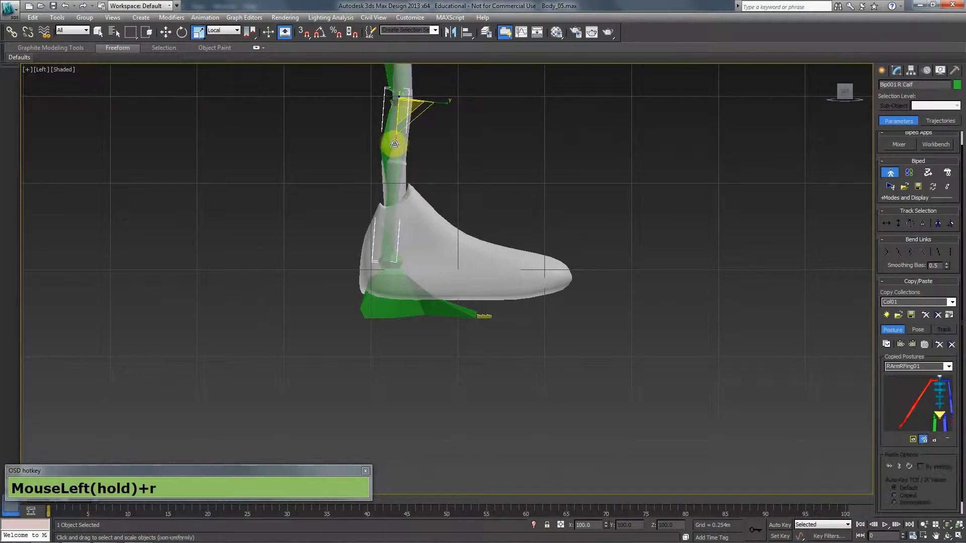
left_click_drag(392, 146, 395, 135)
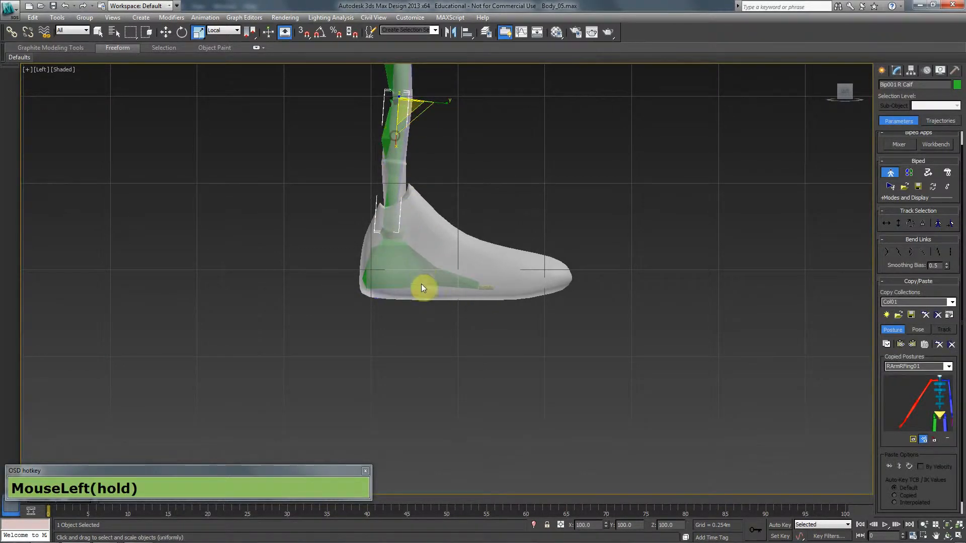
middle_click_drag(545, 280, 544, 397)
middle_click_drag(474, 252, 477, 304)
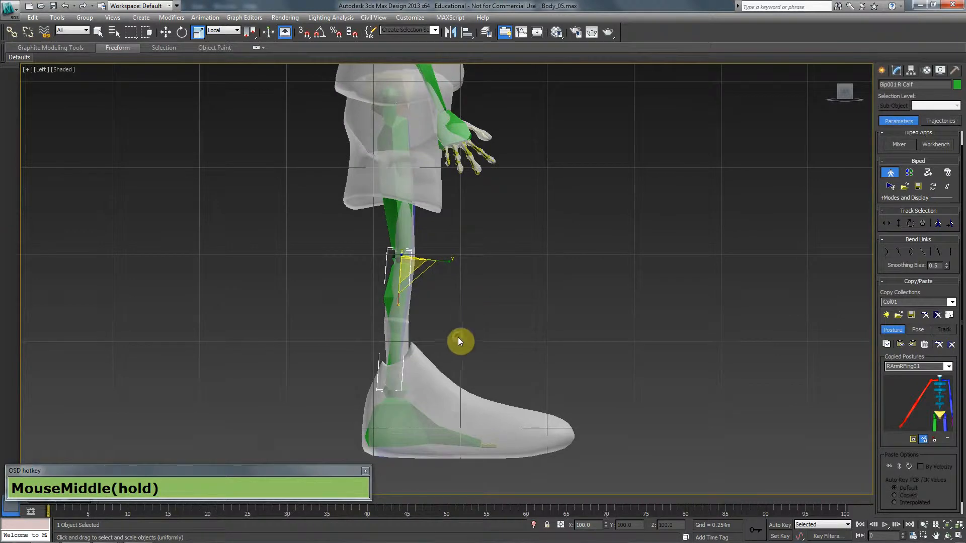
- Copy the posture of the whole right leg into a new copy collection and paste it opposite onto the left leg
key("f")
scroll(463, 306, "down", 3)
scroll(459, 280, "up", 3)
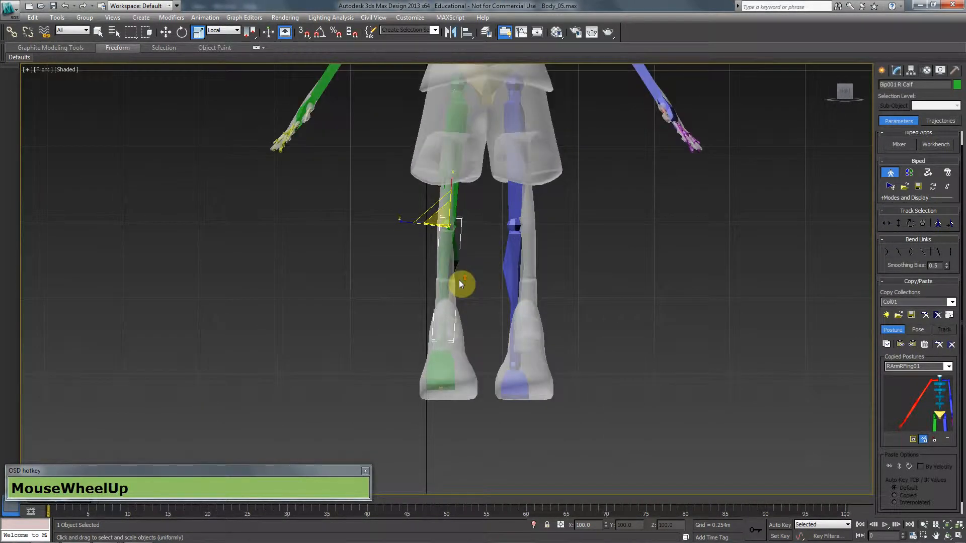
left_click(456, 100)
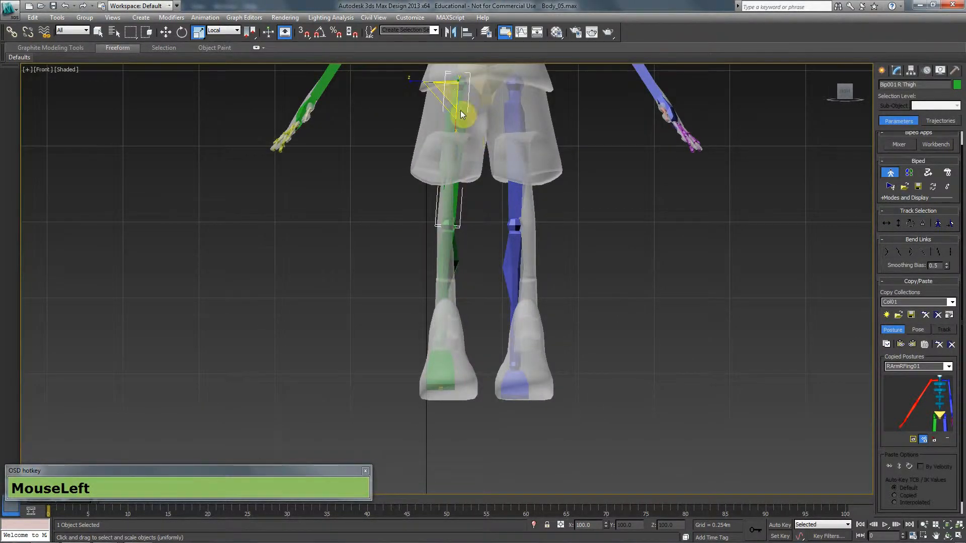
double_click(460, 111)
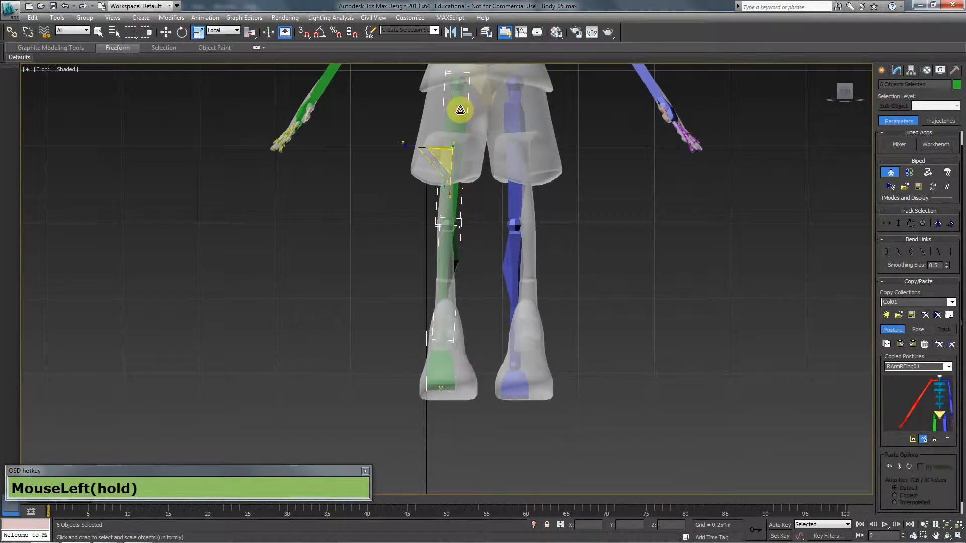
left_click(887, 315)
left_click(887, 345)
left_click(912, 344)
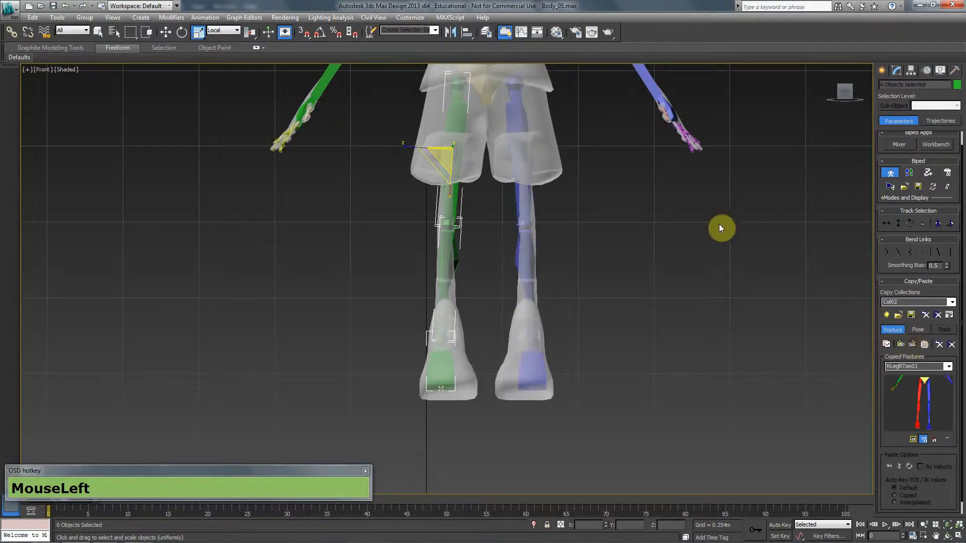
- Move the Biped head bone up into the character's skull in the Left wireframe view
scroll(554, 186, "down", 5)
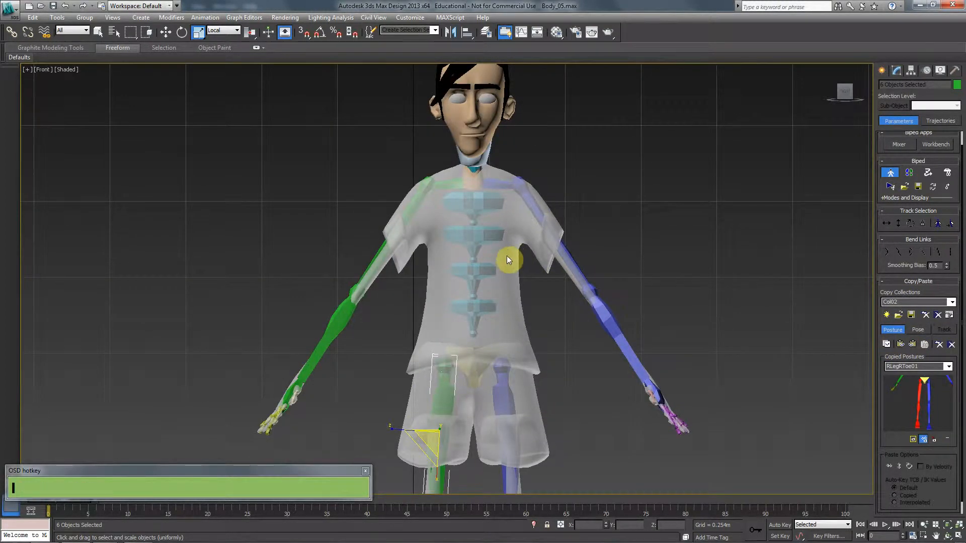
key("l")
middle_click_drag(506, 259, 533, 288)
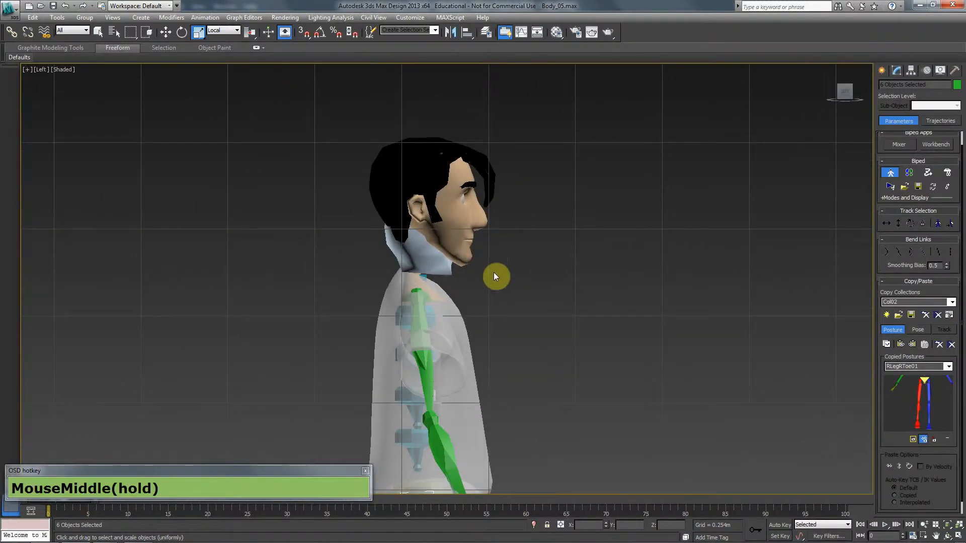
key("F3")
scroll(464, 205, "up", 4)
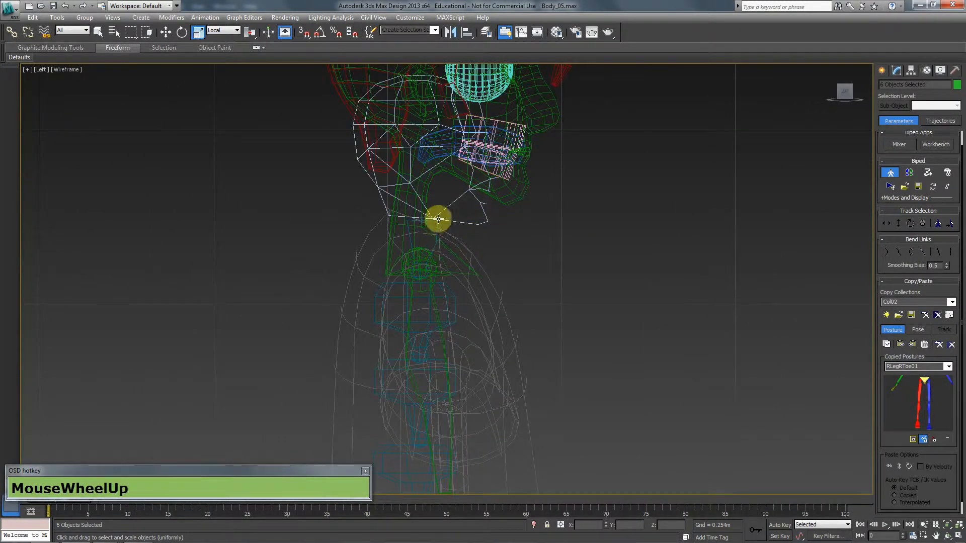
left_click(438, 219)
middle_click_drag(441, 216, 447, 276)
key("w")
left_click(456, 242)
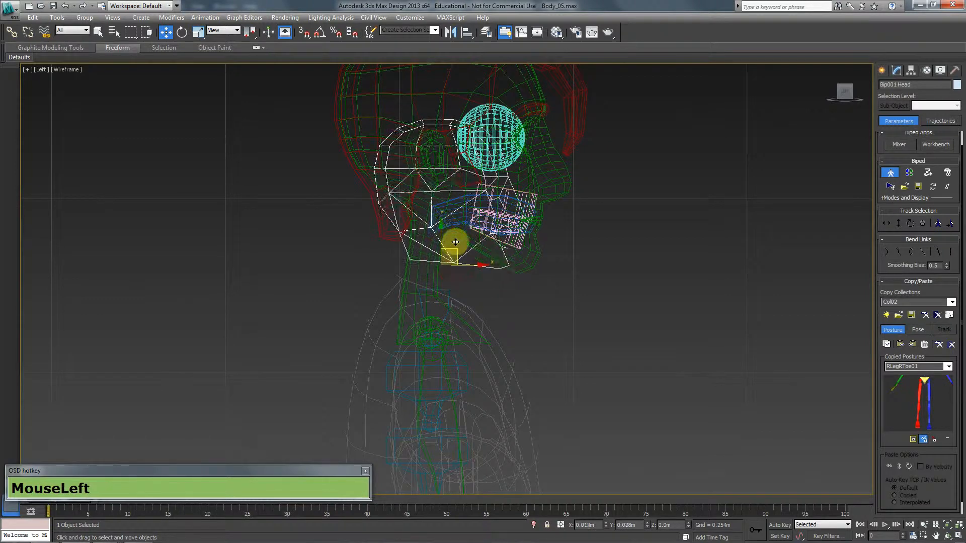
left_click_drag(456, 242, 451, 180)
- Move the neck bone up and back into the mesh neck, and lower the head bone within the skull
left_click(446, 291)
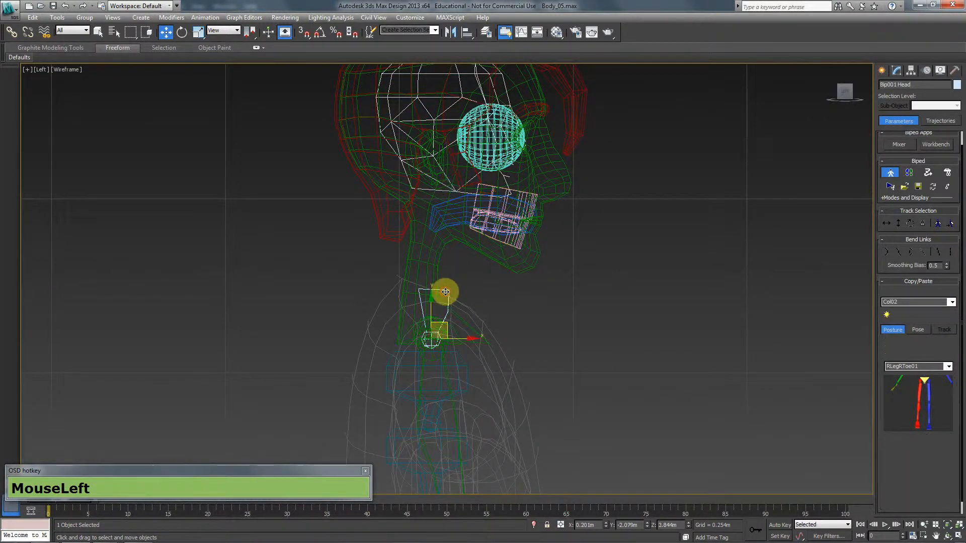
left_click_drag(445, 325, 431, 287)
middle_click_drag(431, 287, 442, 80)
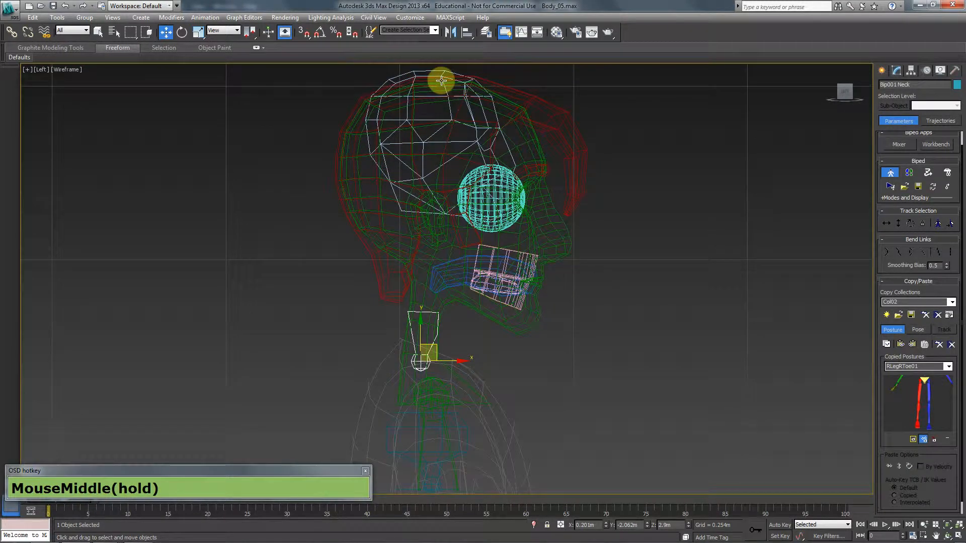
left_click(437, 76)
left_click_drag(434, 191, 435, 217)
key("F3")
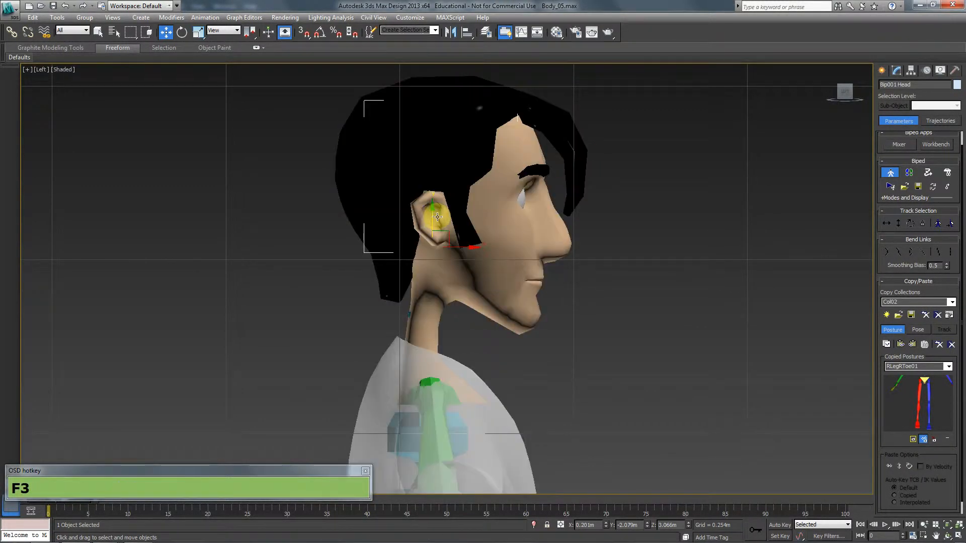
- Turn off Figure Mode for the Biped in the Perspective view and clear the selection
key("p")
scroll(438, 217, "down", 2)
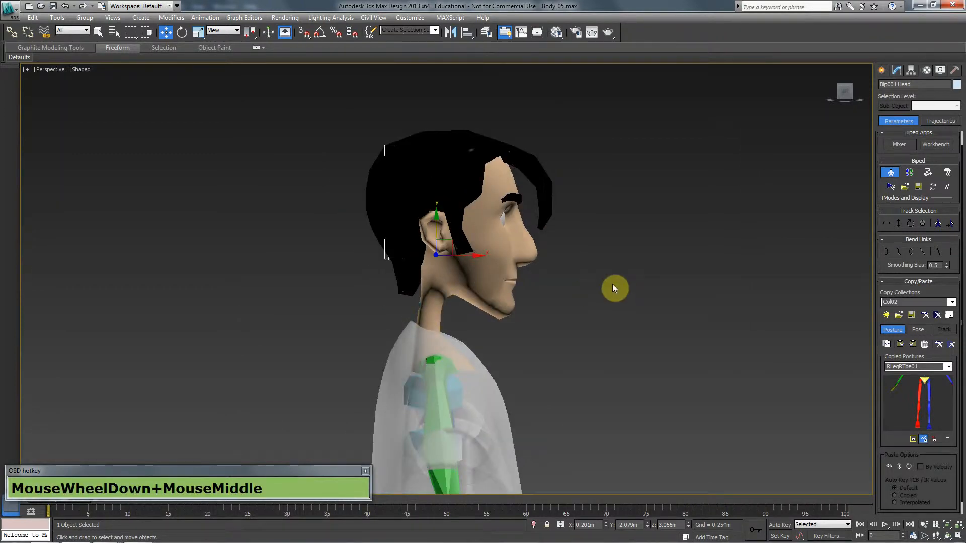
scroll(572, 288, "down", 3)
left_click(890, 173)
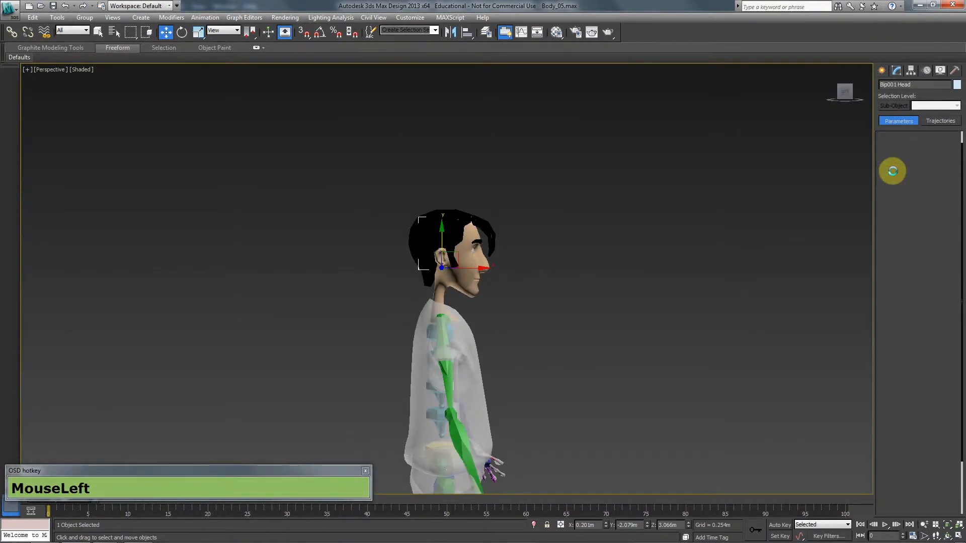
middle_click_drag(609, 306, 633, 297, "alt")
middle_click_drag(503, 285, 550, 282, "alt")
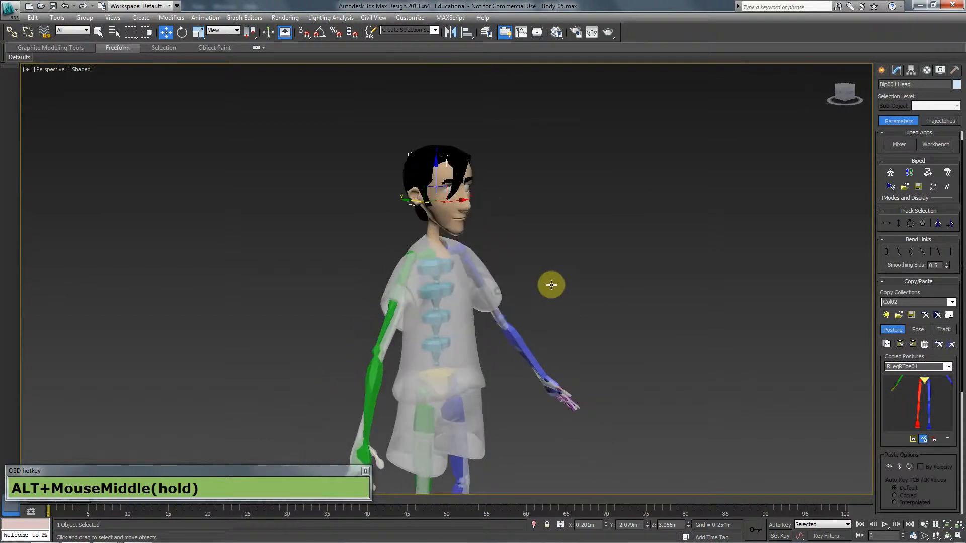
left_click(556, 237)
- Unfreeze all objects and turn off the see-through display of the shirt mesh
key("F3")
key("F3")
right_click(487, 287)
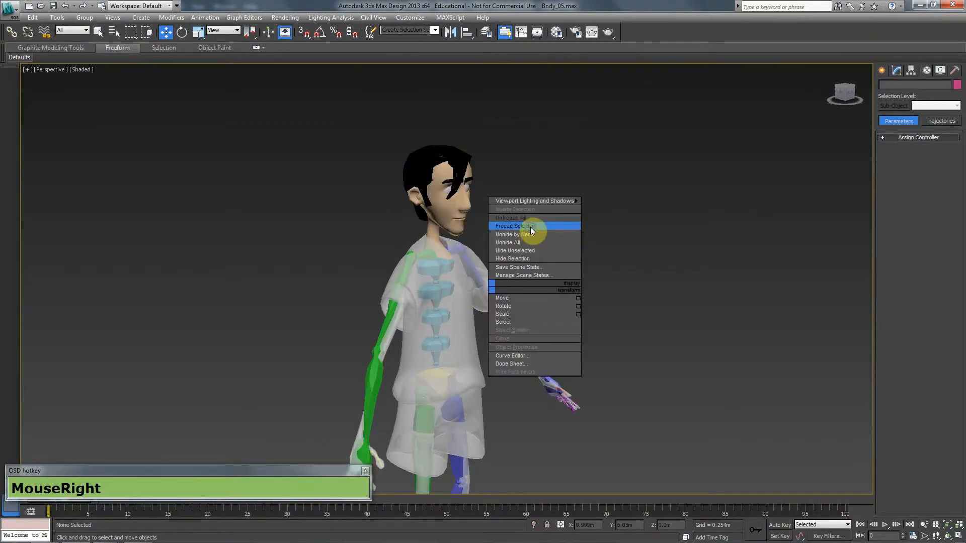
right_click(531, 227)
right_click(522, 234)
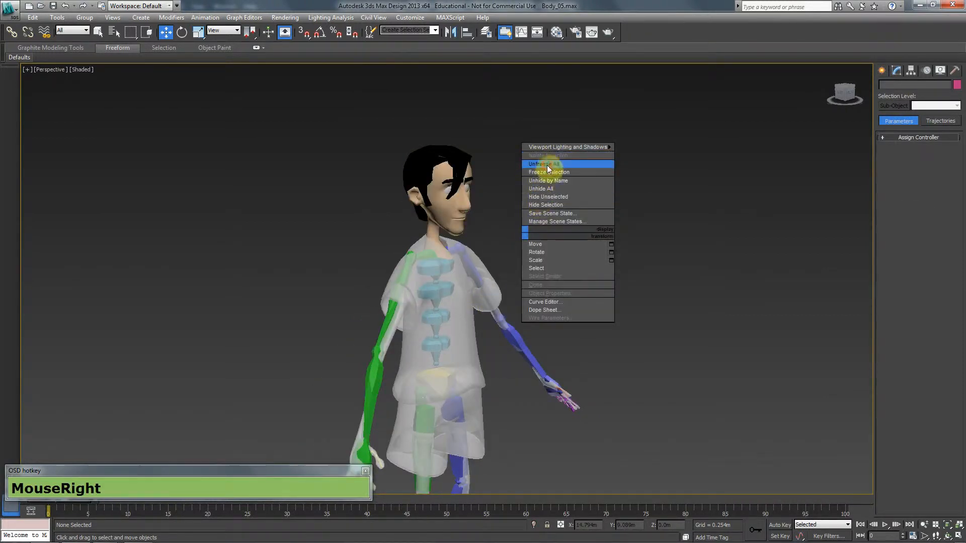
left_click(505, 265)
left_click(478, 291)
key("alt+x")
mouse_move(485, 294)
middle_mouse_down("alt")
mouse_move(506, 295)
mouse_move(484, 291)
mouse_move(485, 365)
middle_mouse_up("alt")
key("alt+F3")
- Delete the mouth, tongue and remaining inner-mouth meshes inside the character's head
scroll(463, 248, "up", 5)
middle_click_drag(485, 364, 472, 314, "alt")
scroll(513, 277, "up", 2)
middle_click_drag(573, 281, 559, 286, "alt")
key("F3")
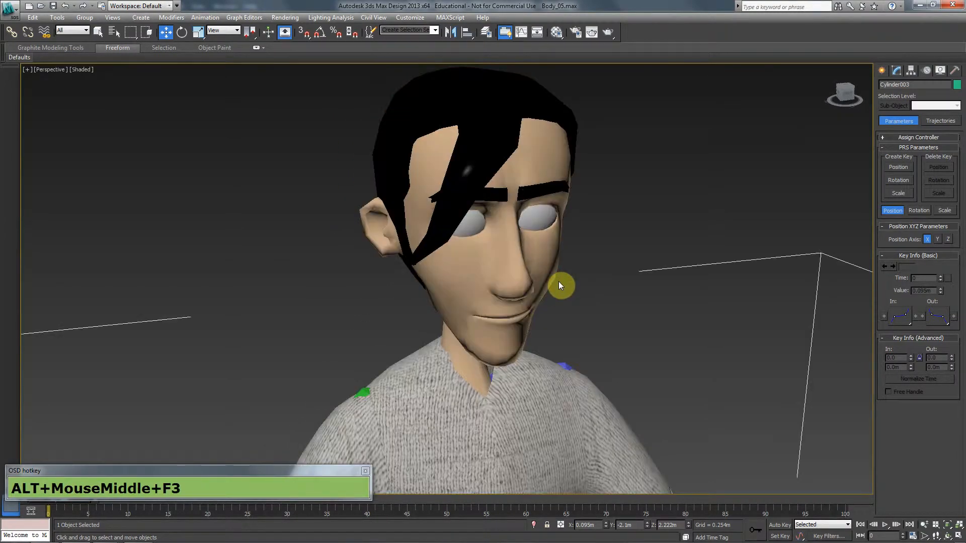
key("F3")
scroll(475, 331, "up", 3)
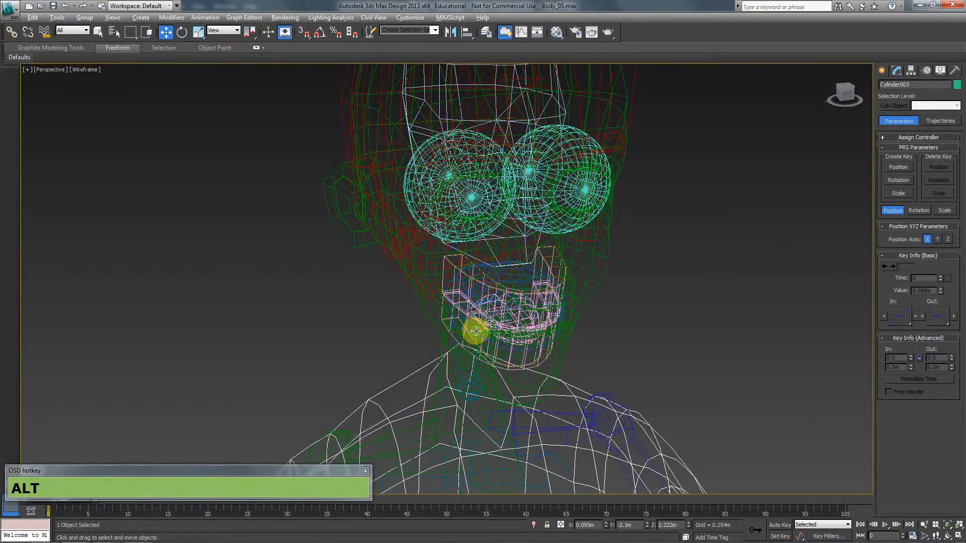
middle_click_drag(434, 326, 481, 287, "alt")
scroll(481, 287, "up", 3)
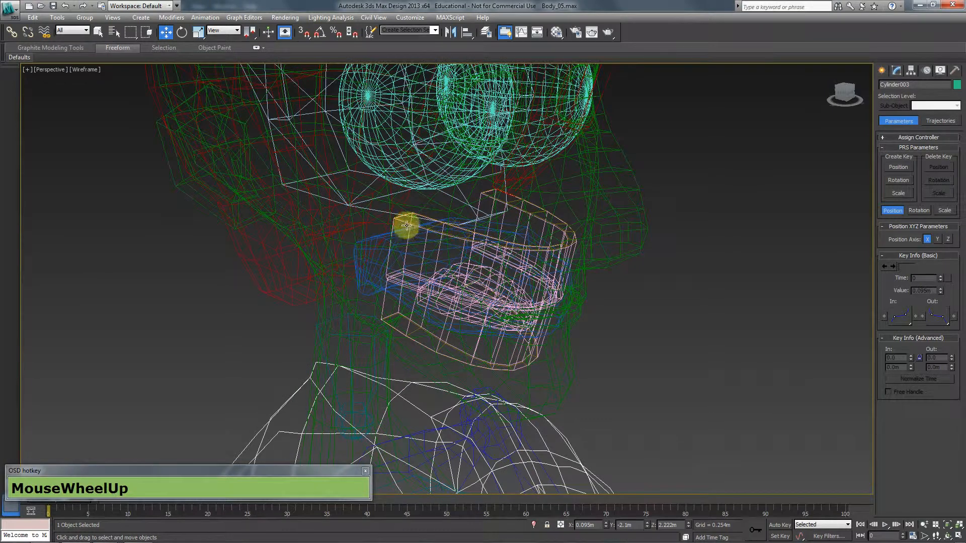
left_click(409, 229)
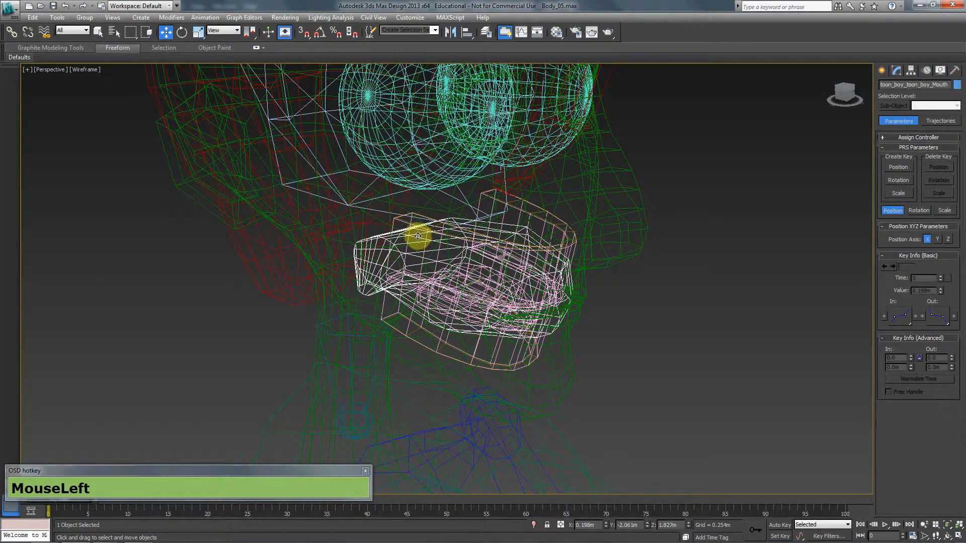
left_click(417, 236)
key("Delete")
left_click(447, 287)
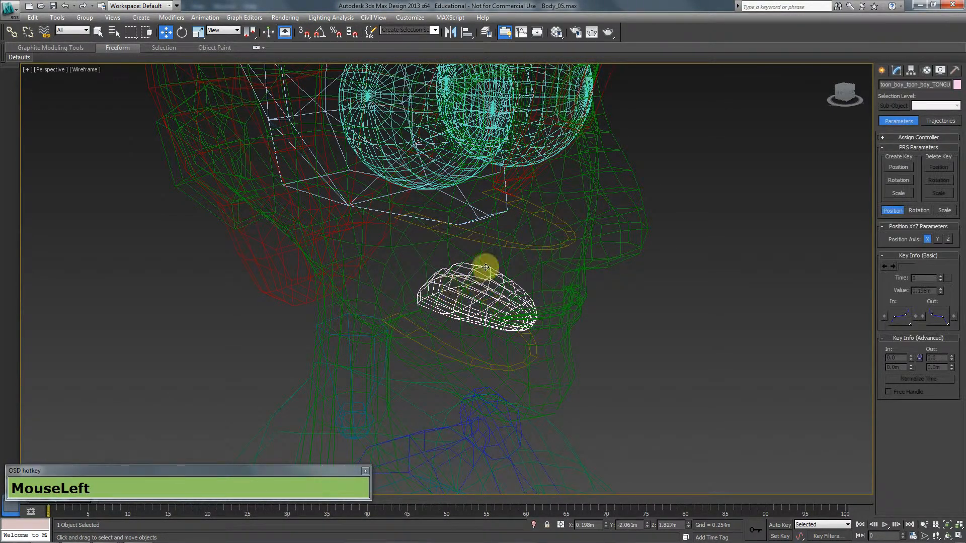
key("Delete")
left_click(487, 241)
key("Delete")
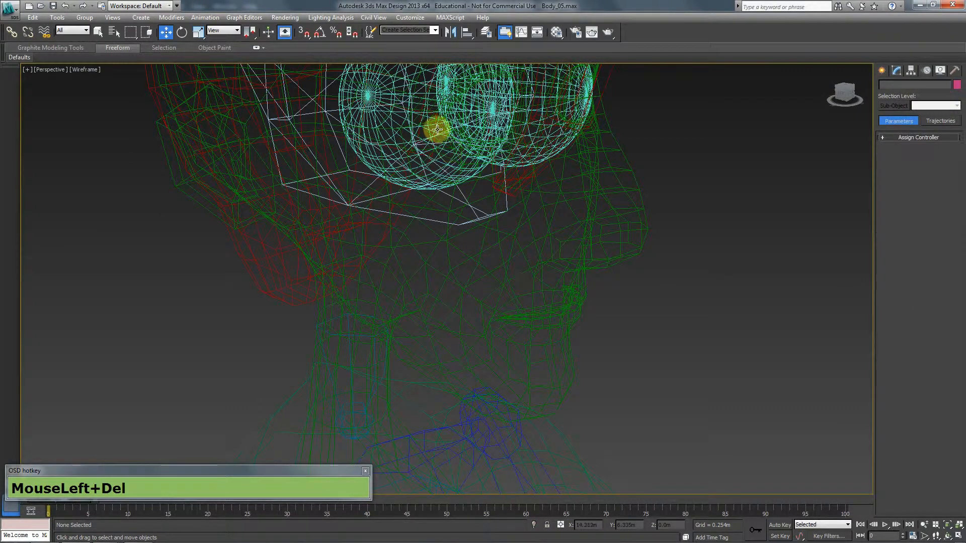
- Collapse the shirt mesh's modifier stack up to Unwrap UVW, keeping the MeshSmooth and Symmetry modifiers
middle_click_drag(437, 129, 448, 198)
scroll(449, 198, "down", 5)
key("F3")
key("F3")
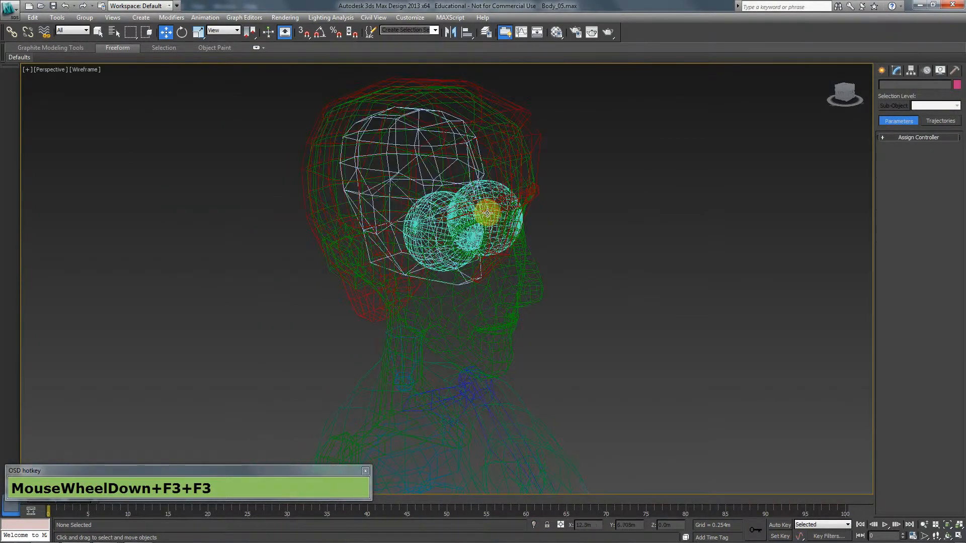
middle_click_drag(503, 322, 515, 210)
left_click(523, 331)
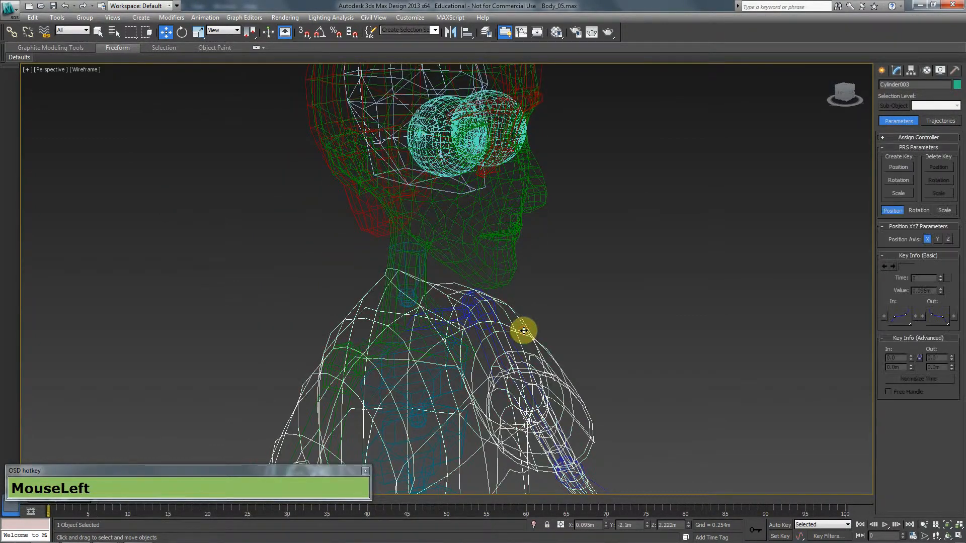
key("F3")
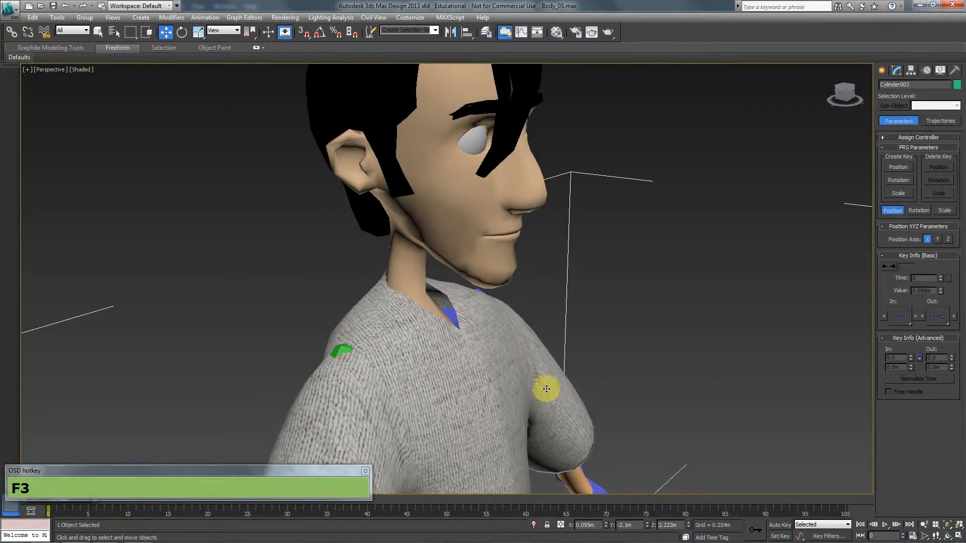
left_click(897, 72)
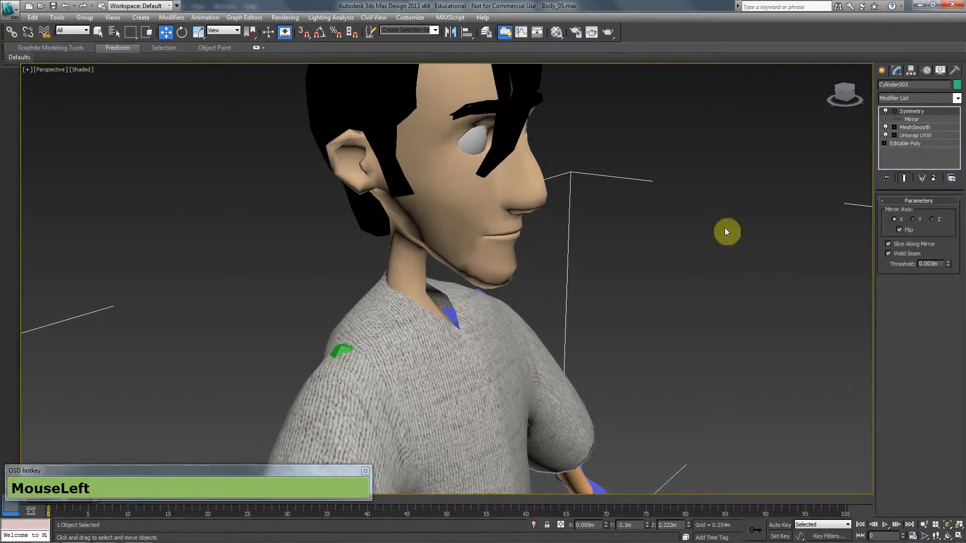
middle_click_drag(724, 227, 805, 262)
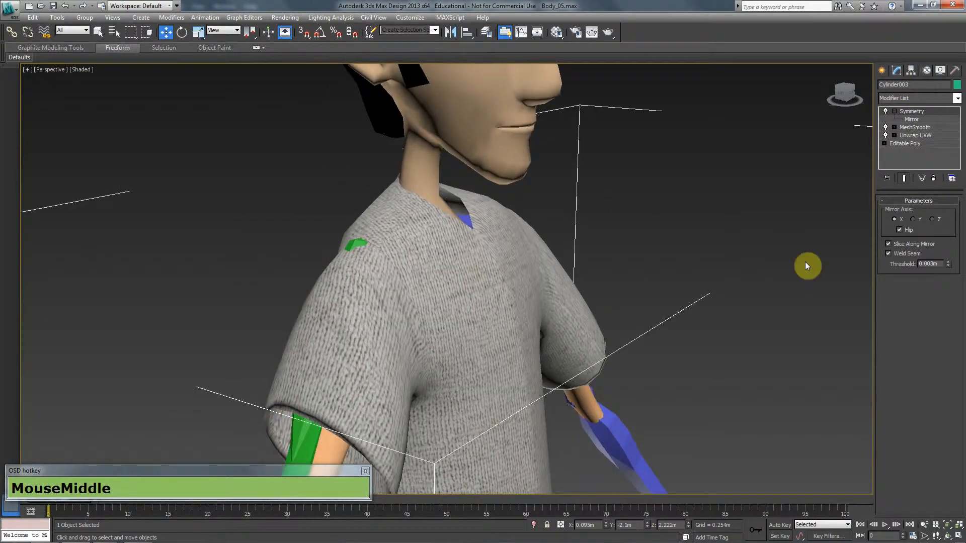
left_click(920, 136)
right_click(935, 136)
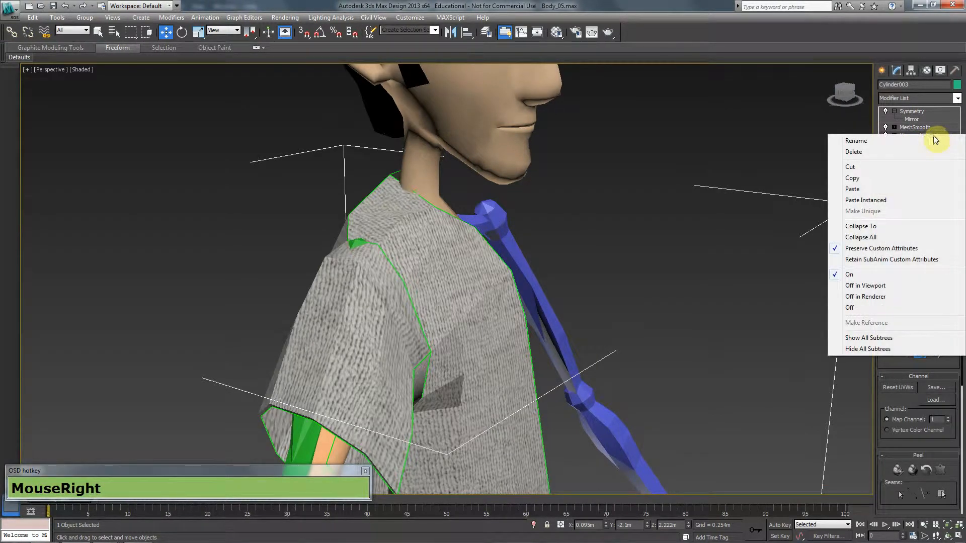
left_click(866, 227)
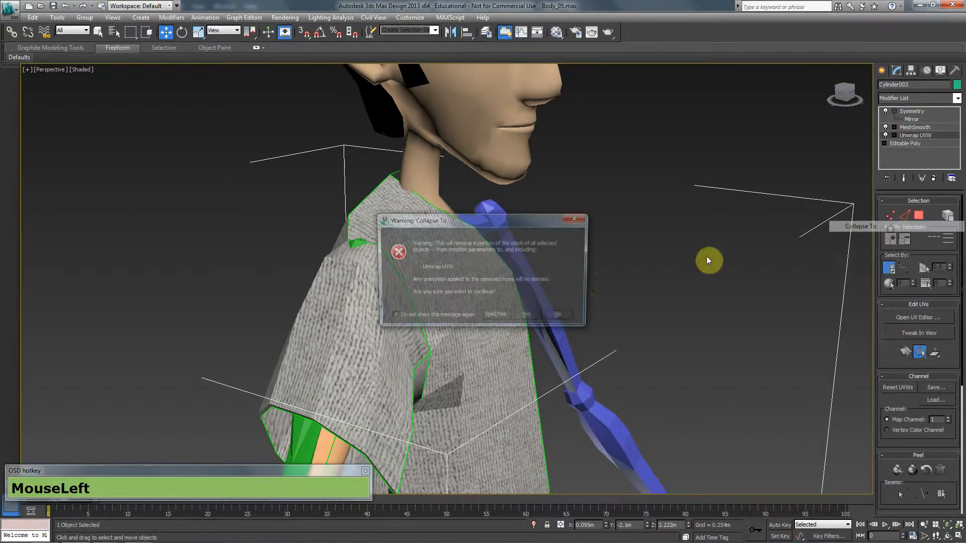
left_click(536, 315)
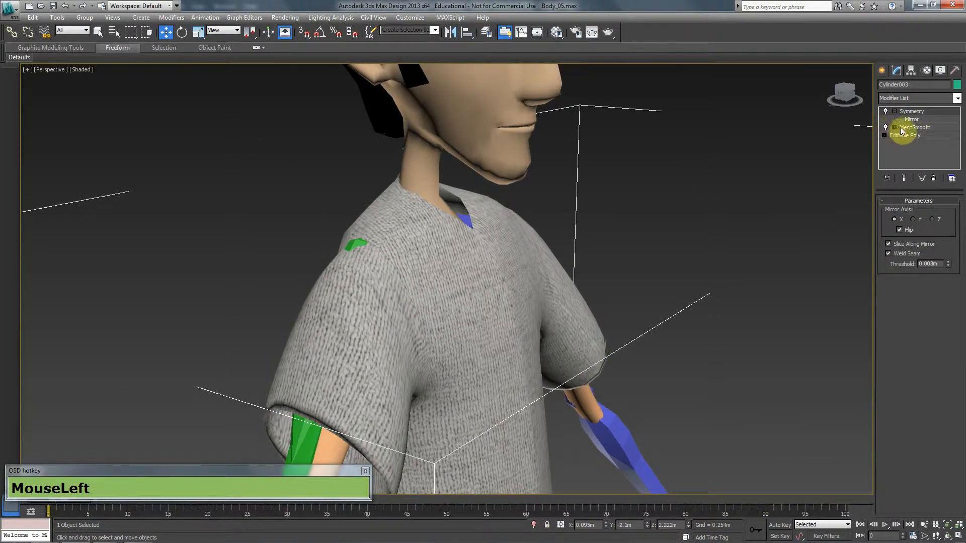
- Turn off the MeshSmooth modifier on the shirt mesh while keeping it in the modifier stack
left_click(885, 127)
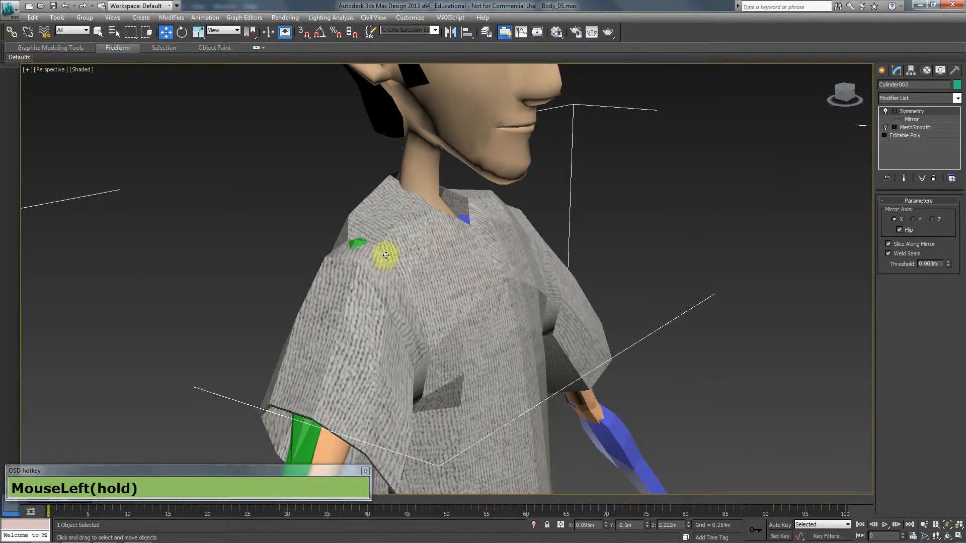
right_click(561, 195)
mouse_move(604, 287)
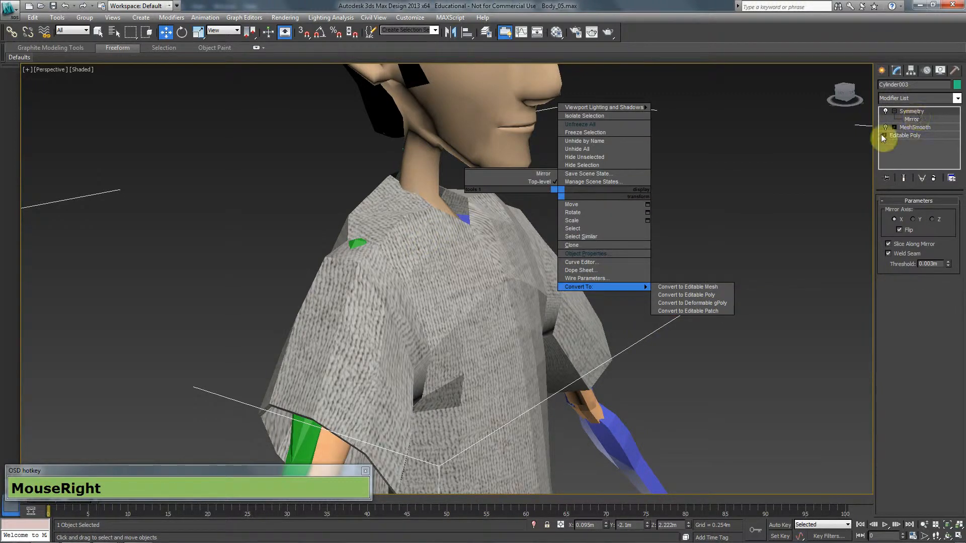
left_click(702, 295)
middle_click_drag(577, 293, 524, 225, "alt")
middle_click_drag(559, 287, 593, 295, "alt")
key("ctrl+z")
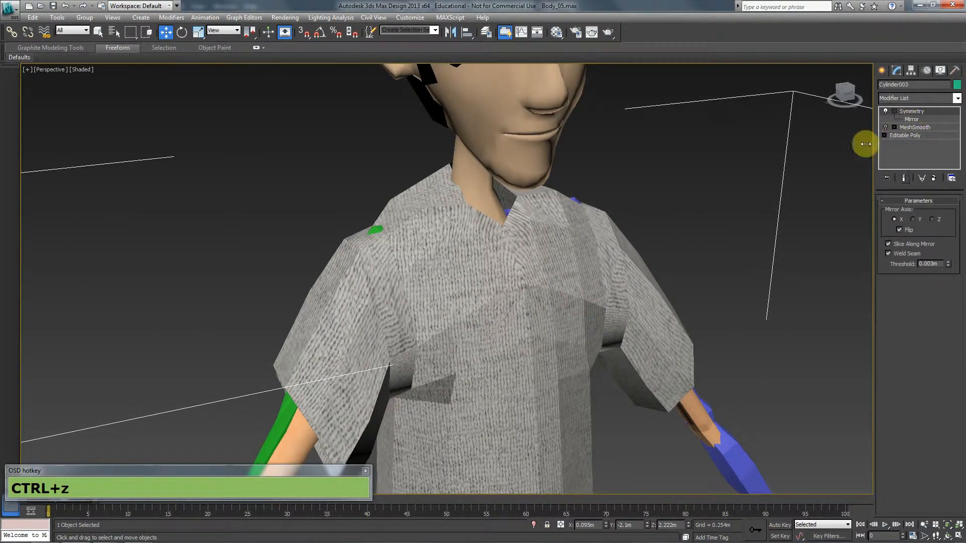
- Save the scene as a new incremental file, Body_06.max
left_click(12, 11)
left_click(416, 371)
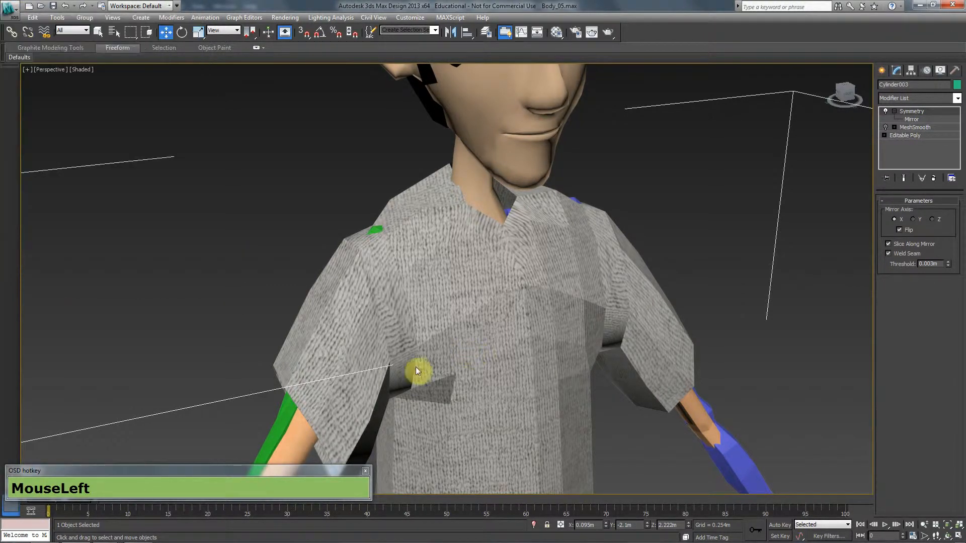
left_click(506, 414)
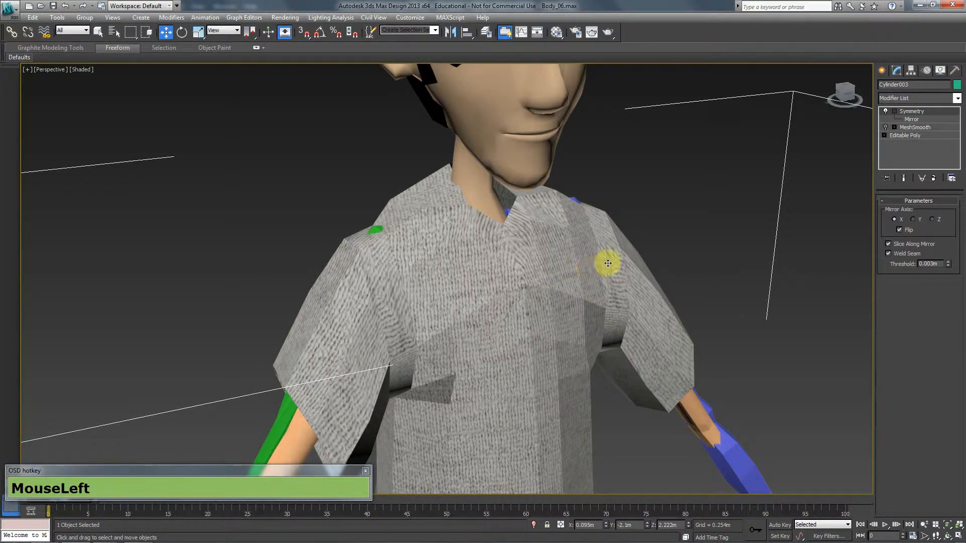
- Convert the shirt mesh to an Editable Poly, collapsing its remaining modifiers
right_click(524, 320)
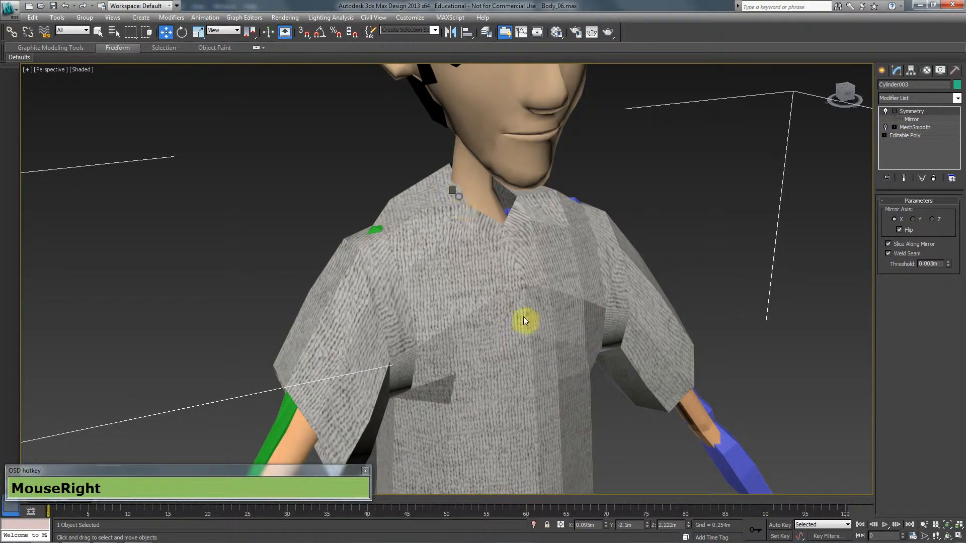
left_click(606, 297)
- Start Attach on the shirt mesh and attach the head mesh to it, working in wireframe display
middle_click(567, 288)
scroll(568, 288, "down", 4)
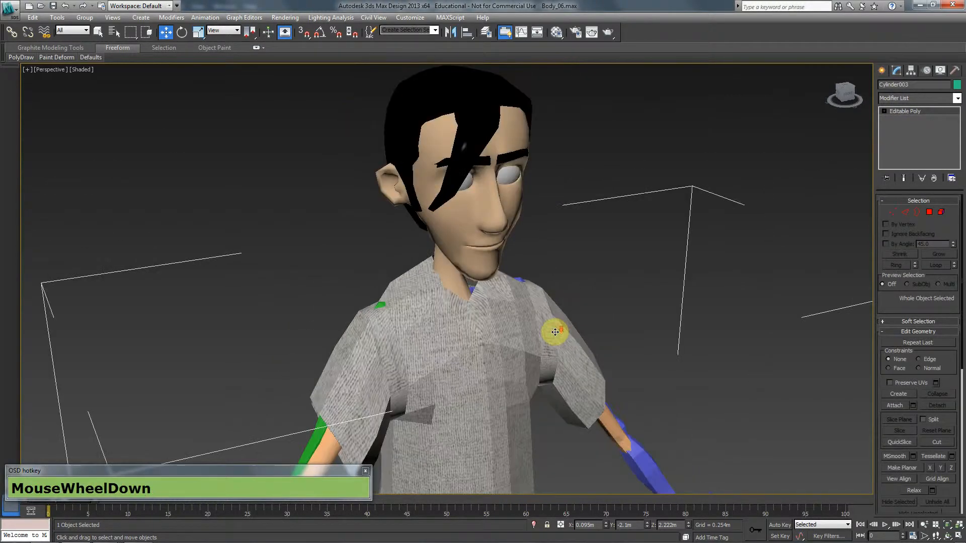
left_click(901, 405)
key("F3")
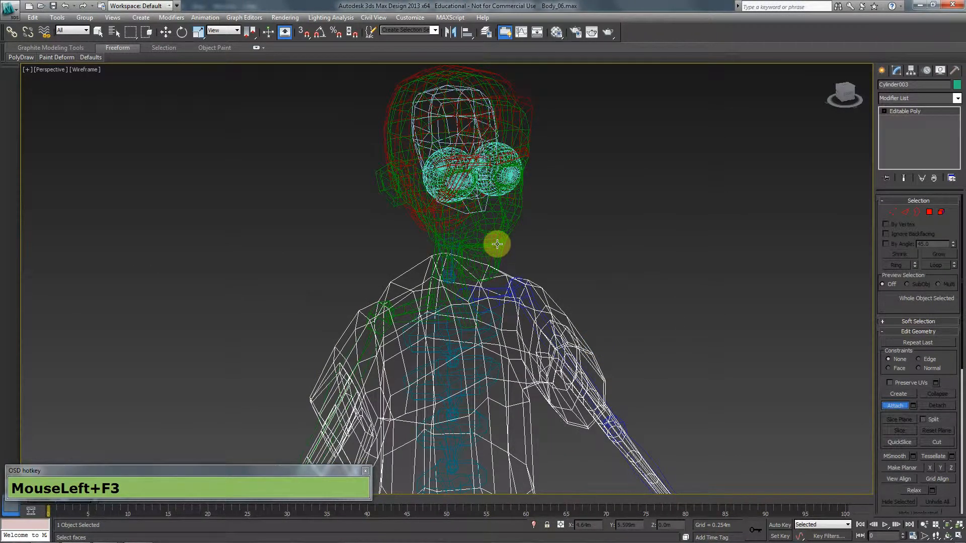
left_click(498, 244)
left_click(543, 261)
- Attach the hair and eye meshes using Match Material IDs to Material with condensed materials, and finish attaching and clear the selection
middle_click_drag(491, 266, 503, 209, "alt")
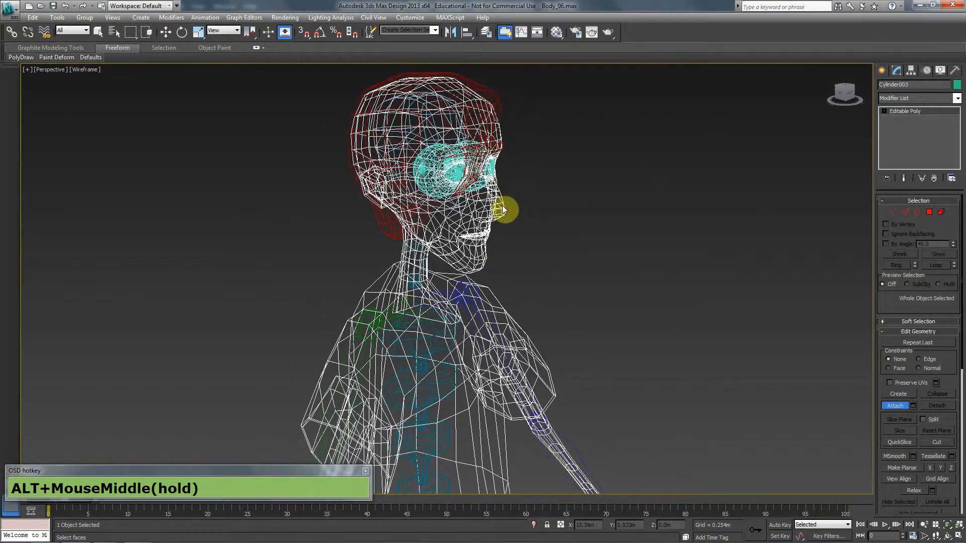
scroll(506, 252, "up", 3)
left_click(519, 120)
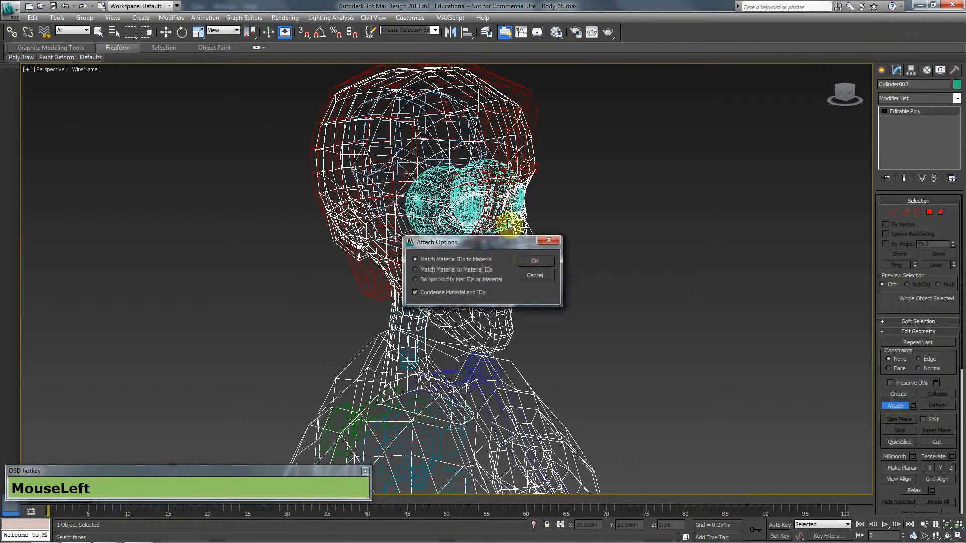
left_click(528, 260)
left_click(530, 210)
left_click(533, 259)
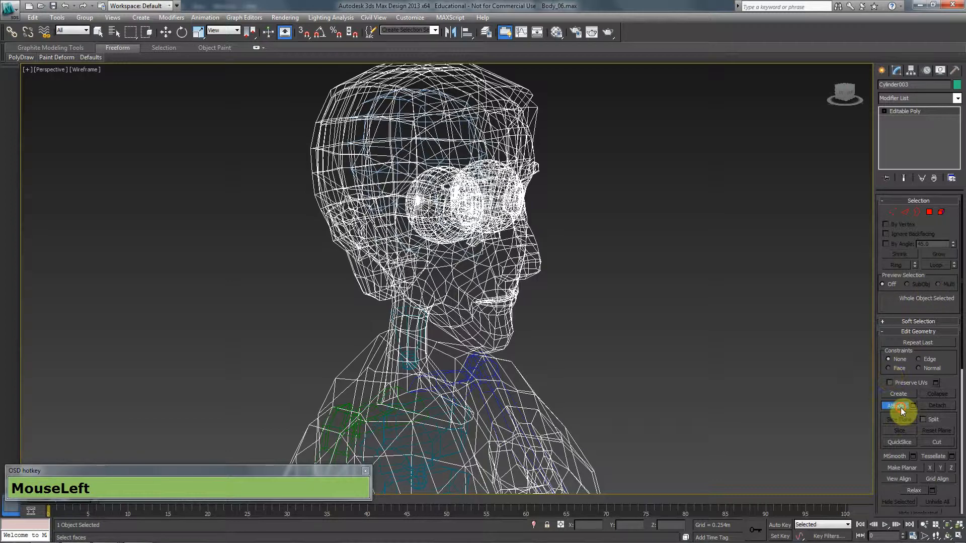
left_click(901, 407)
left_click(711, 318)
left_click(513, 237)
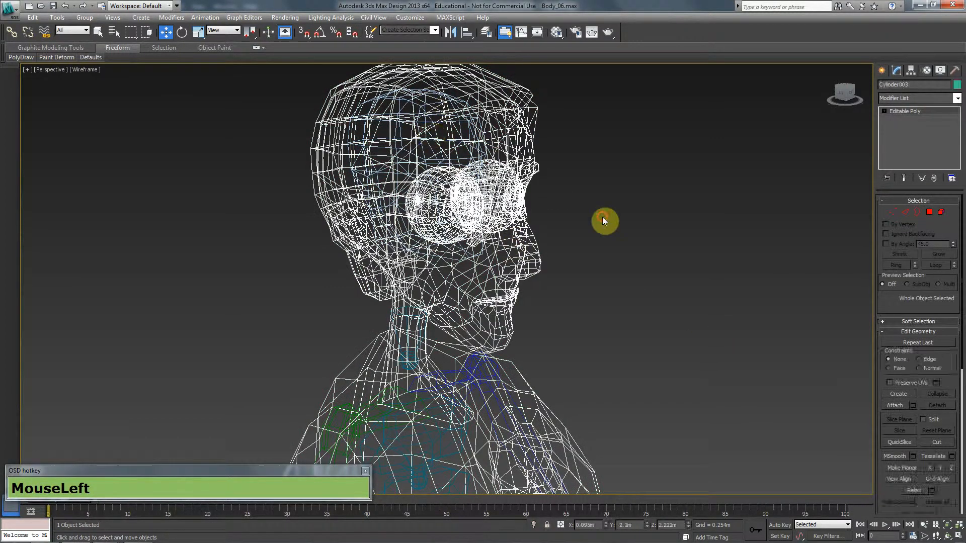
left_click(604, 220)
- Examine the combined character mesh around the Biped skeleton in wireframe and shaded display
scroll(599, 241, "down", 4)
middle_click_drag(596, 255, 517, 256, "alt")
scroll(517, 255, "down", 1)
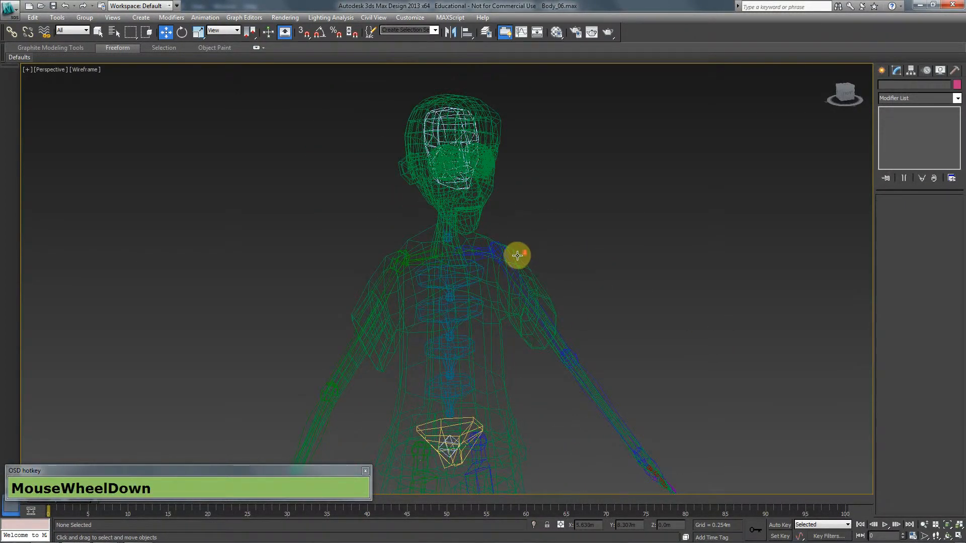
scroll(518, 256, "down", 2)
middle_click_drag(459, 311, 507, 155)
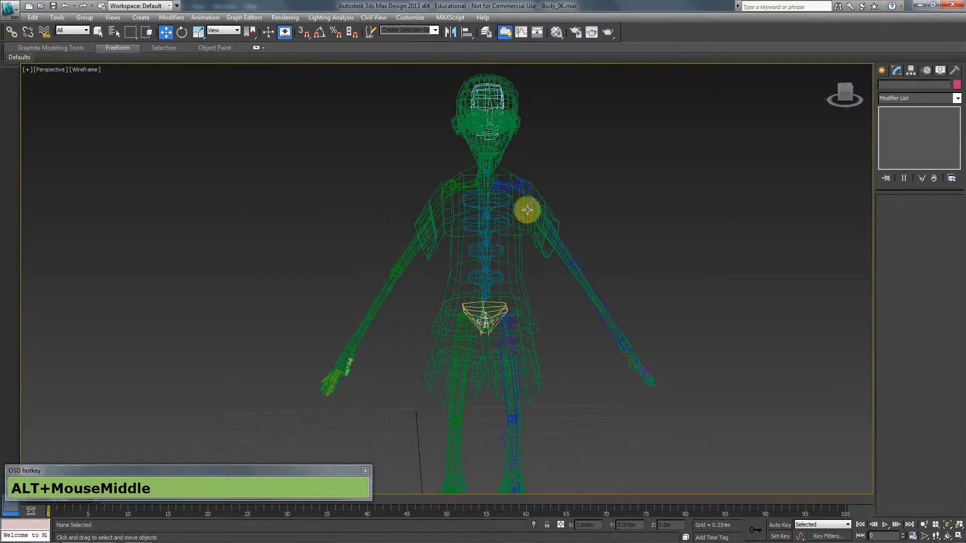
middle_click_drag(488, 272, 544, 261, "alt")
mouse_move(500, 269)
middle_mouse_down()
mouse_move(507, 226)
mouse_move(523, 201)
mouse_move(500, 281)
middle_mouse_up()
key("F3")
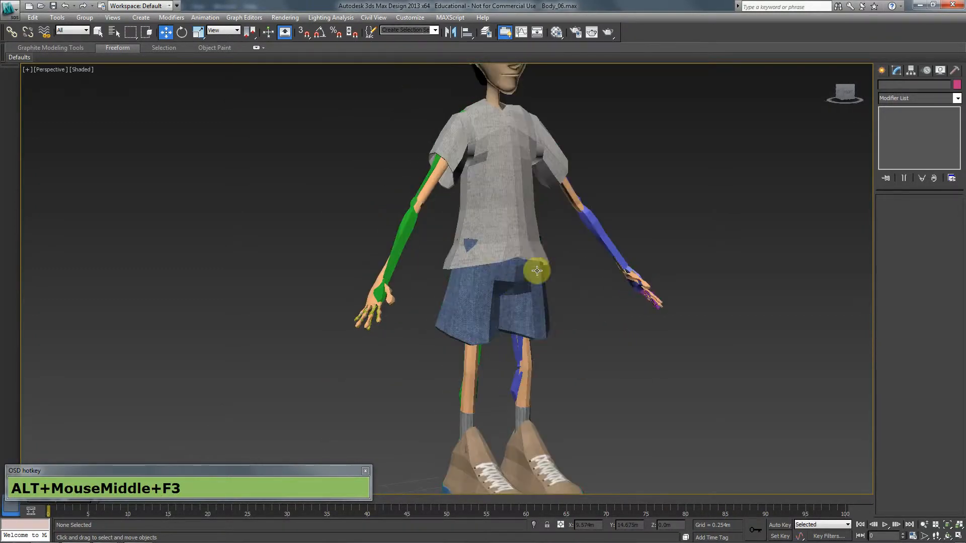
- Select the combined character mesh and add a Physique modifier to it
left_click(535, 274)
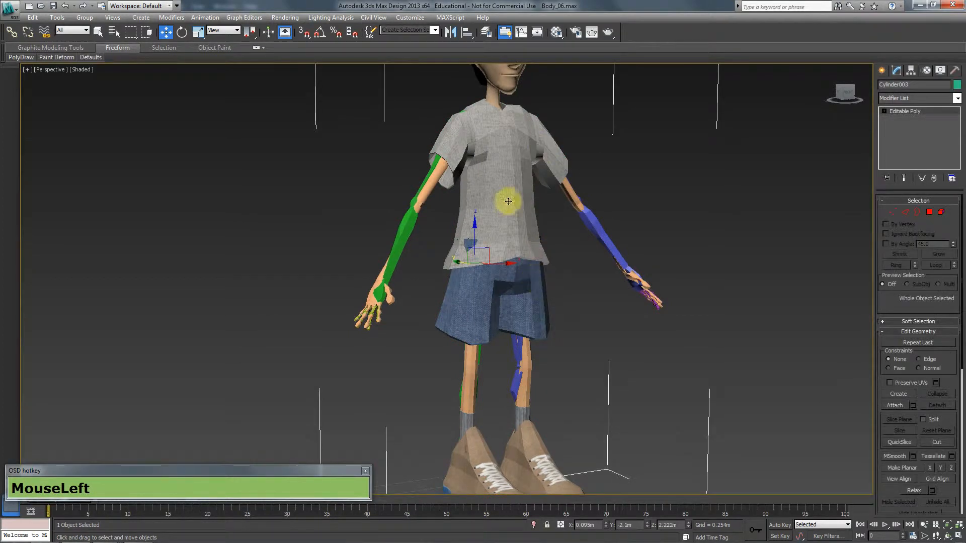
left_click(946, 101)
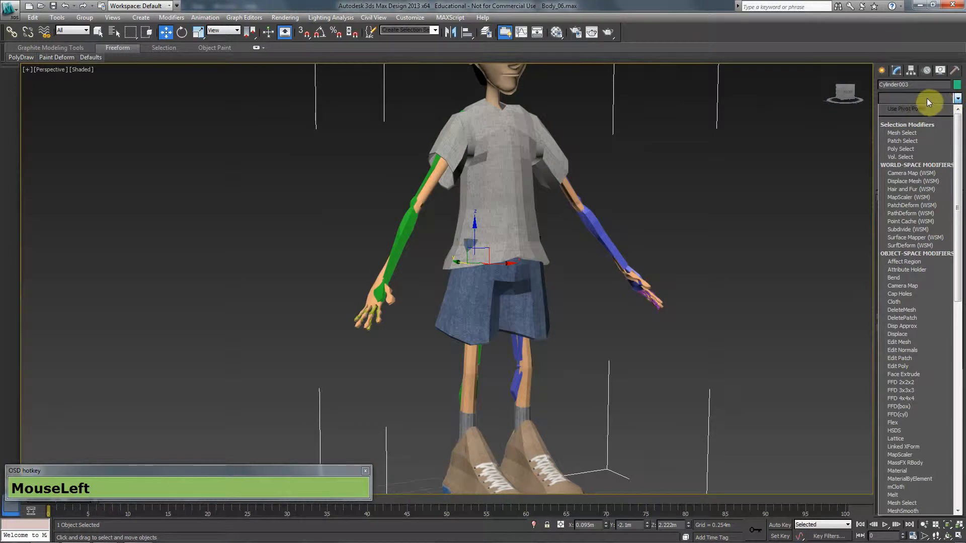
key("p")
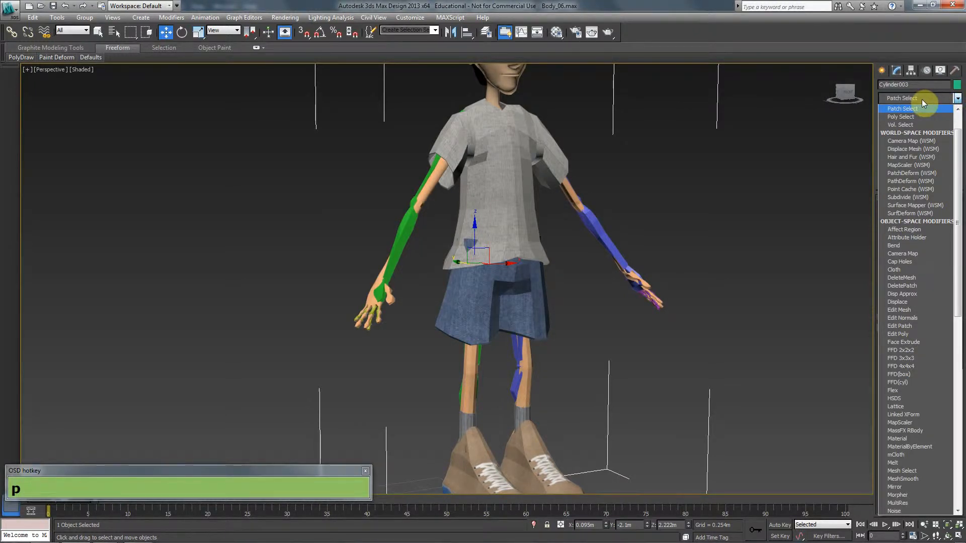
key("p")
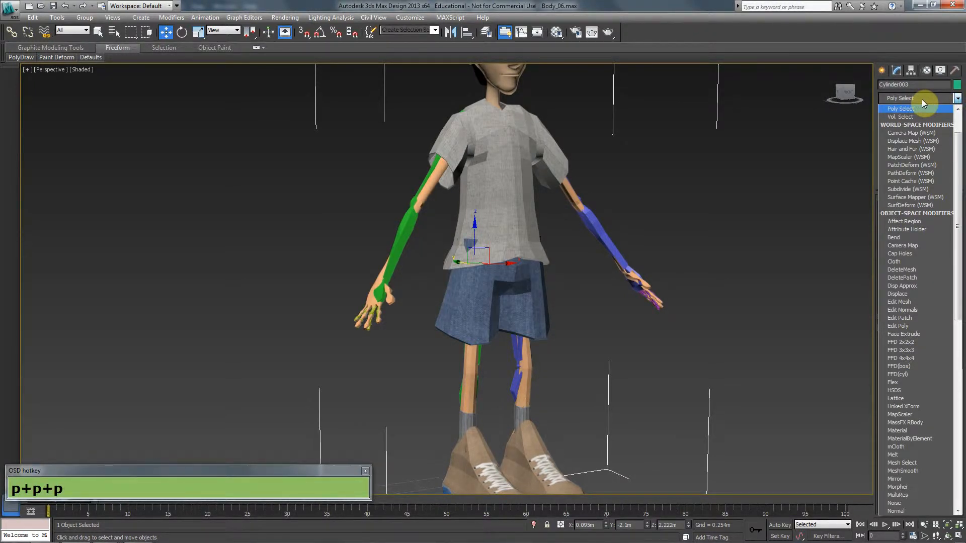
left_click_drag(958, 184, 961, 312)
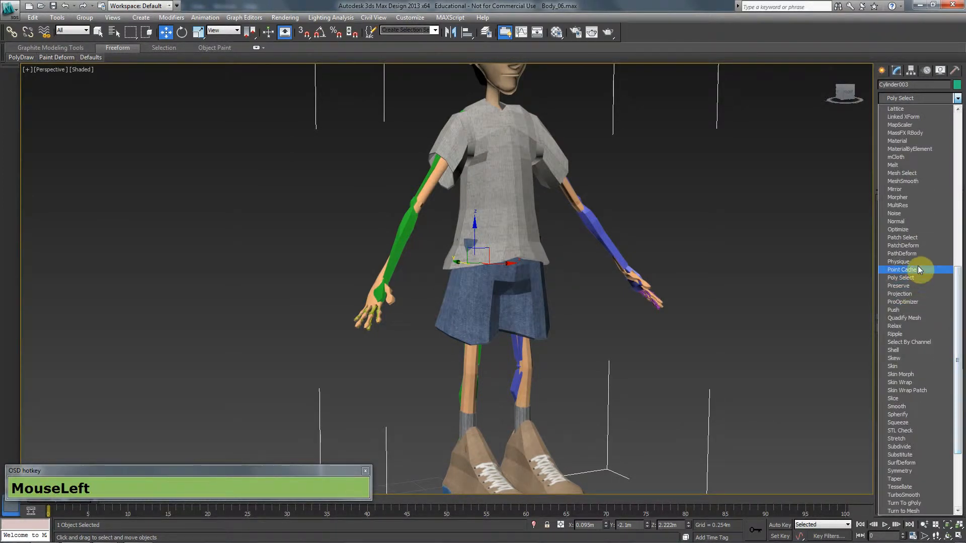
left_click(906, 262)
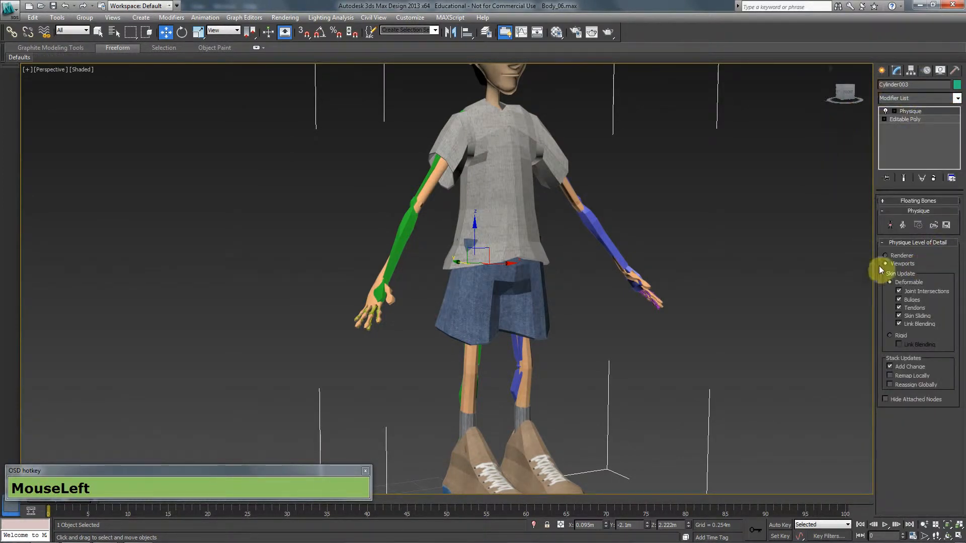
- Examine the Biped's root node Bip001 inside the pelvis in wireframe display, and reselect the character mesh
middle_click_drag(583, 278, 526, 291)
key("F3")
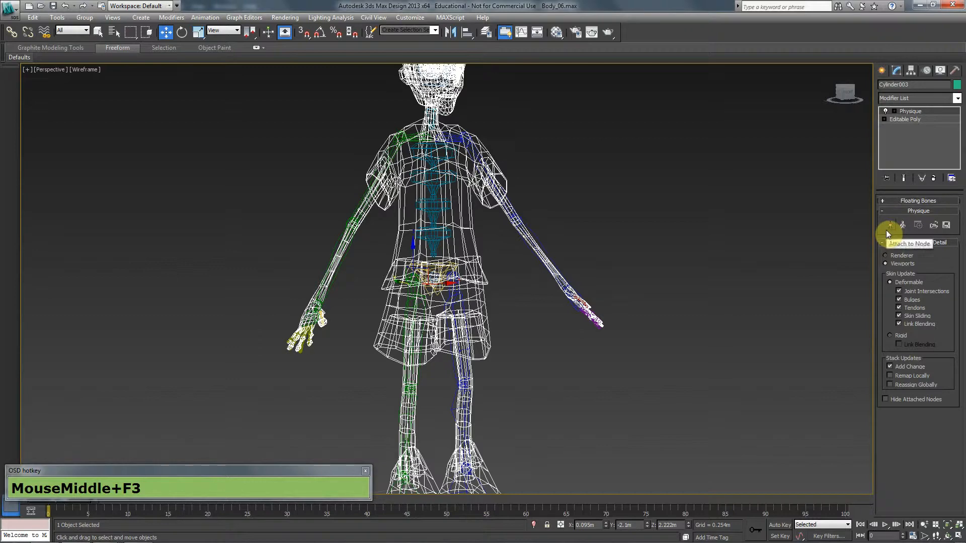
scroll(528, 268, "up", 4)
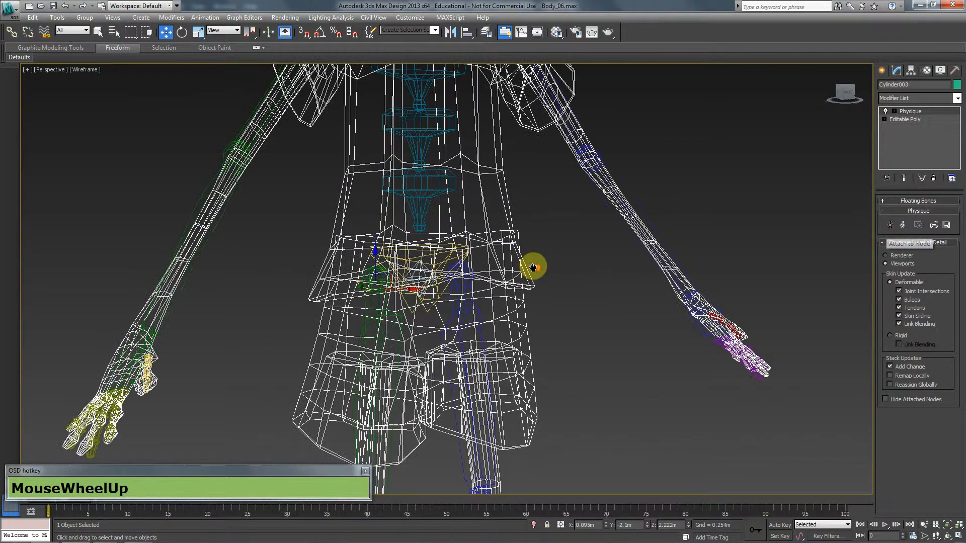
middle_click_drag(529, 268, 479, 287)
scroll(462, 262, "up", 3)
scroll(462, 262, "up", 3)
left_click(501, 217)
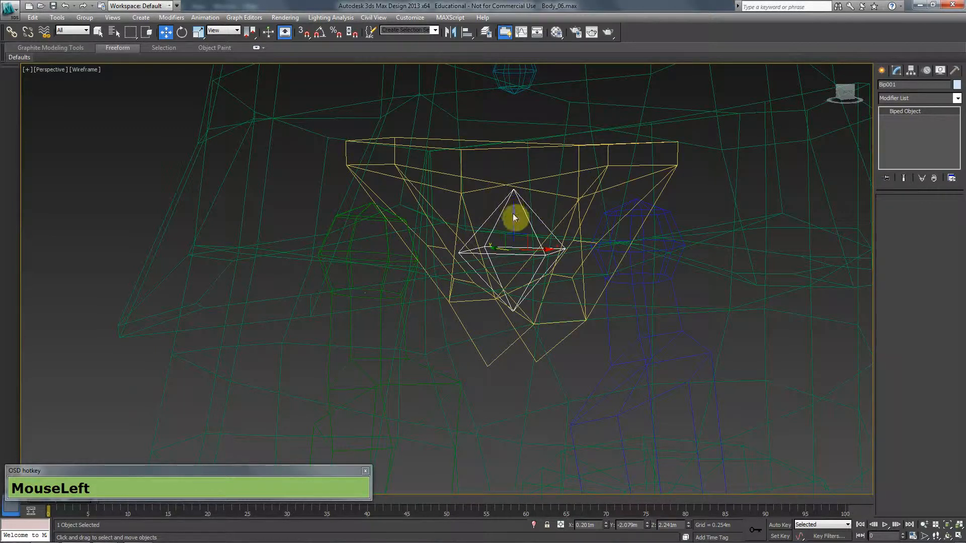
left_click(764, 144)
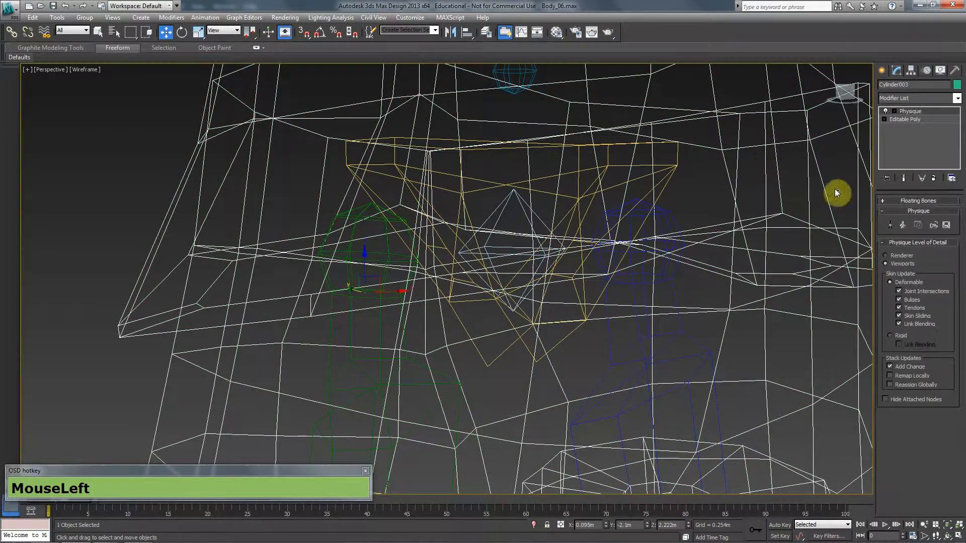
scroll(471, 211, "up", 2)
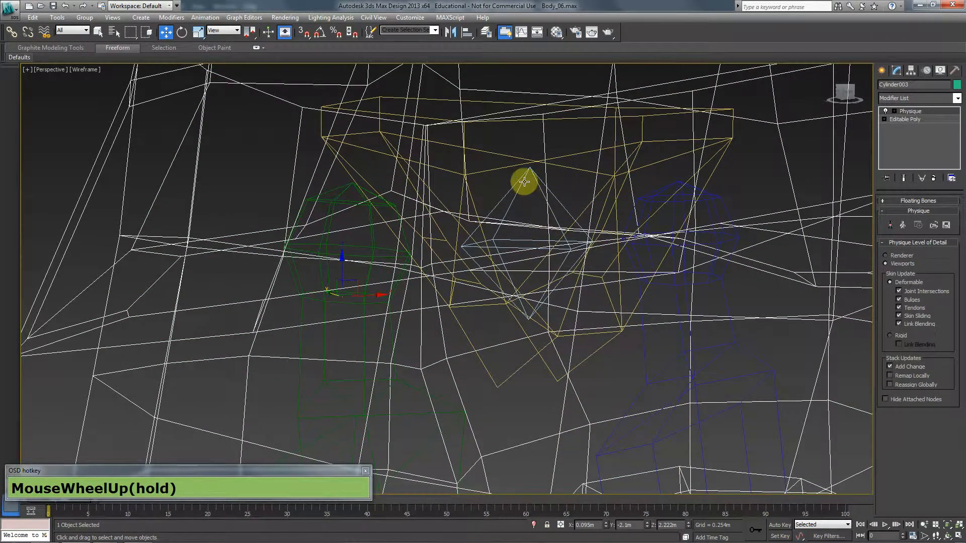
- Start Physique's Attach to Node and browse the Bip001 hierarchy through the pelvis, spine and leg bones, closing the object list without picking
left_click(890, 226)
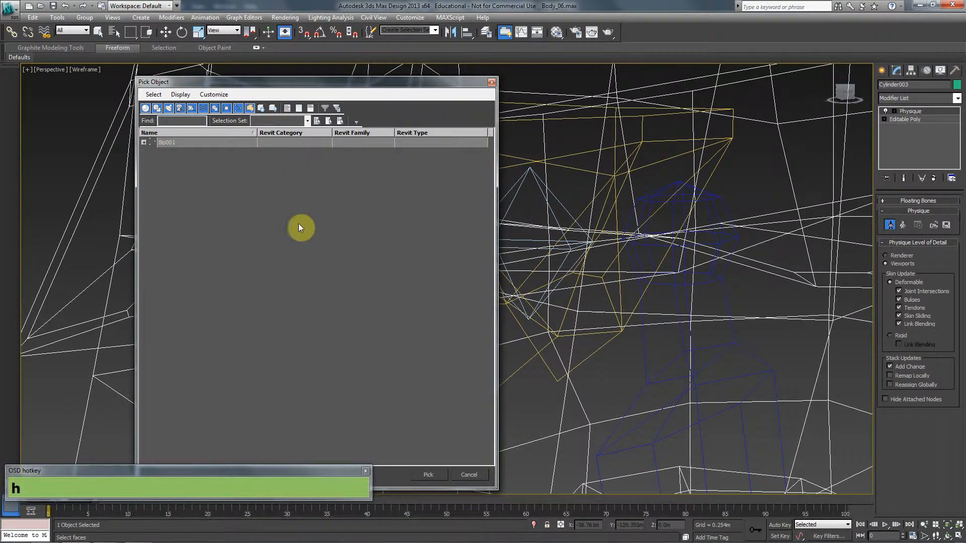
left_click(144, 142)
left_click(153, 152)
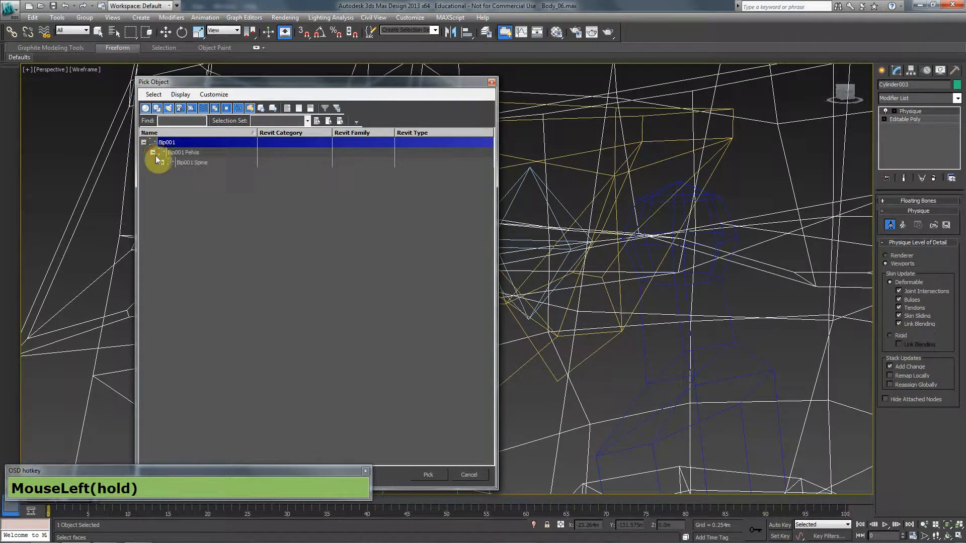
left_click(161, 163)
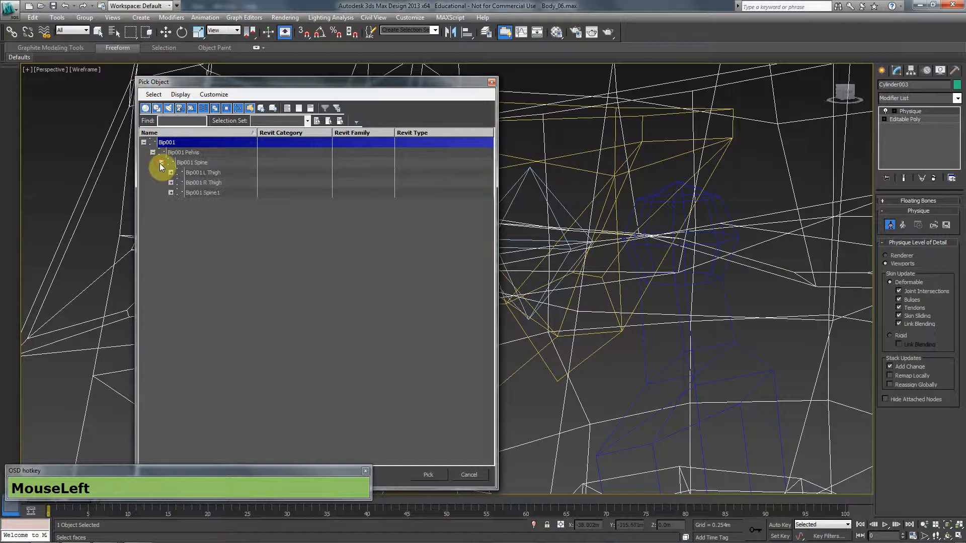
left_click(180, 183)
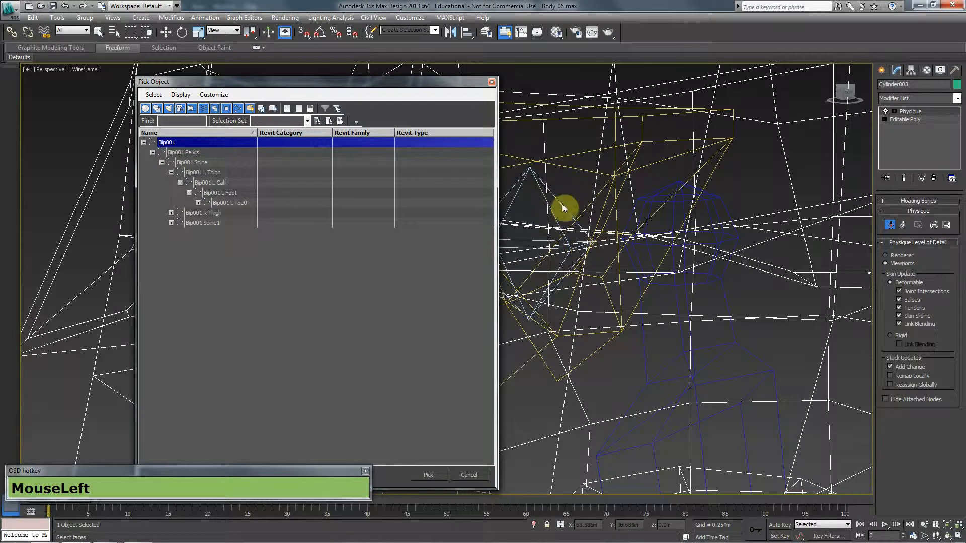
left_click(171, 213)
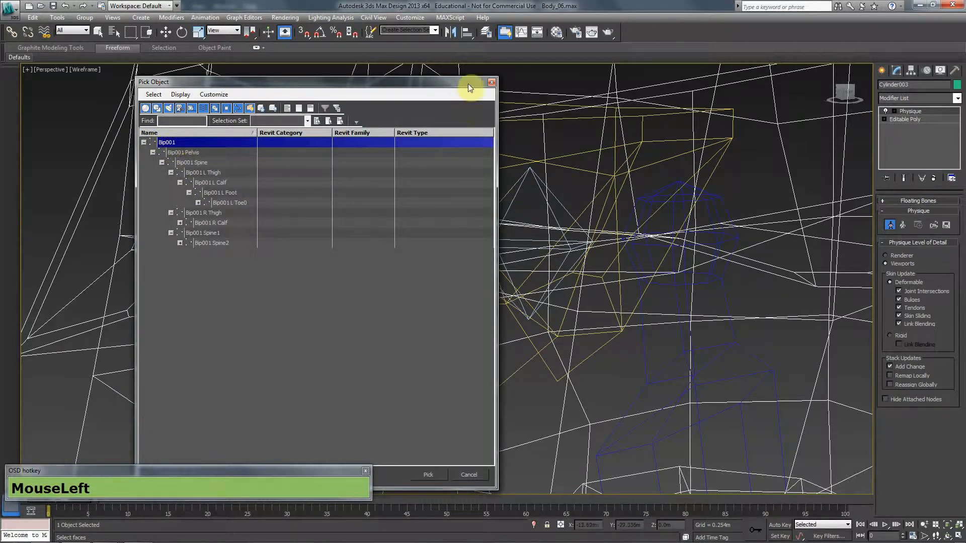
left_click(492, 82)
- Attach Physique to the Bip001 root node, initialize it with Deformable assignment and N Links blending, and return to shaded display
left_click(519, 185)
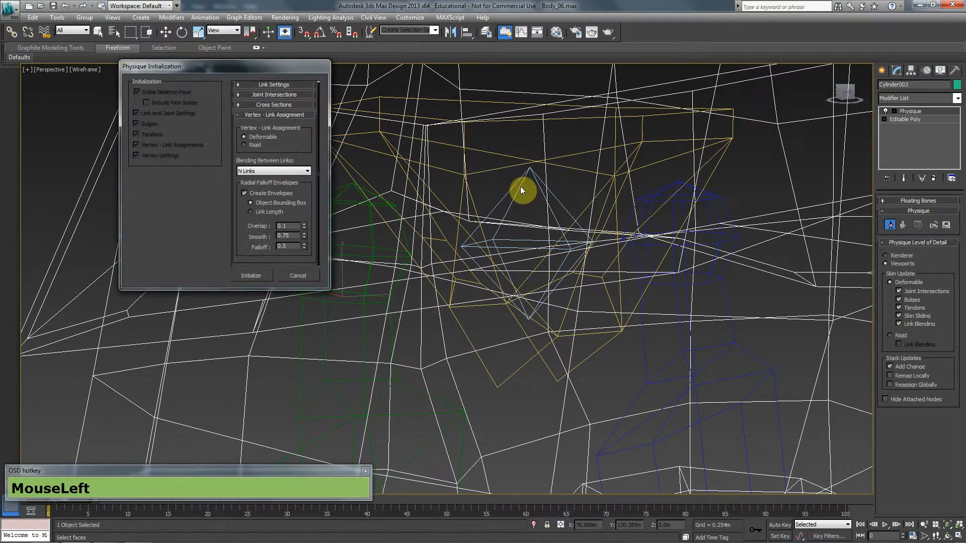
left_click(252, 276)
scroll(415, 263, "down", 6)
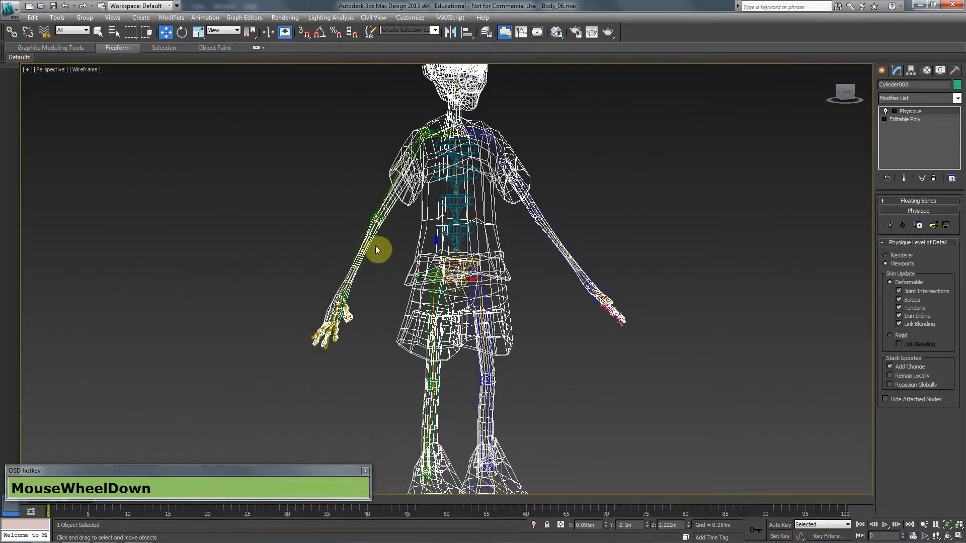
key("F3")
key("F3")
mouse_move(521, 312)
middle_mouse_down()
mouse_move(485, 302)
mouse_move(422, 319)
middle_mouse_up()
key("F3")
left_click(926, 98)
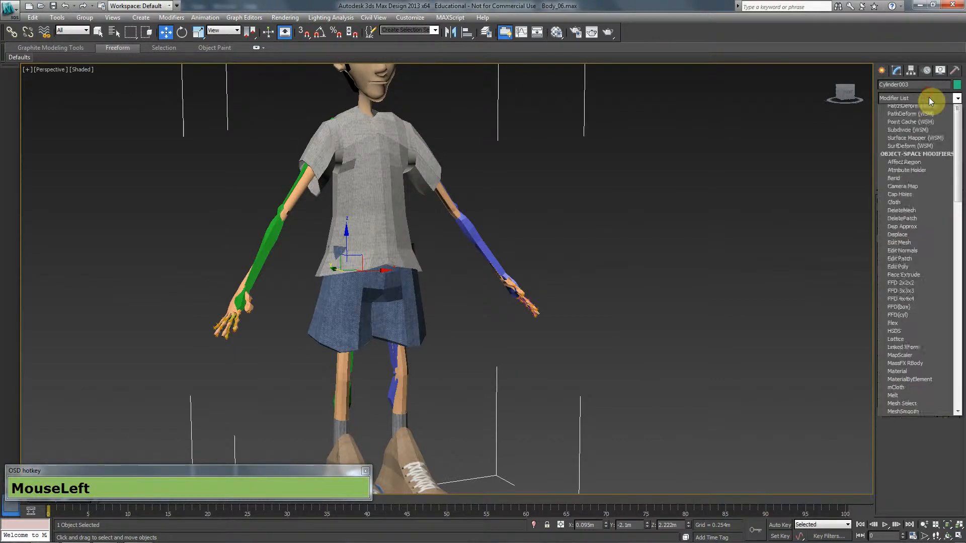
left_click(716, 249)
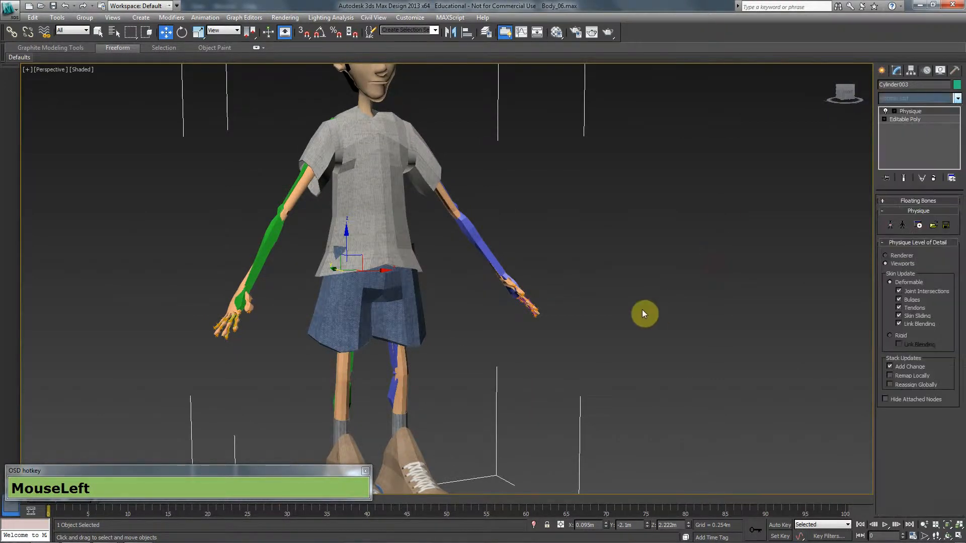
- Select the Biped's right foot bone inside the shoe through wireframe display, and return to shaded display
middle_click_drag(643, 315, 658, 221)
middle_click_drag(495, 314, 538, 279)
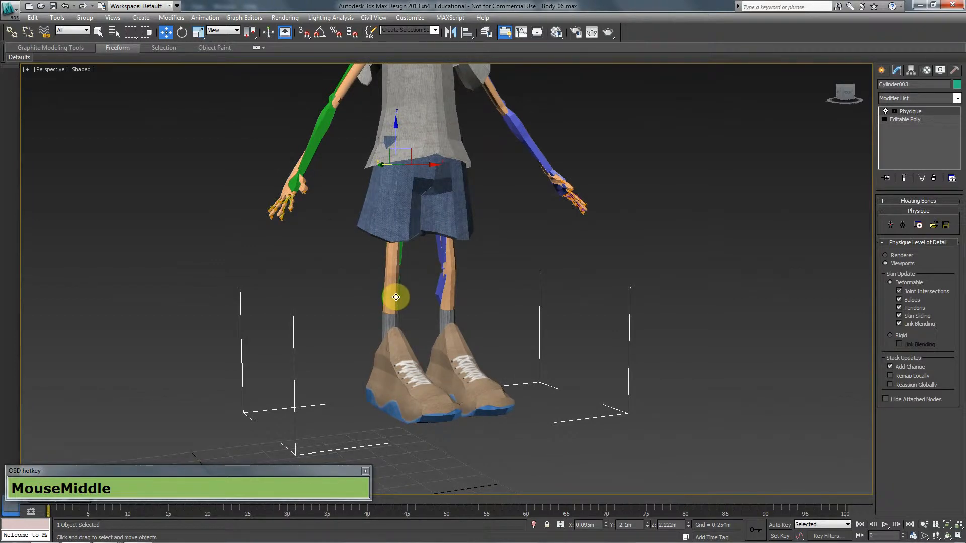
middle_click_drag(395, 347, 428, 389, "alt")
left_click(375, 415)
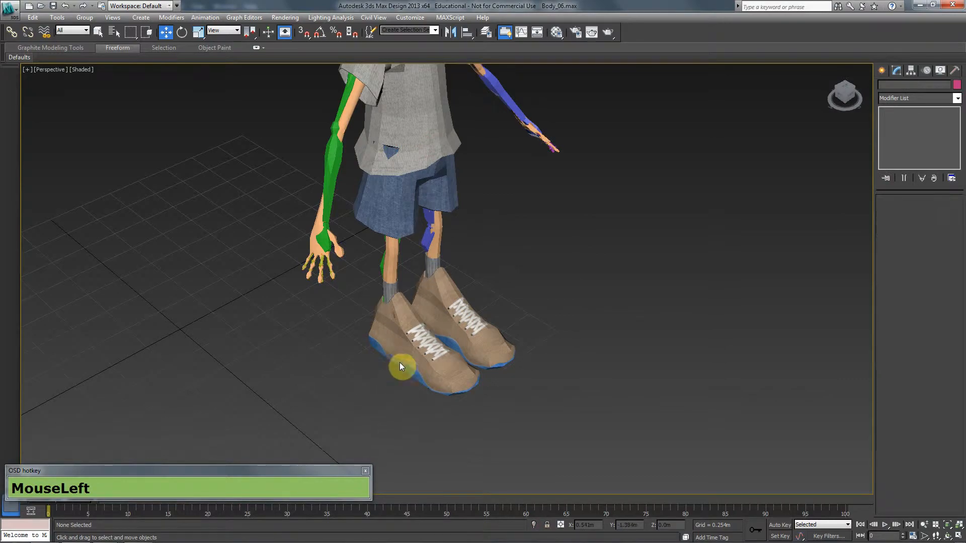
key("F3")
left_click(394, 339)
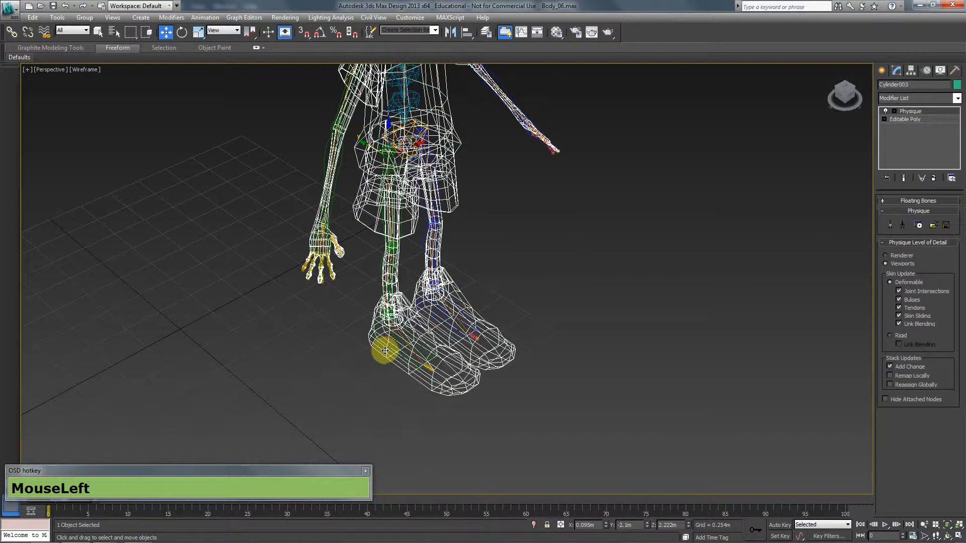
key("F3")
key("F3")
scroll(417, 360, "up", 3)
middle_click_drag(394, 341, 403, 409, "alt")
left_click(408, 397)
key("F3")
middle_click_drag(415, 366, 399, 376, "alt")
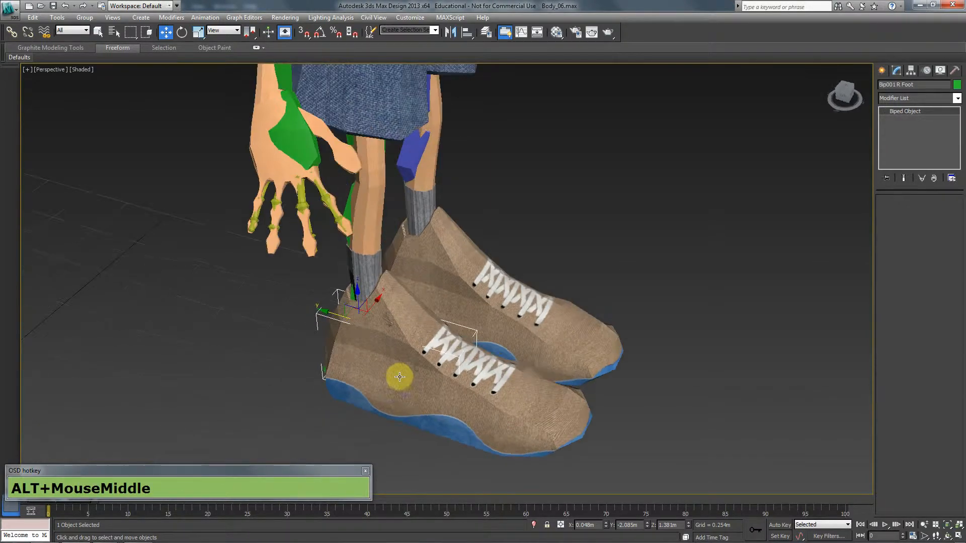
- Move the right foot bone up and forward to test how the leg and shoe mesh deform, and undo the move
scroll(358, 345, "down", 2)
mouse_move(357, 346)
middle_mouse_down("alt")
mouse_move(365, 360)
mouse_move(369, 352)
middle_mouse_up("alt")
left_click_drag(394, 283, 470, 244)
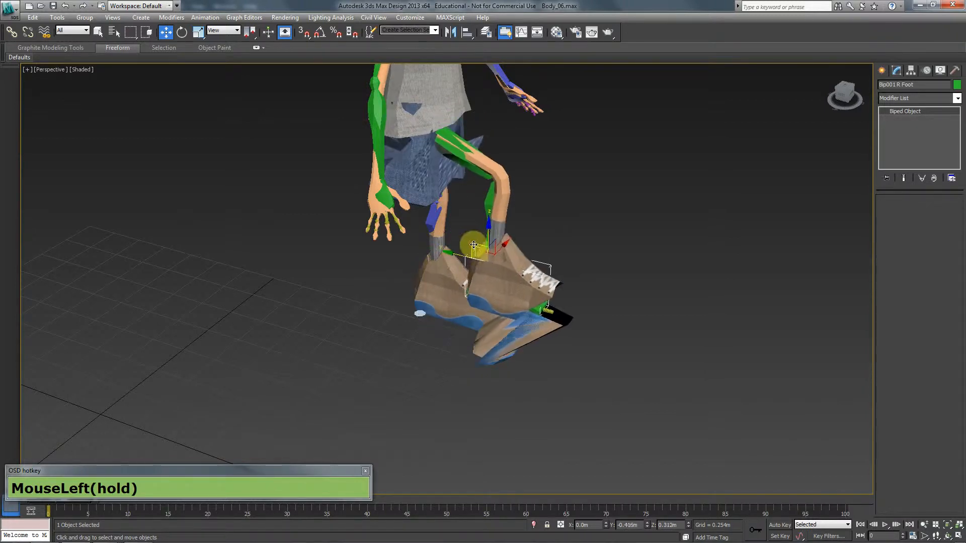
middle_click_drag(470, 243, 392, 278, "alt")
key("ctrl+z")
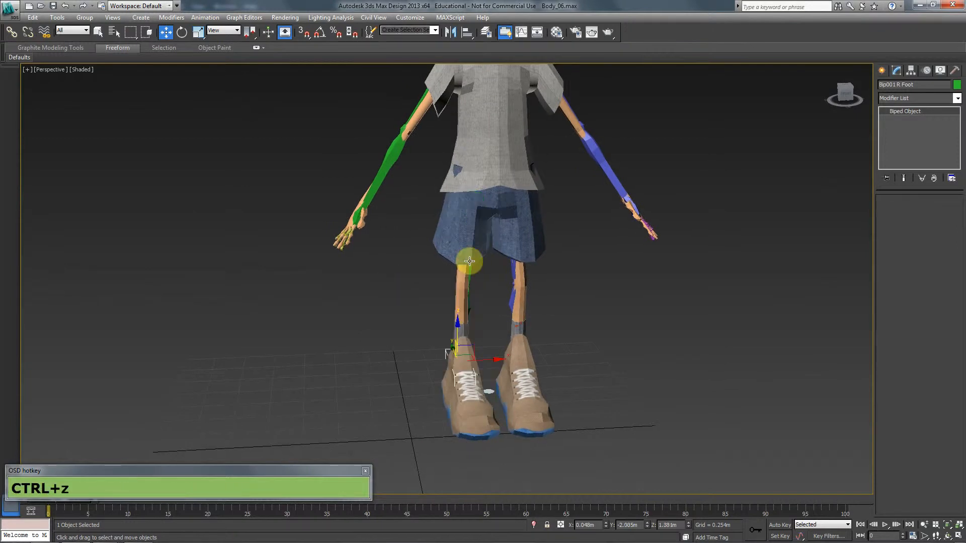
- Select the Biped's right hand bone, raise it to test how the arm and sleeve deform, and undo the moves
scroll(500, 216, "up", 3)
middle_click_drag(501, 216, 412, 333)
middle_click_drag(431, 254, 475, 265, "alt")
left_click(337, 380)
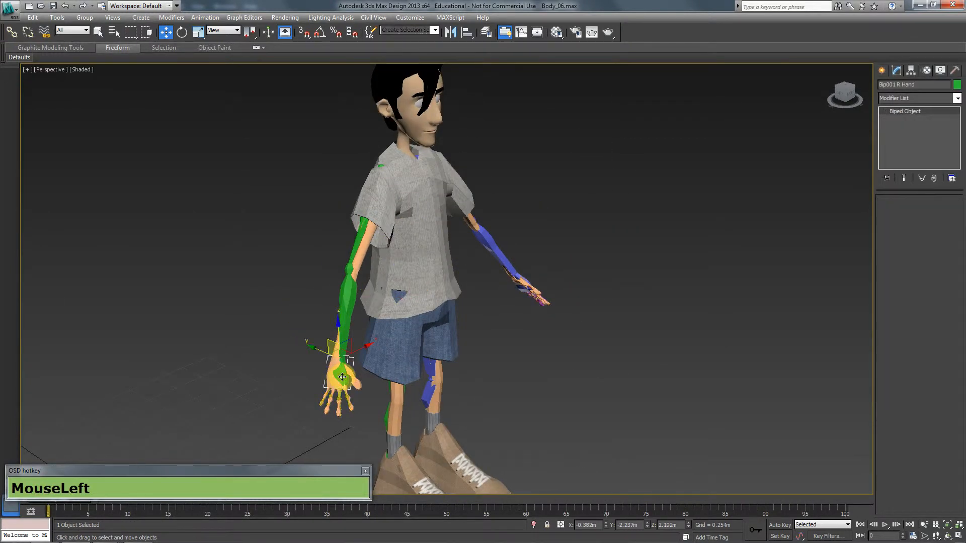
left_click_drag(336, 381, 365, 326)
left_click_drag(383, 222, 323, 209)
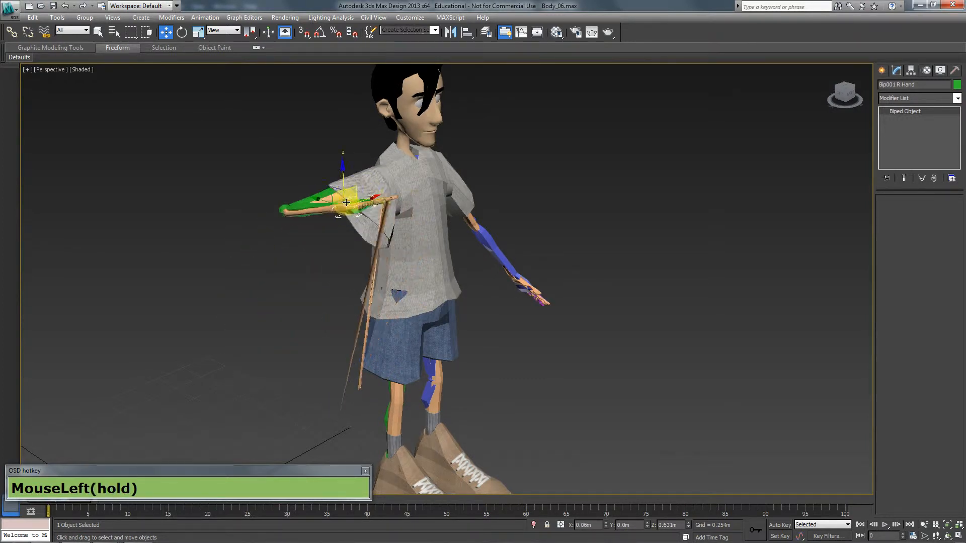
key("ctrl+z")
key("ctrl+z")
- Clear the object selection and check the whole bound character in its rest pose
middle_click_drag(392, 248, 427, 243, "alt")
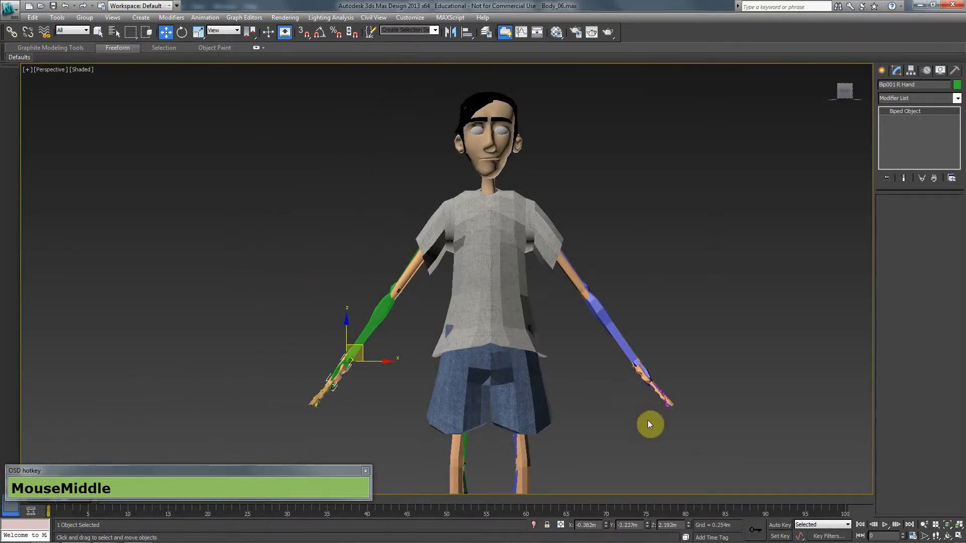
middle_click_drag(632, 382, 560, 291)
left_click(397, 168)
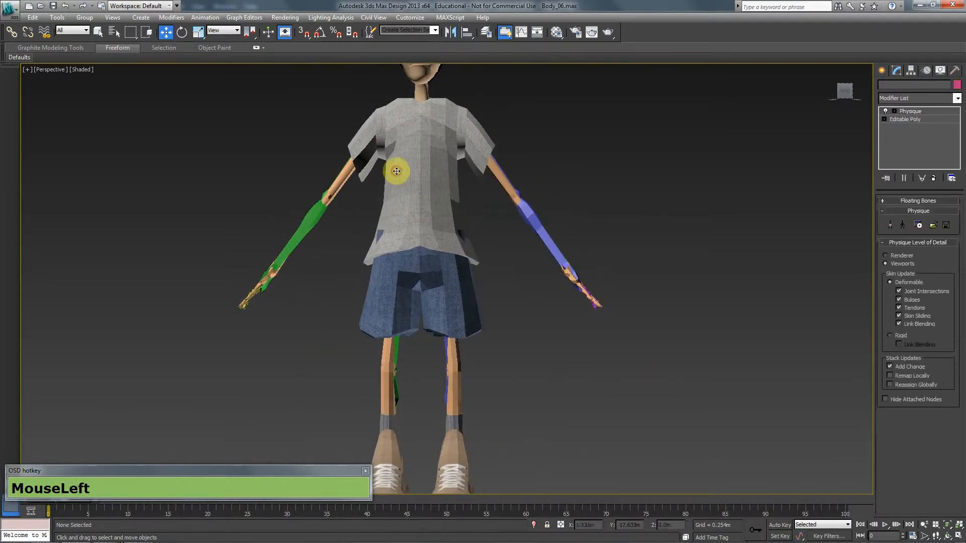
left_click(590, 177)
middle_click_drag(591, 177, 468, 274, "alt")
scroll(522, 270, "down", 4)
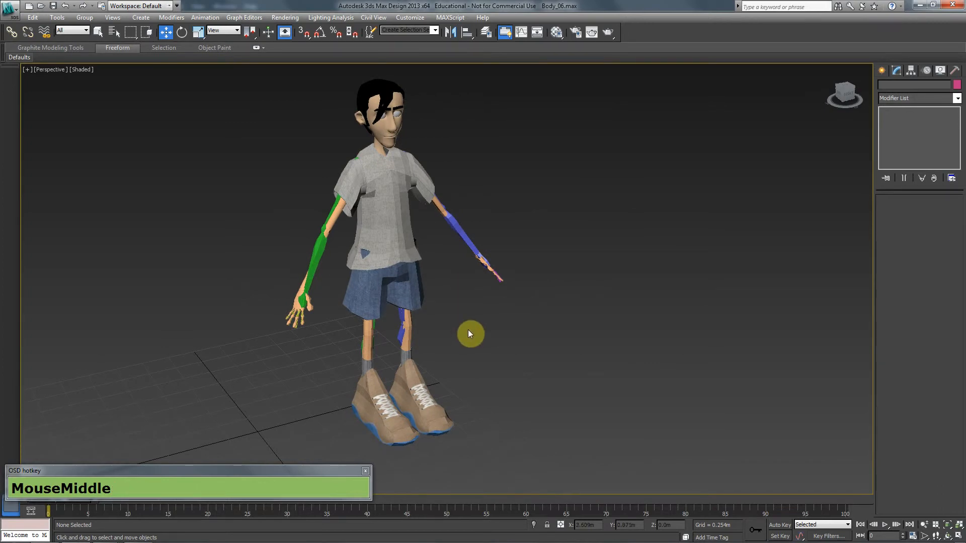
key("ctrl")
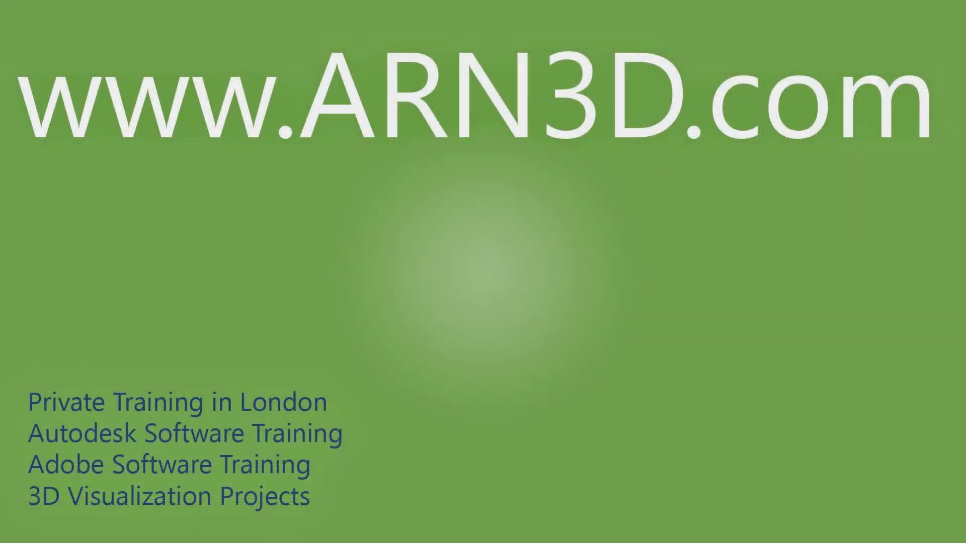